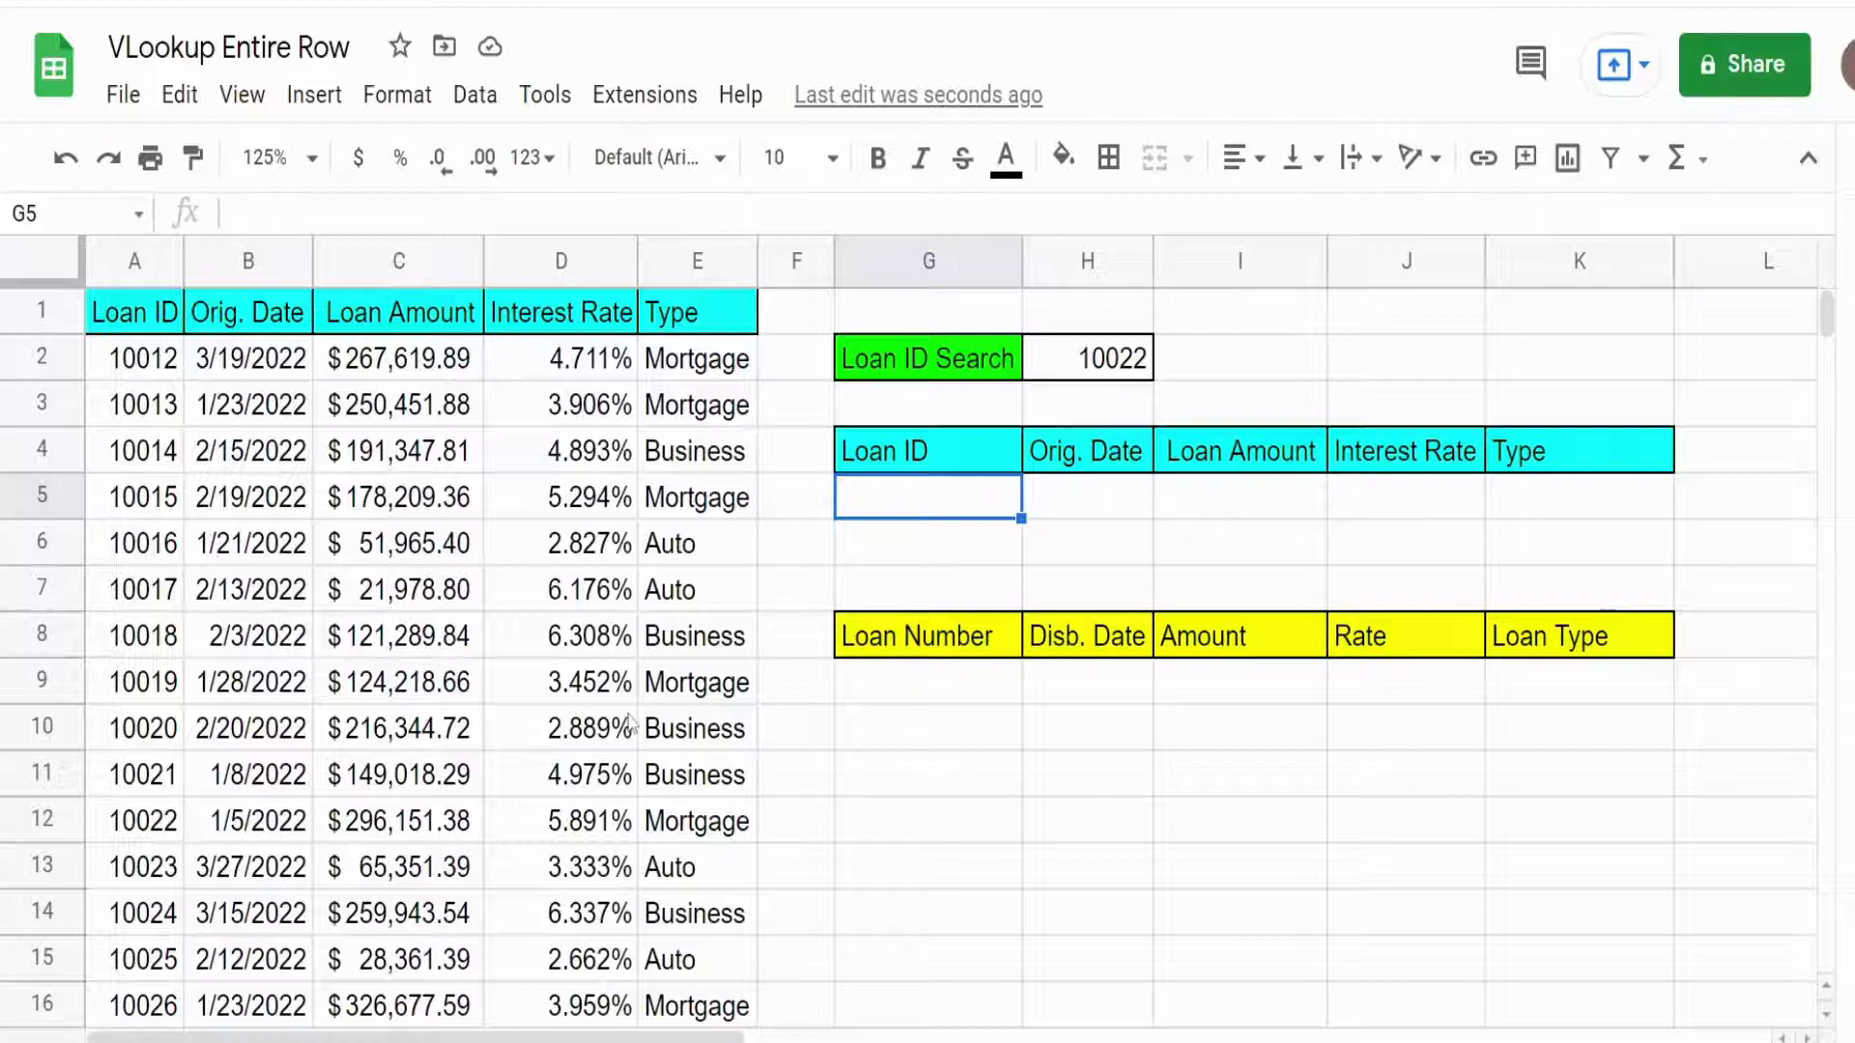
In G6, write =Match(G4,$A$1:$E$1,0 to locate the Loan ID heading within the header row.
{"action": "left_click", "coordinate": [1089, 367]}
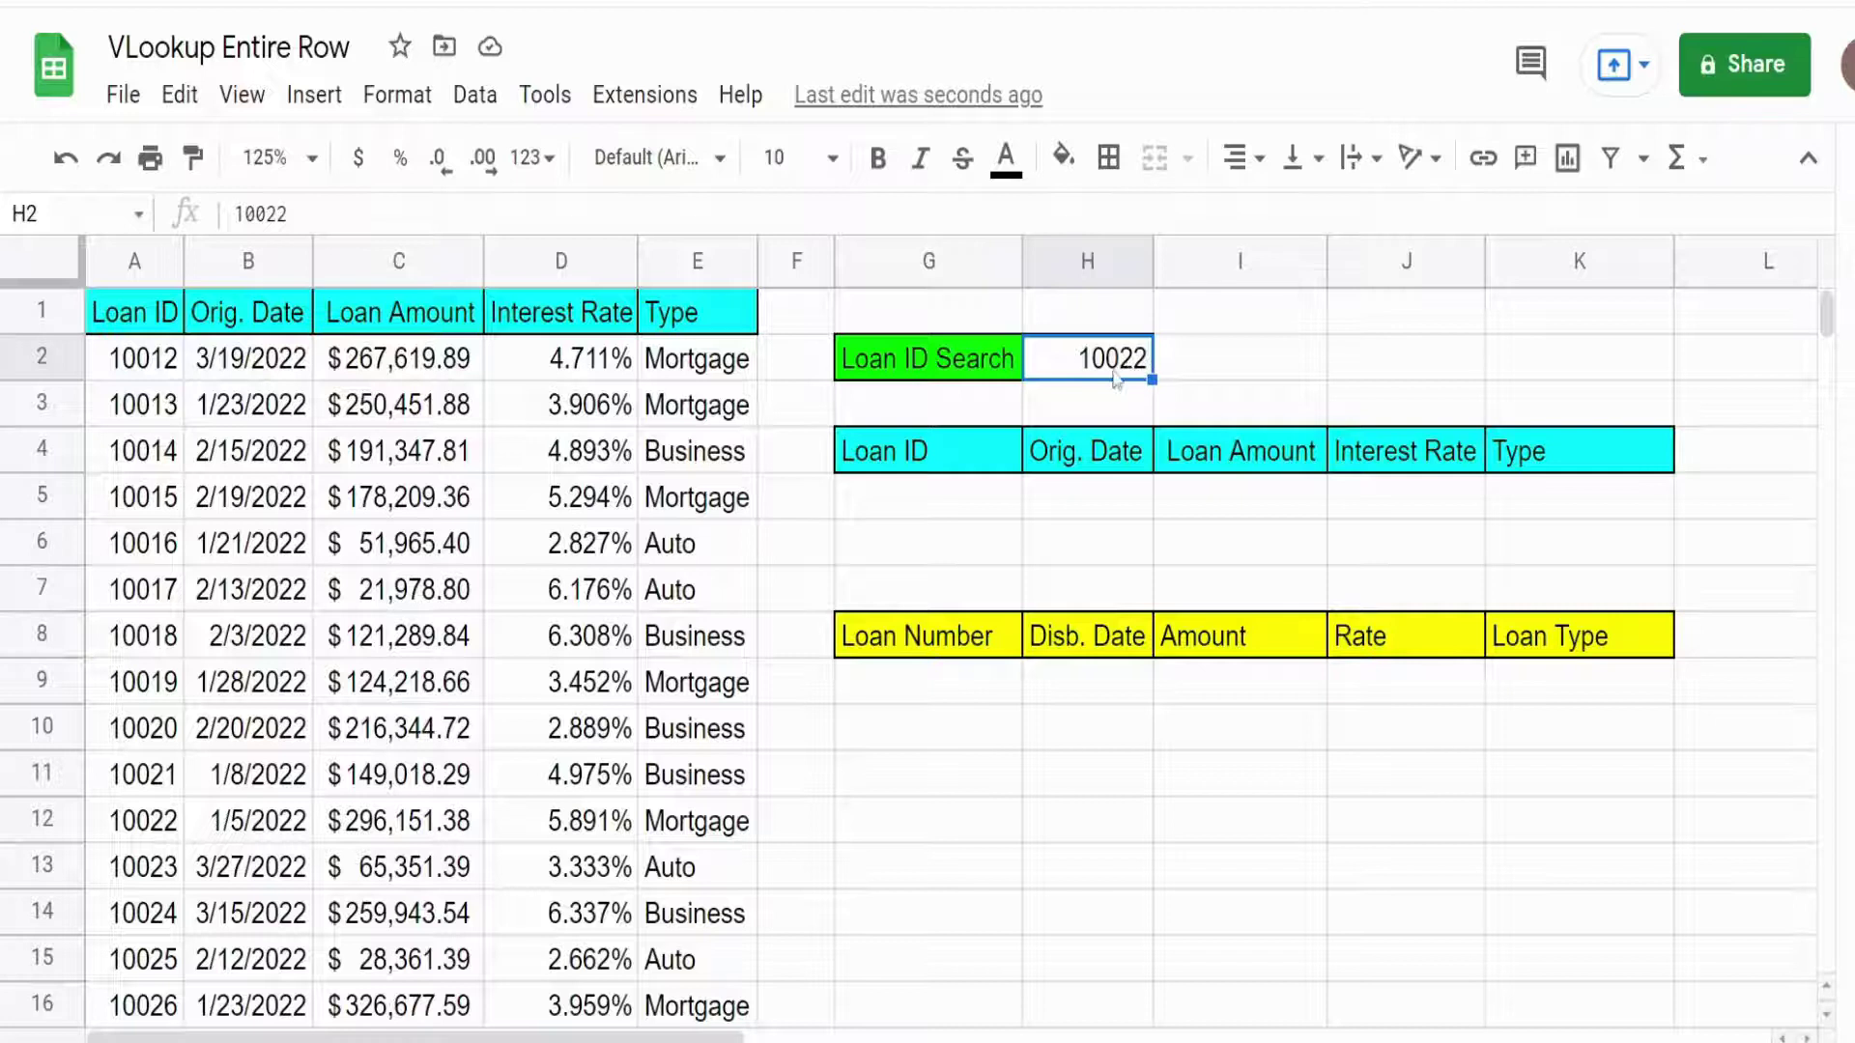
{"action": "left_click_drag", "start_coordinate": [967, 504], "coordinate": [1538, 500]}
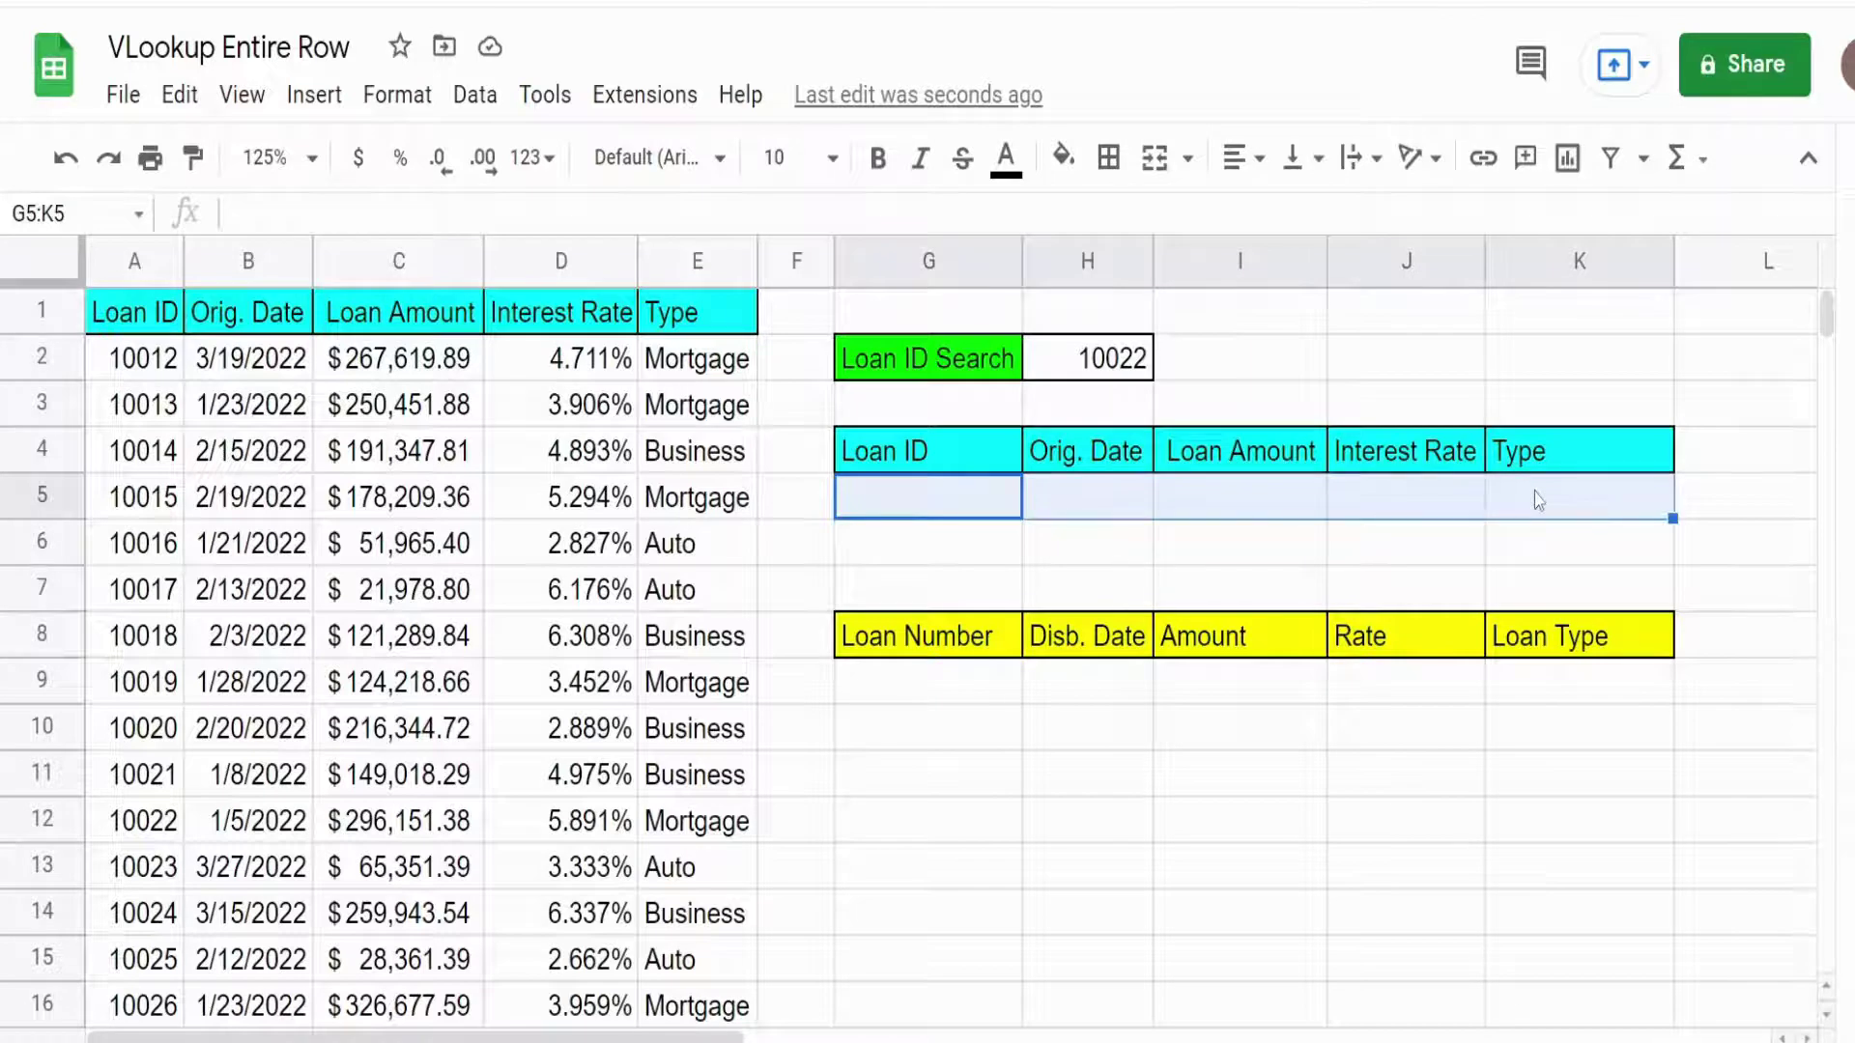
{"action": "left_click", "coordinate": [990, 566]}
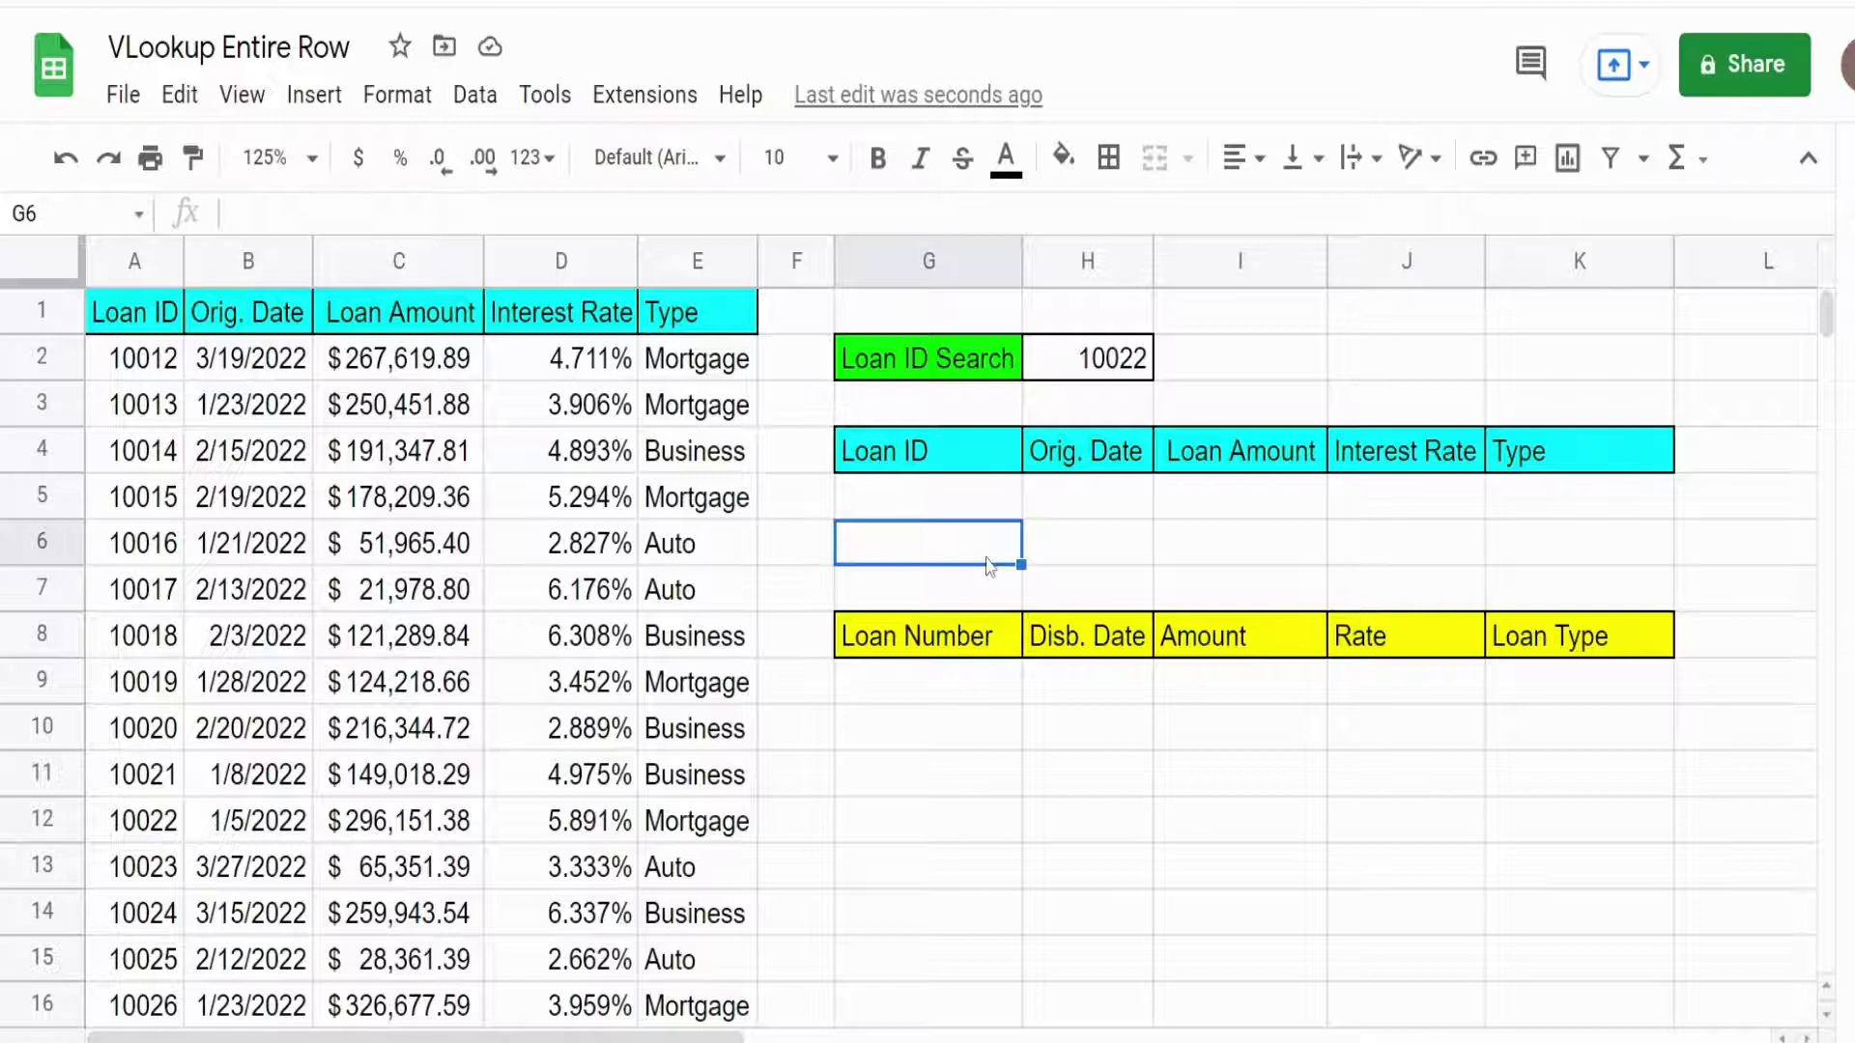
{"action": "type", "text": "=M"}
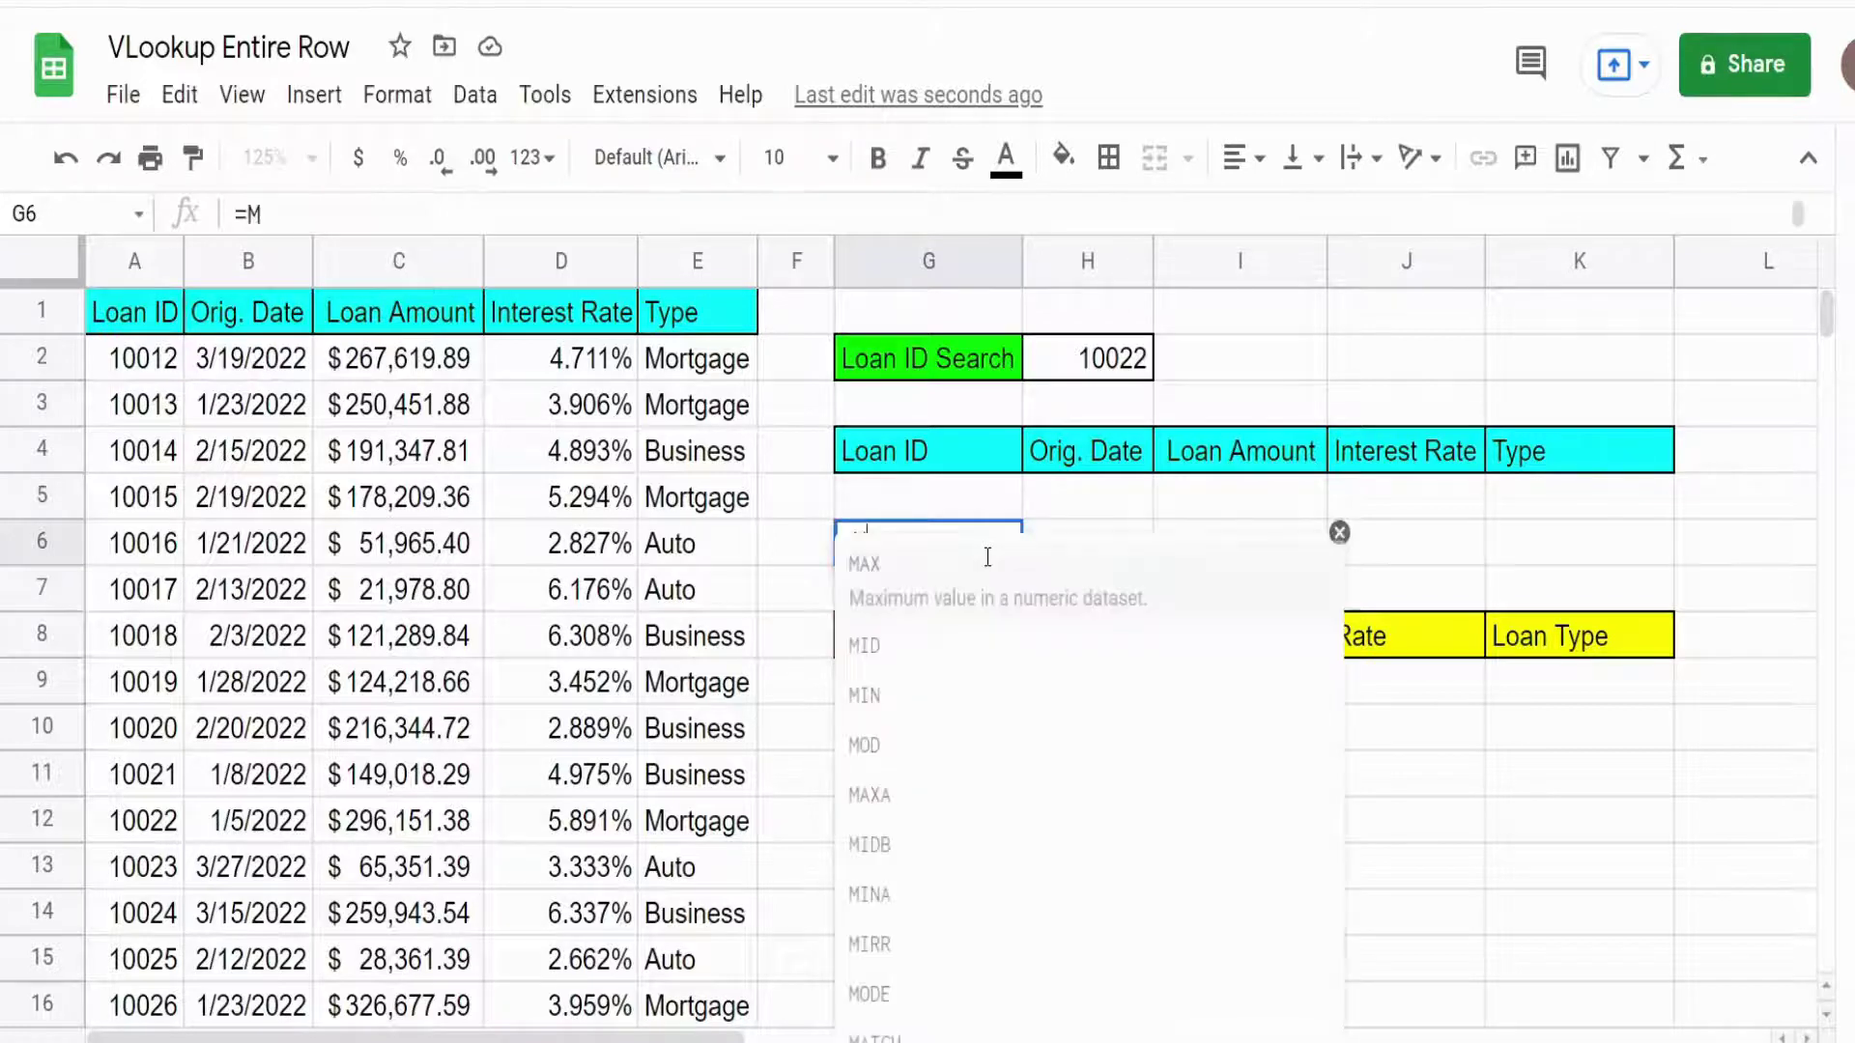
{"action": "type", "text": "atch("}
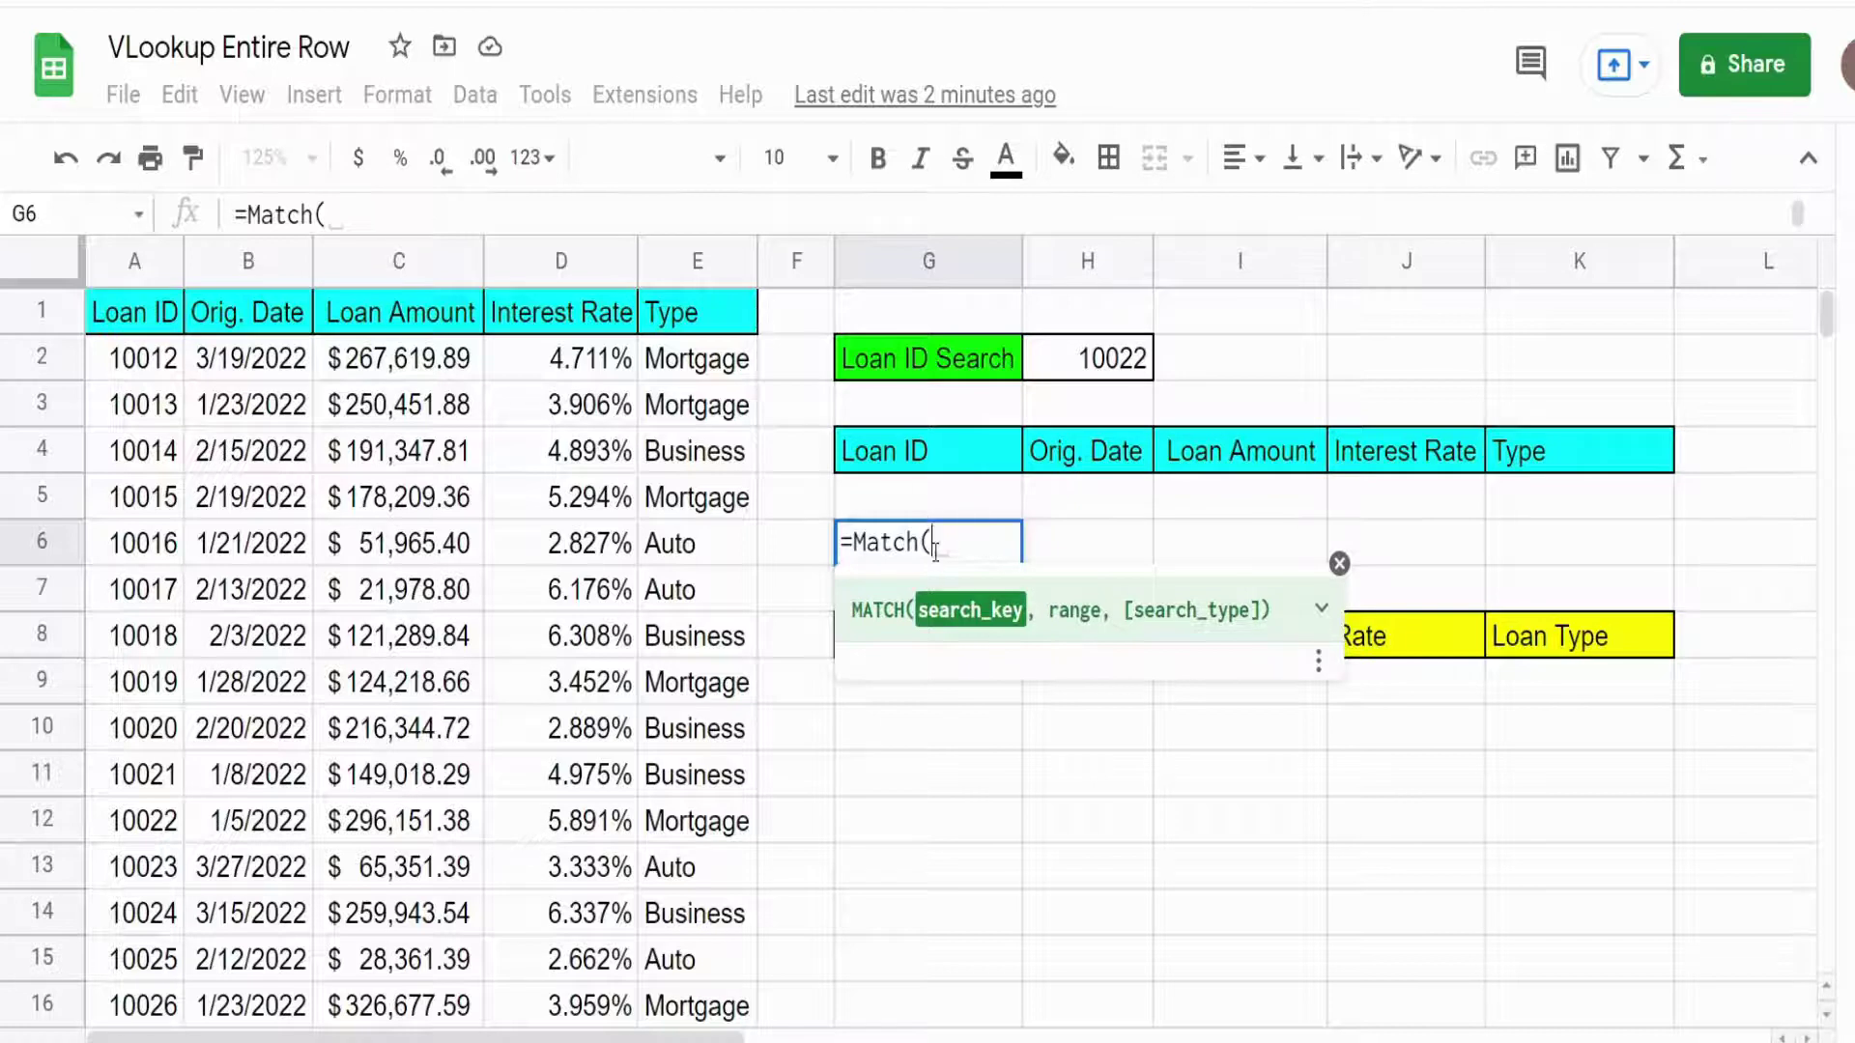
{"action": "left_click", "coordinate": [926, 463]}
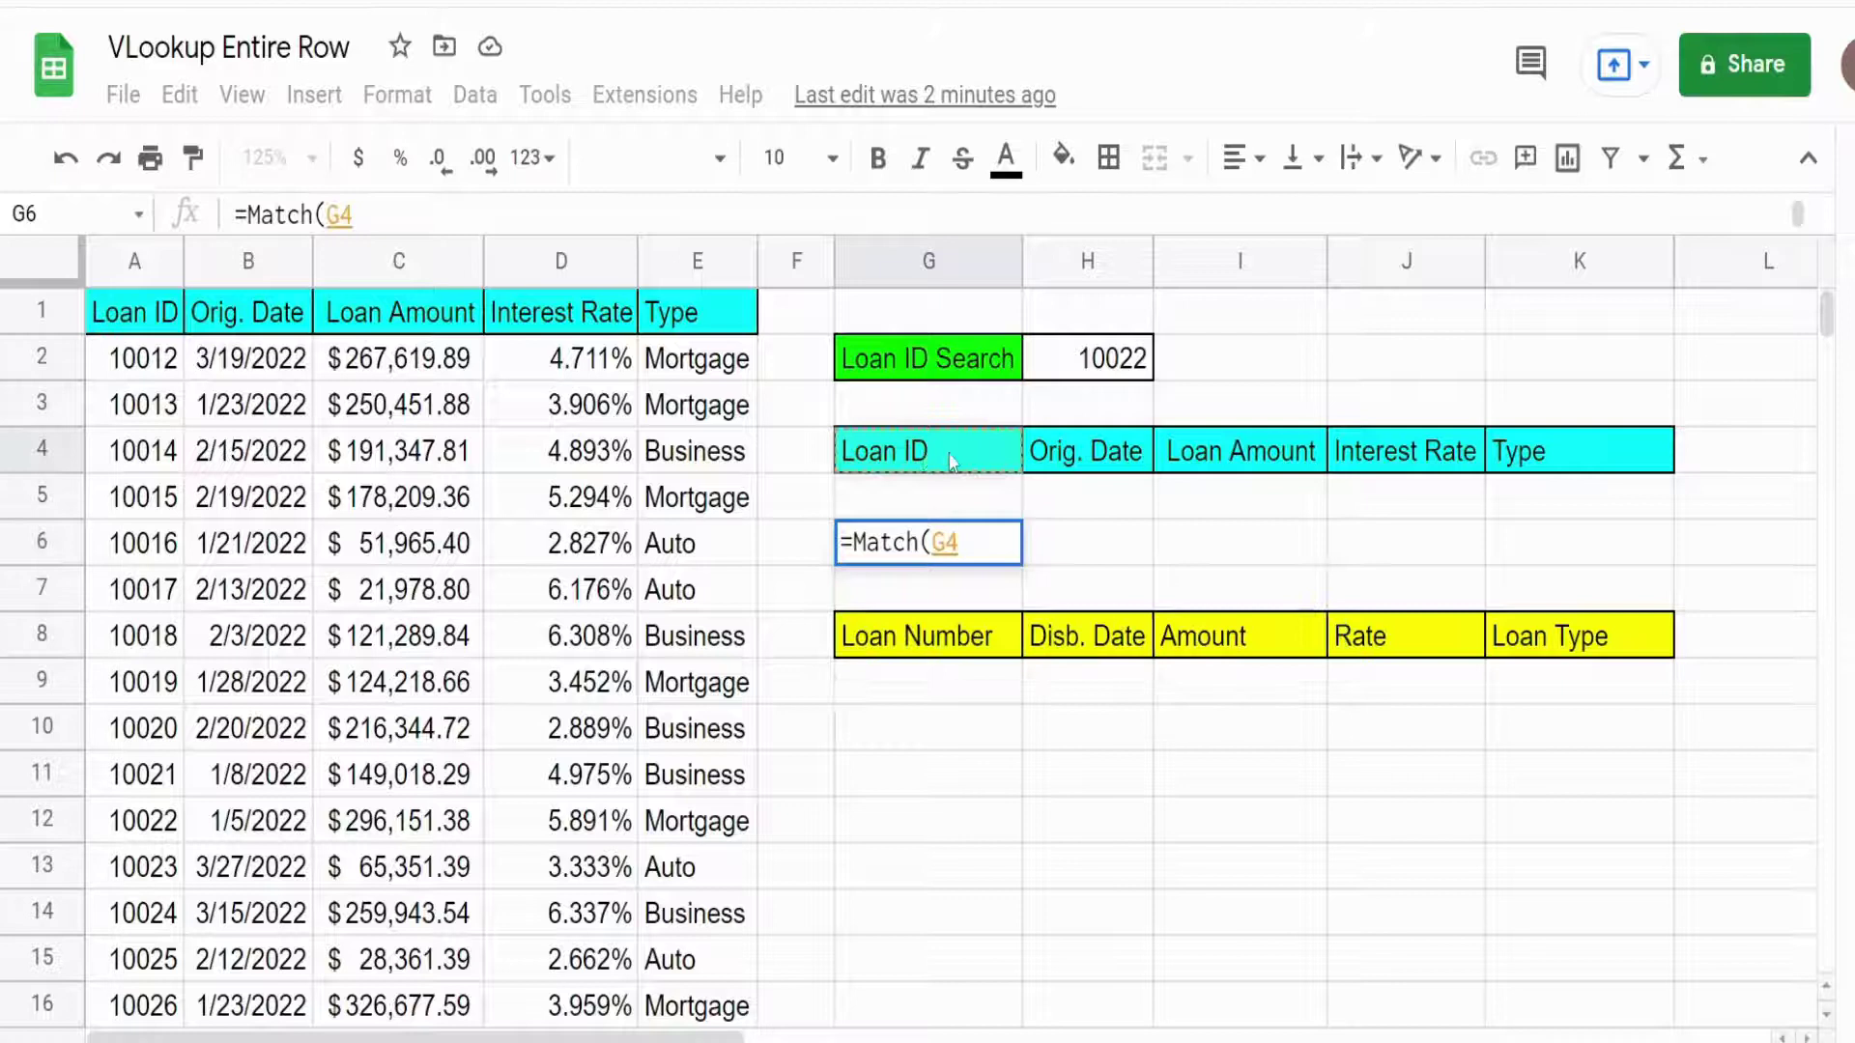
{"action": "type", "text": ","}
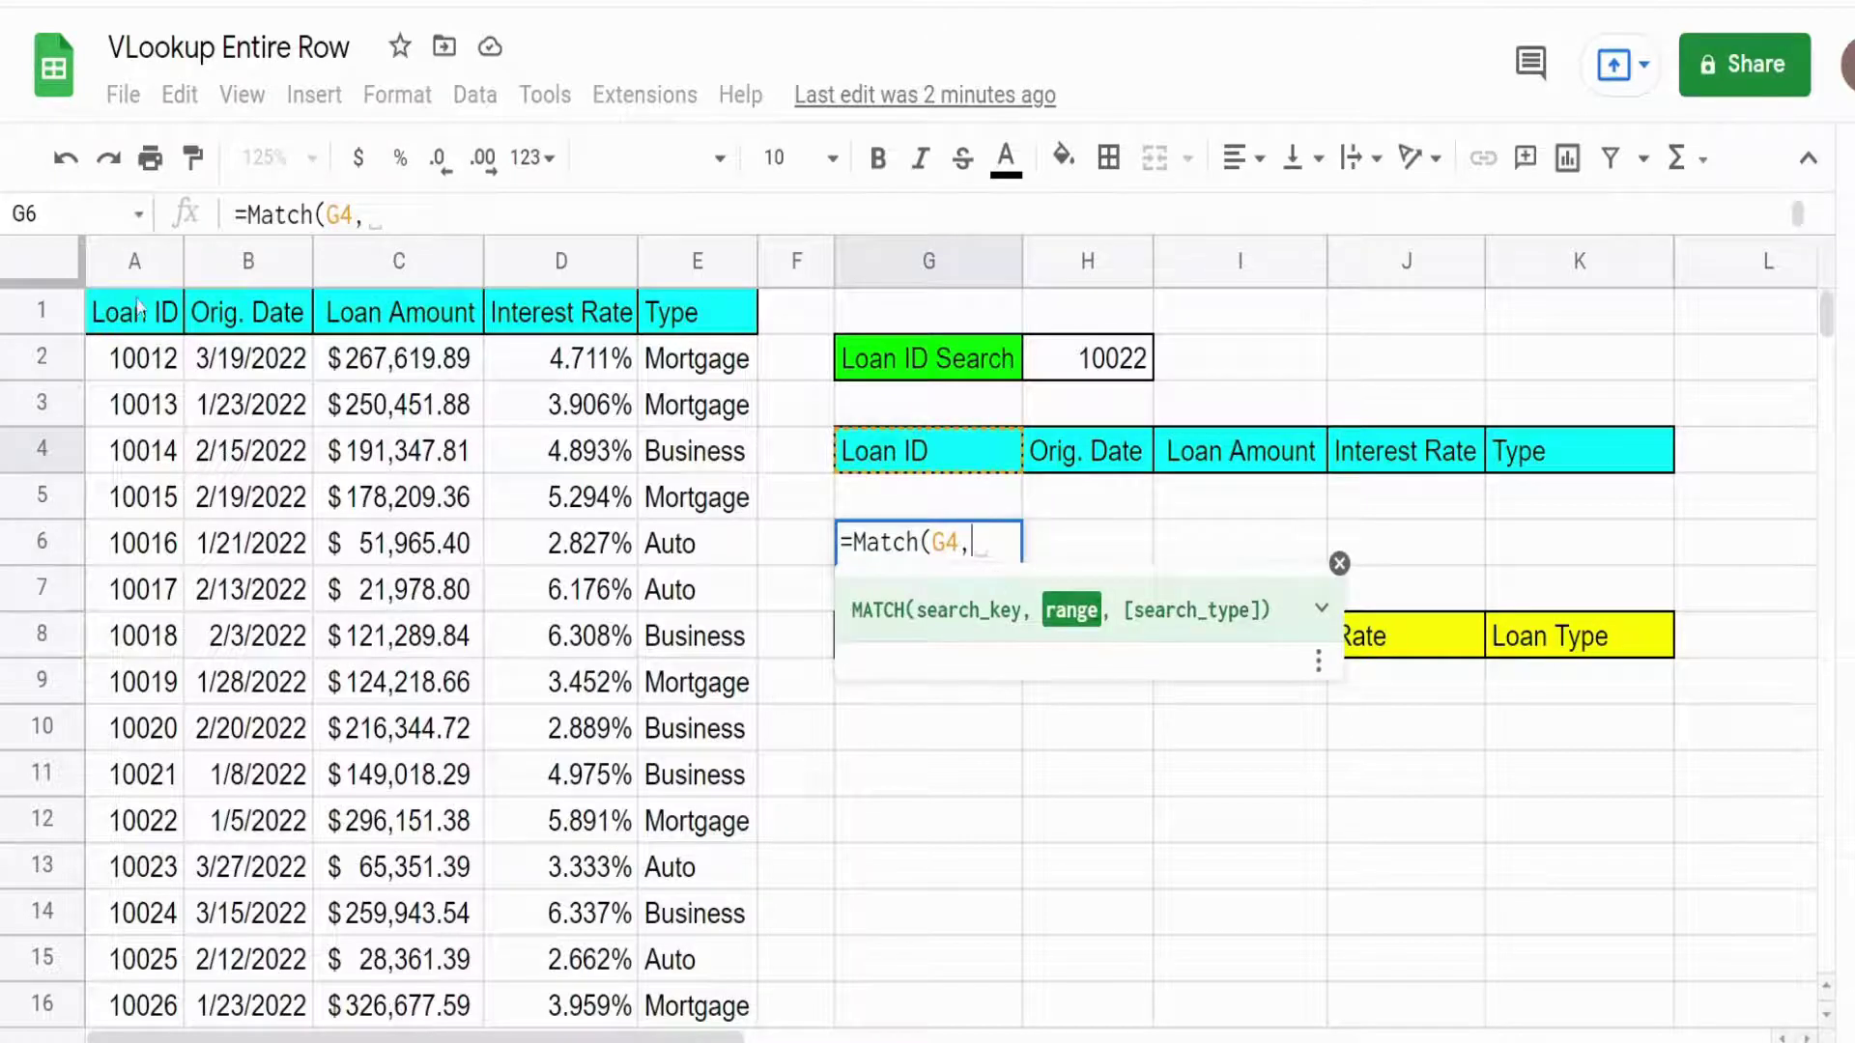
{"action": "left_click_drag", "start_coordinate": [137, 310], "coordinate": [739, 310]}
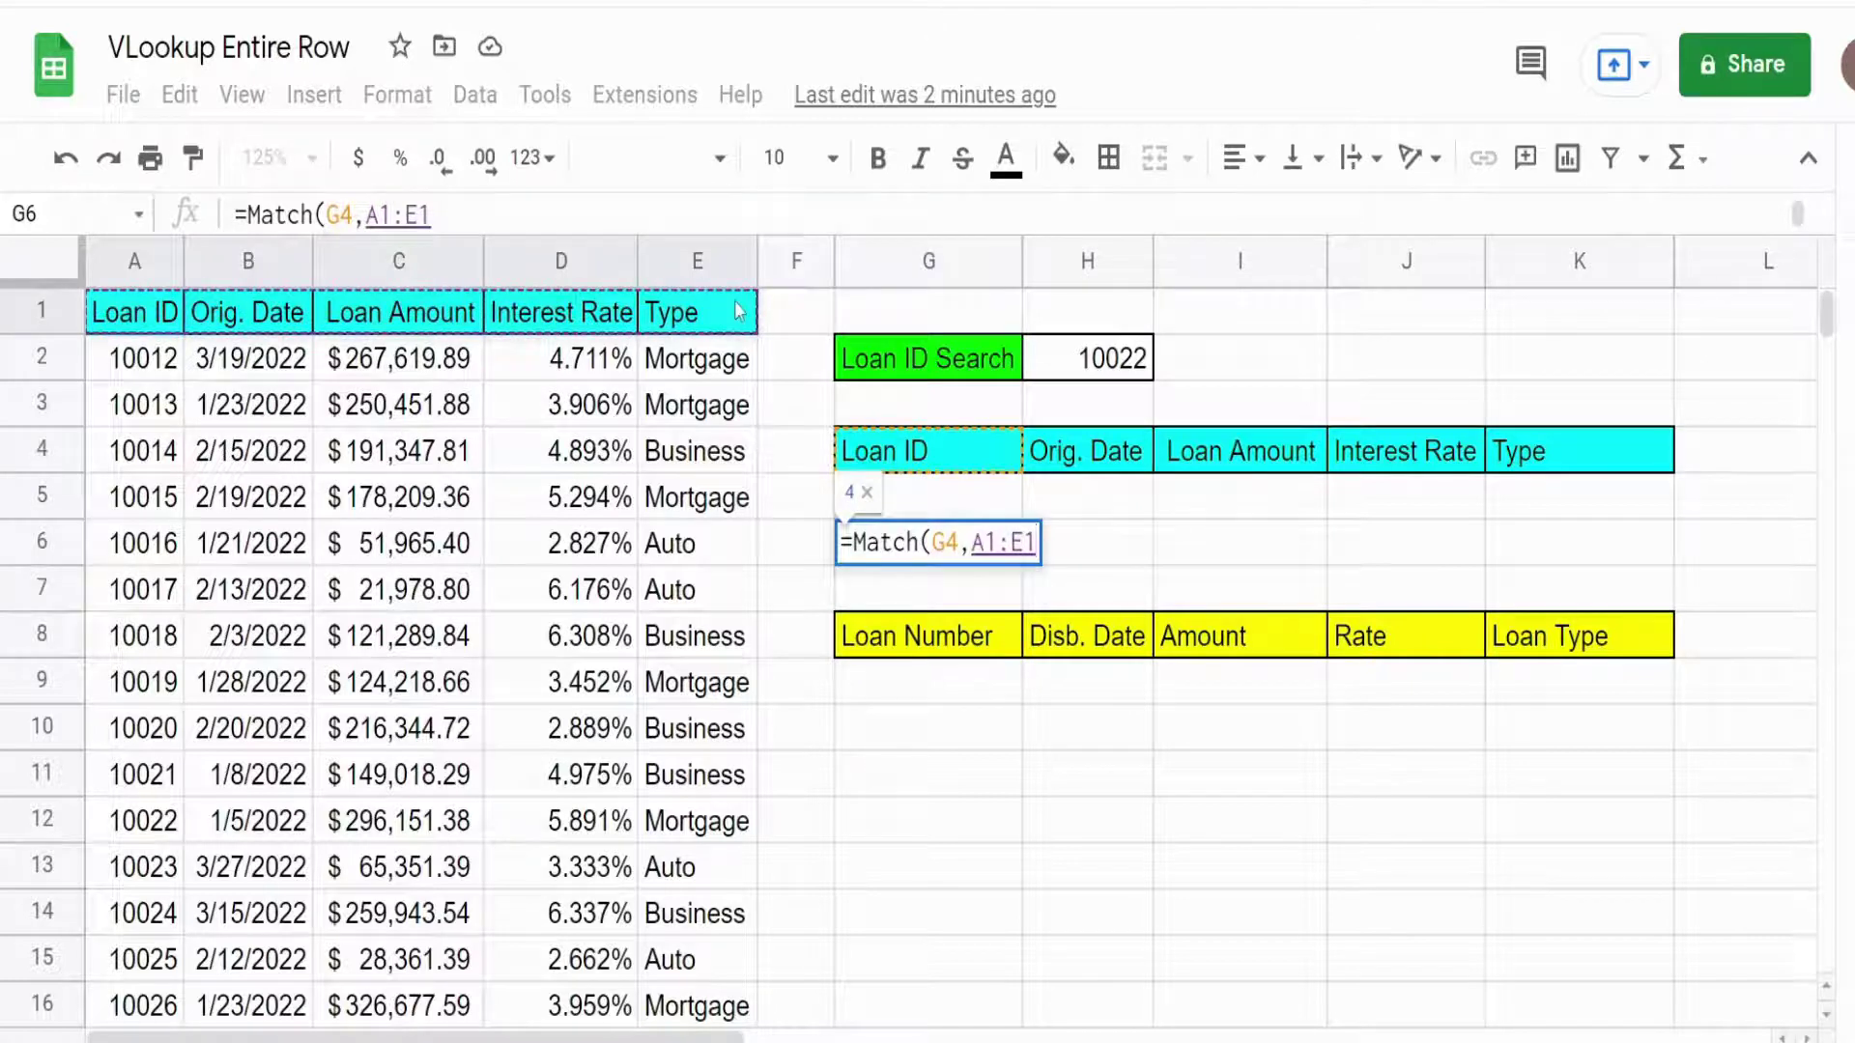
{"action": "key", "text": "F4"}
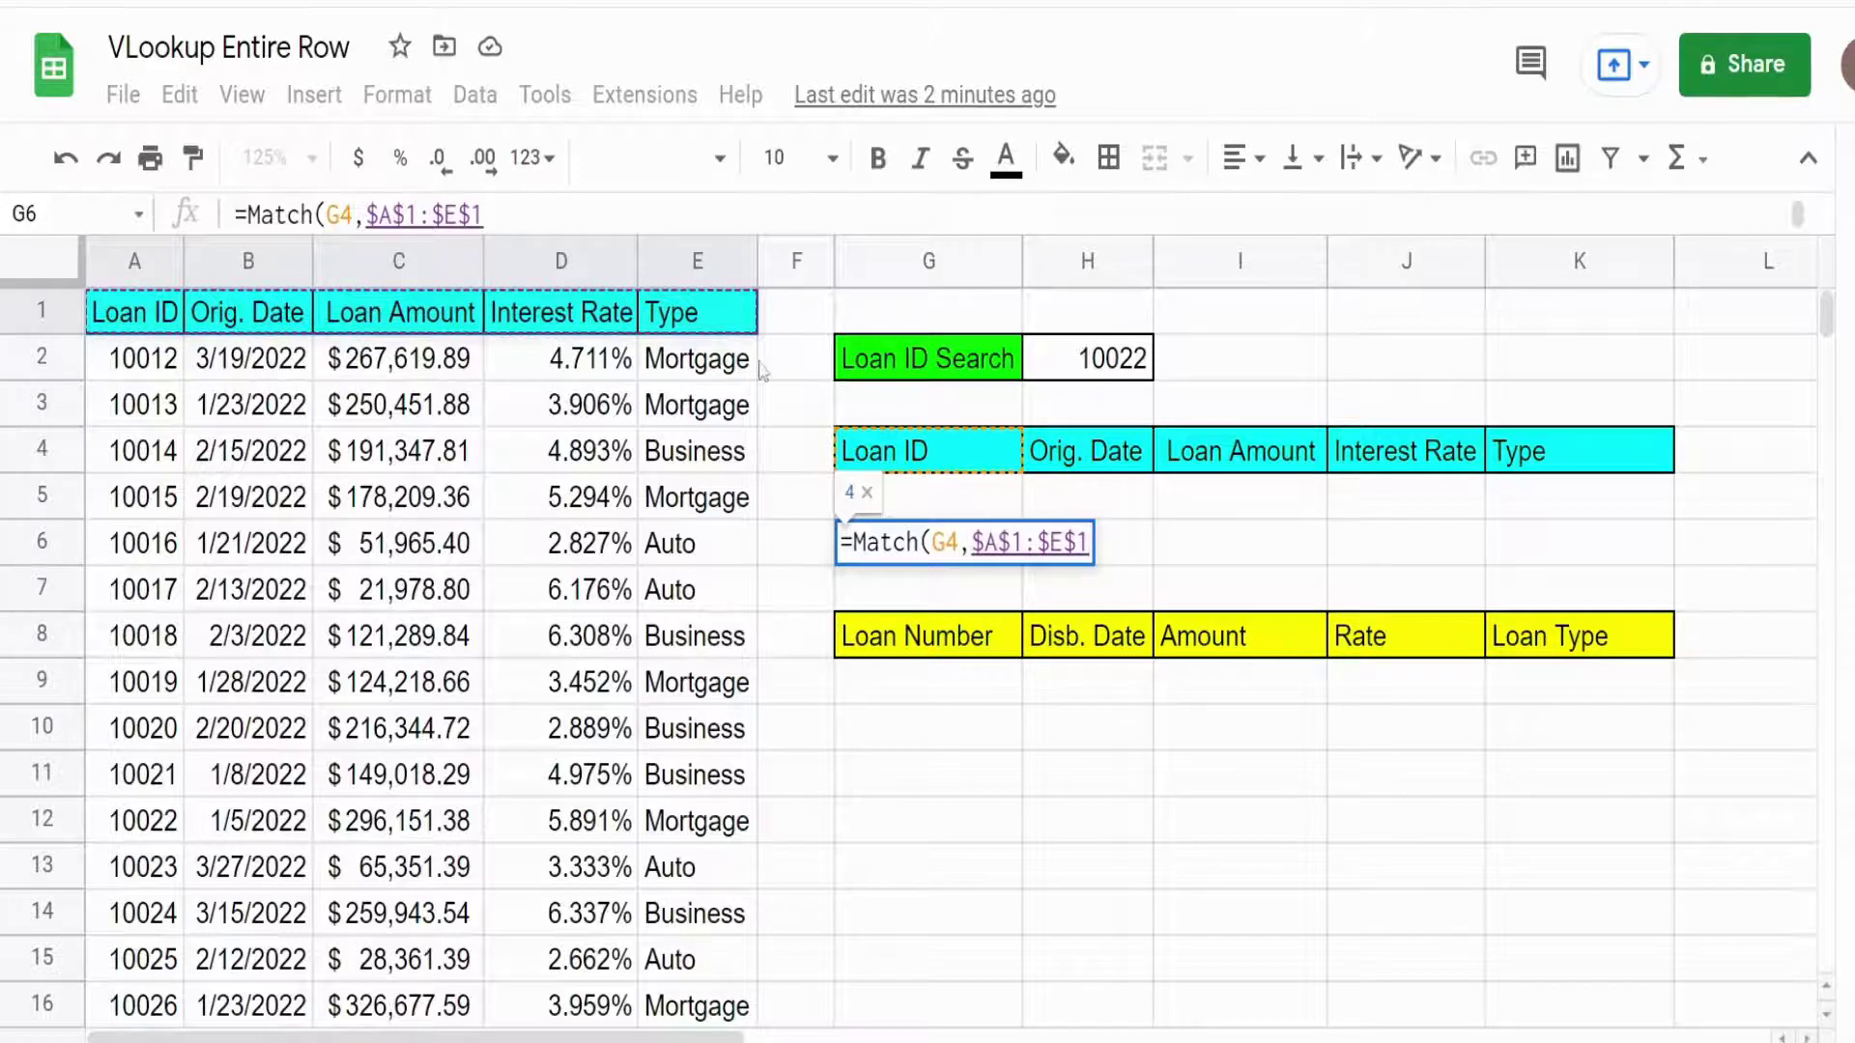
{"action": "type", "text": ",0"}
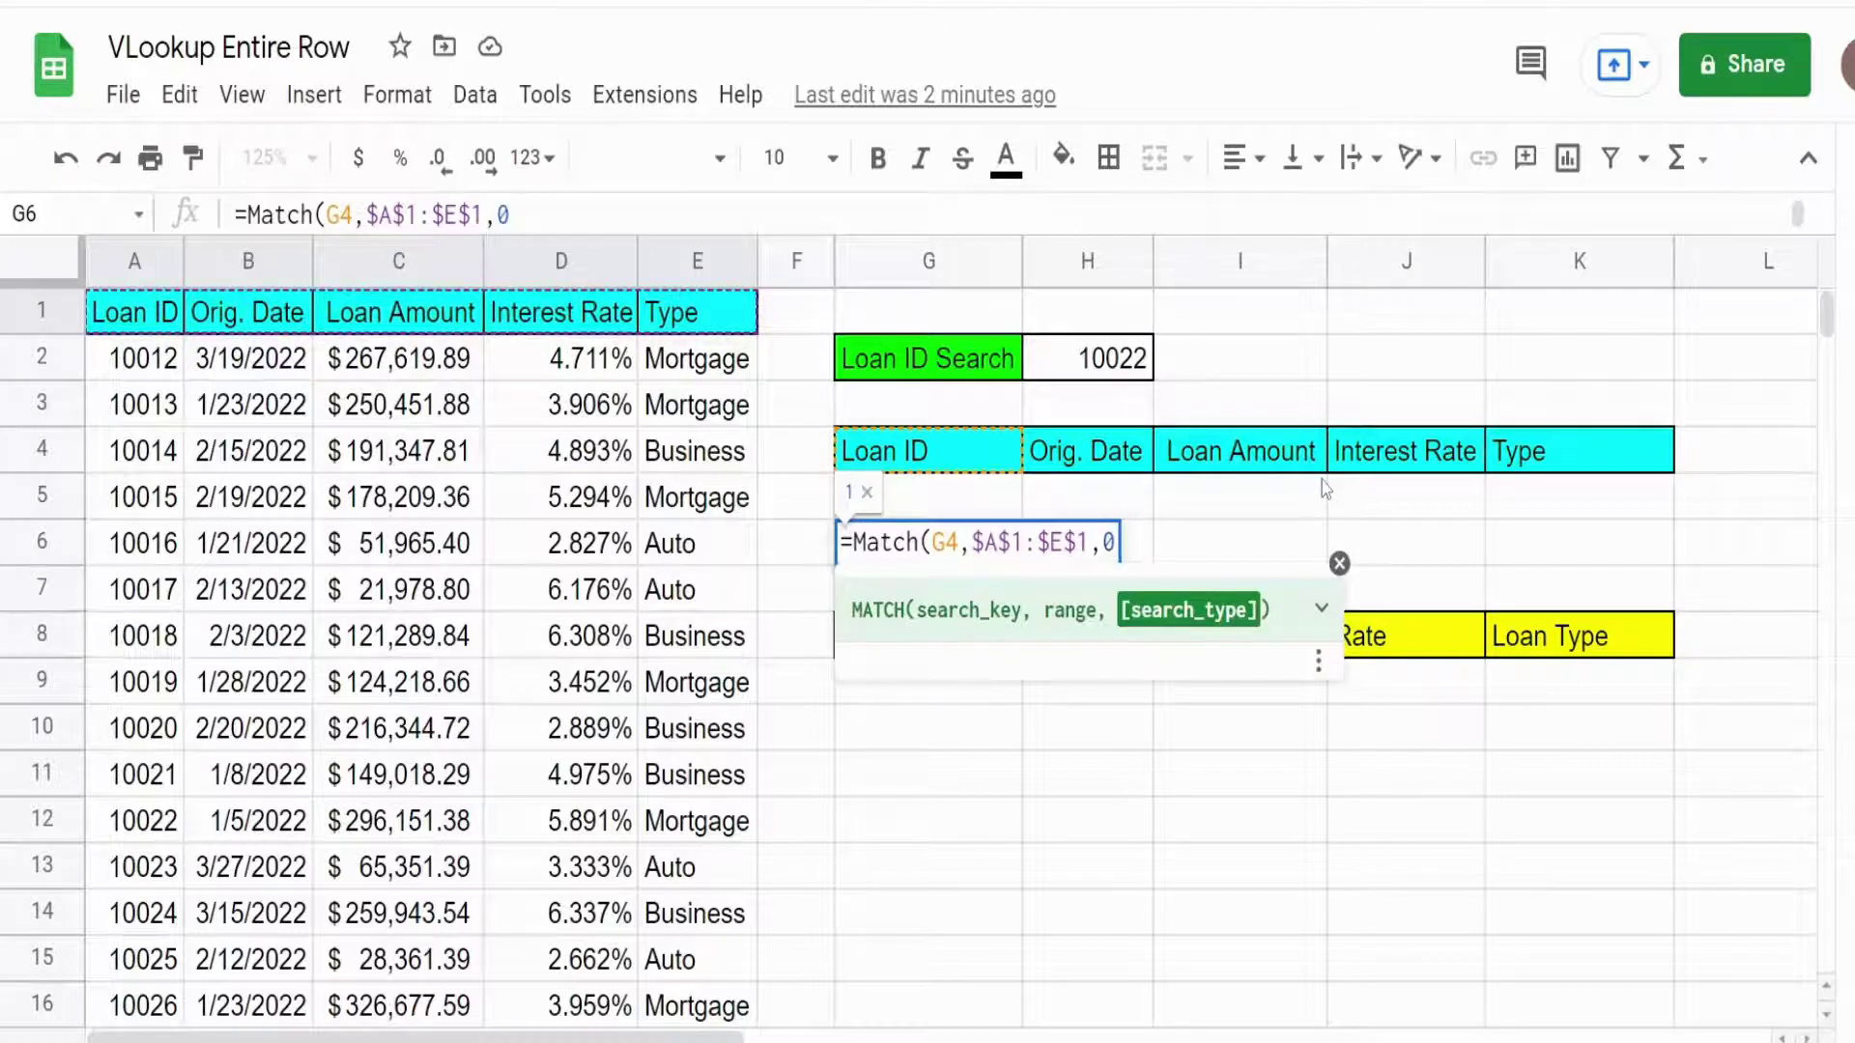
{"action": "type", "text": ")"}
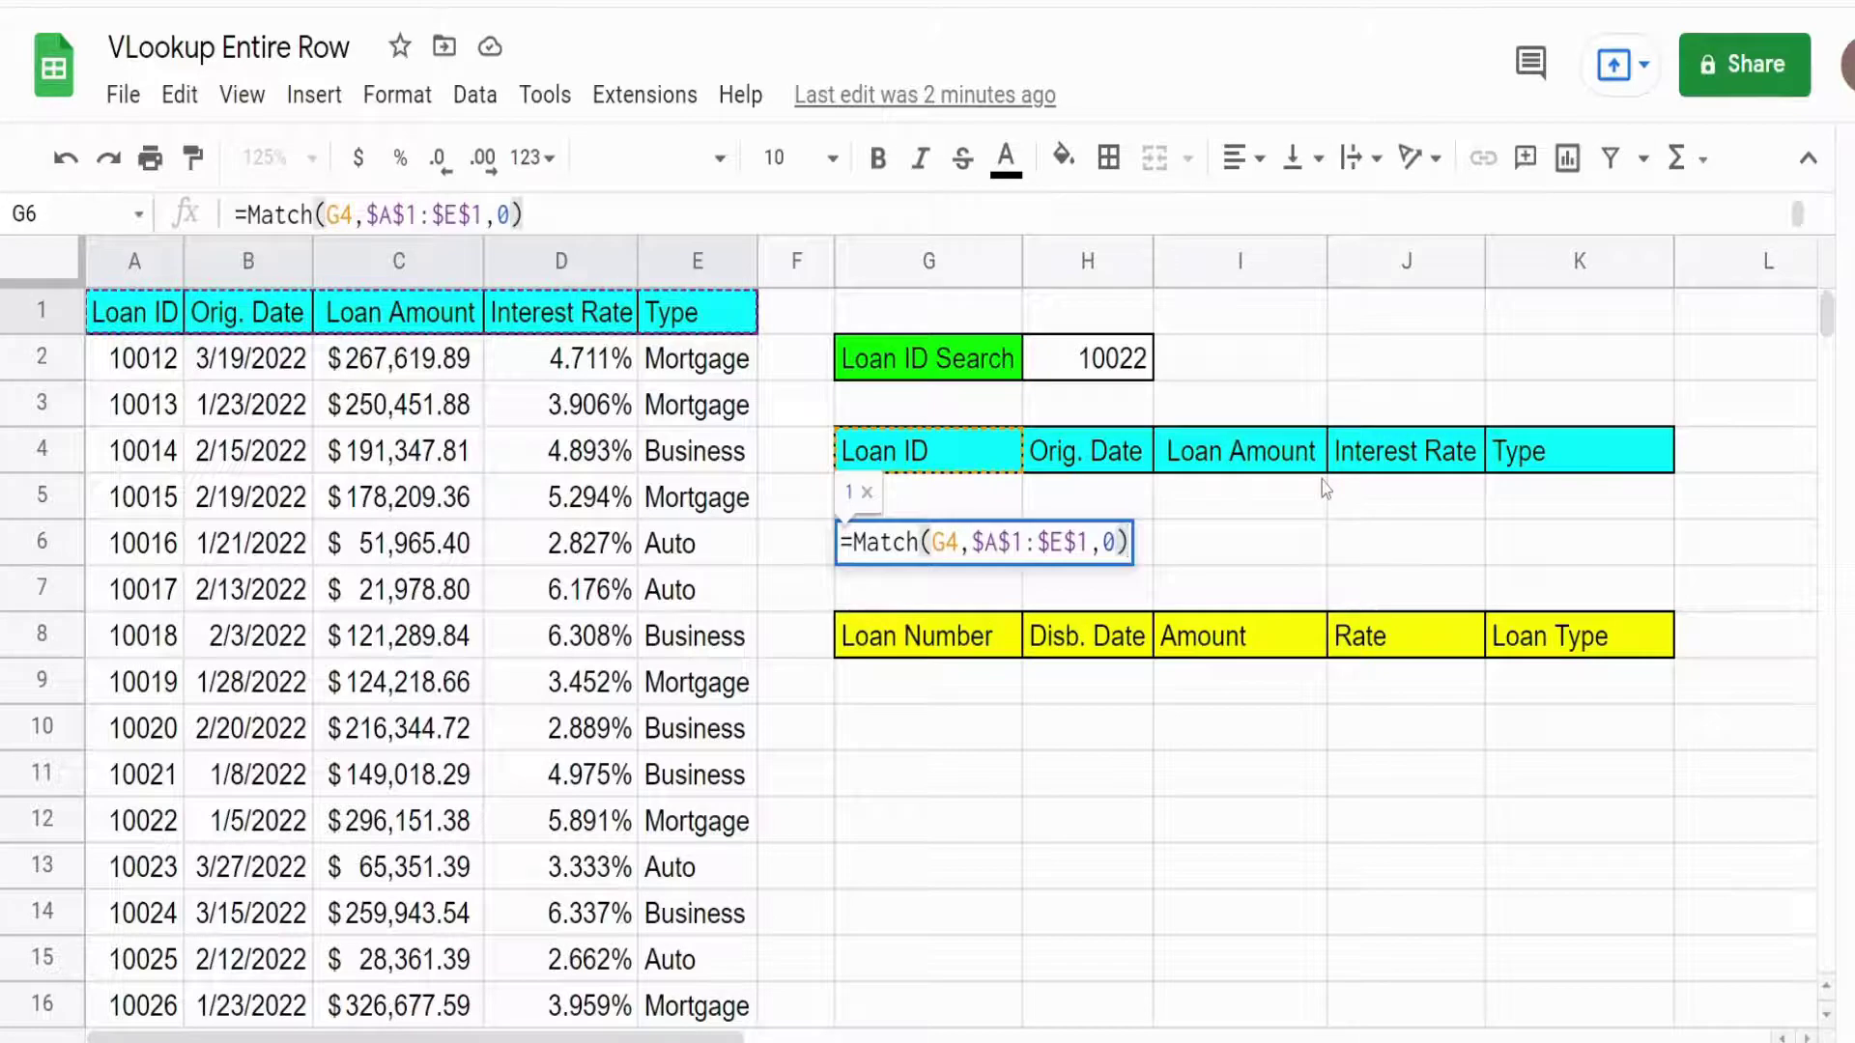
Fill the MATCH test across G6:K6 to confirm positions 1–5, then clear that row.
{"action": "key", "text": "Return"}
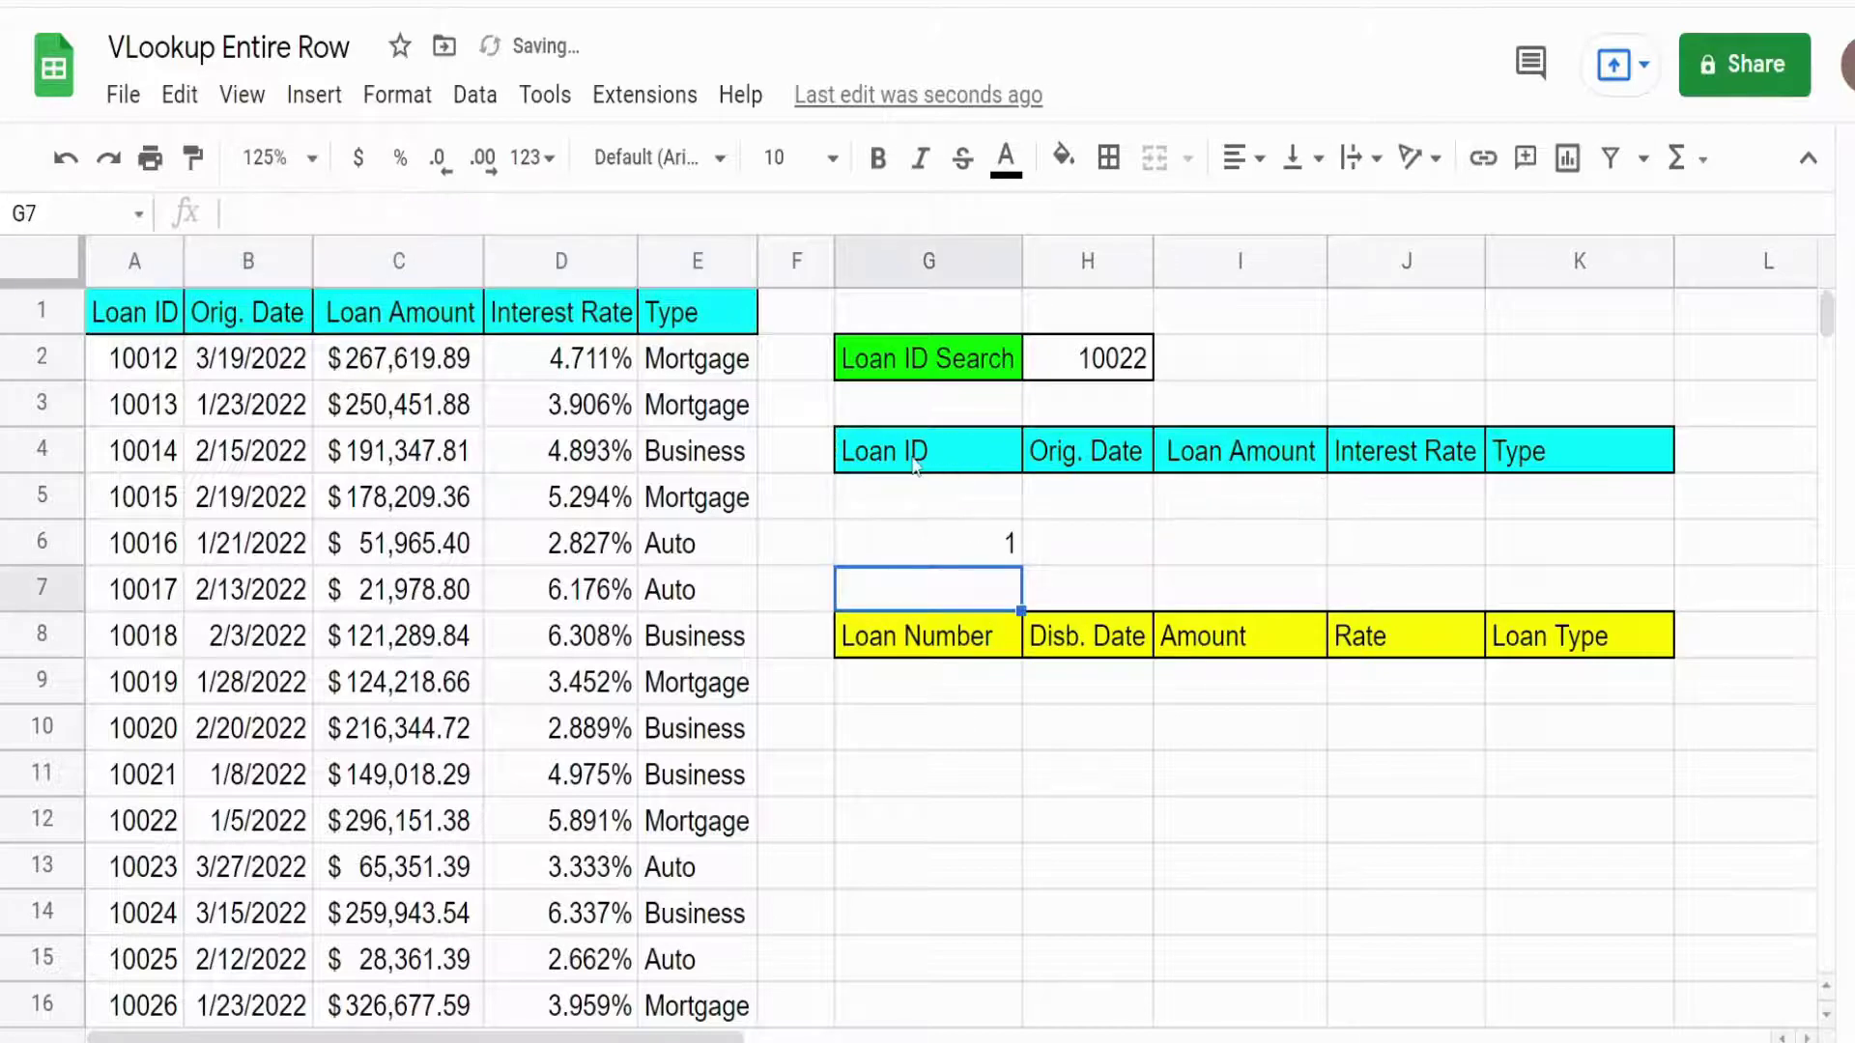
{"action": "left_click", "coordinate": [1003, 560]}
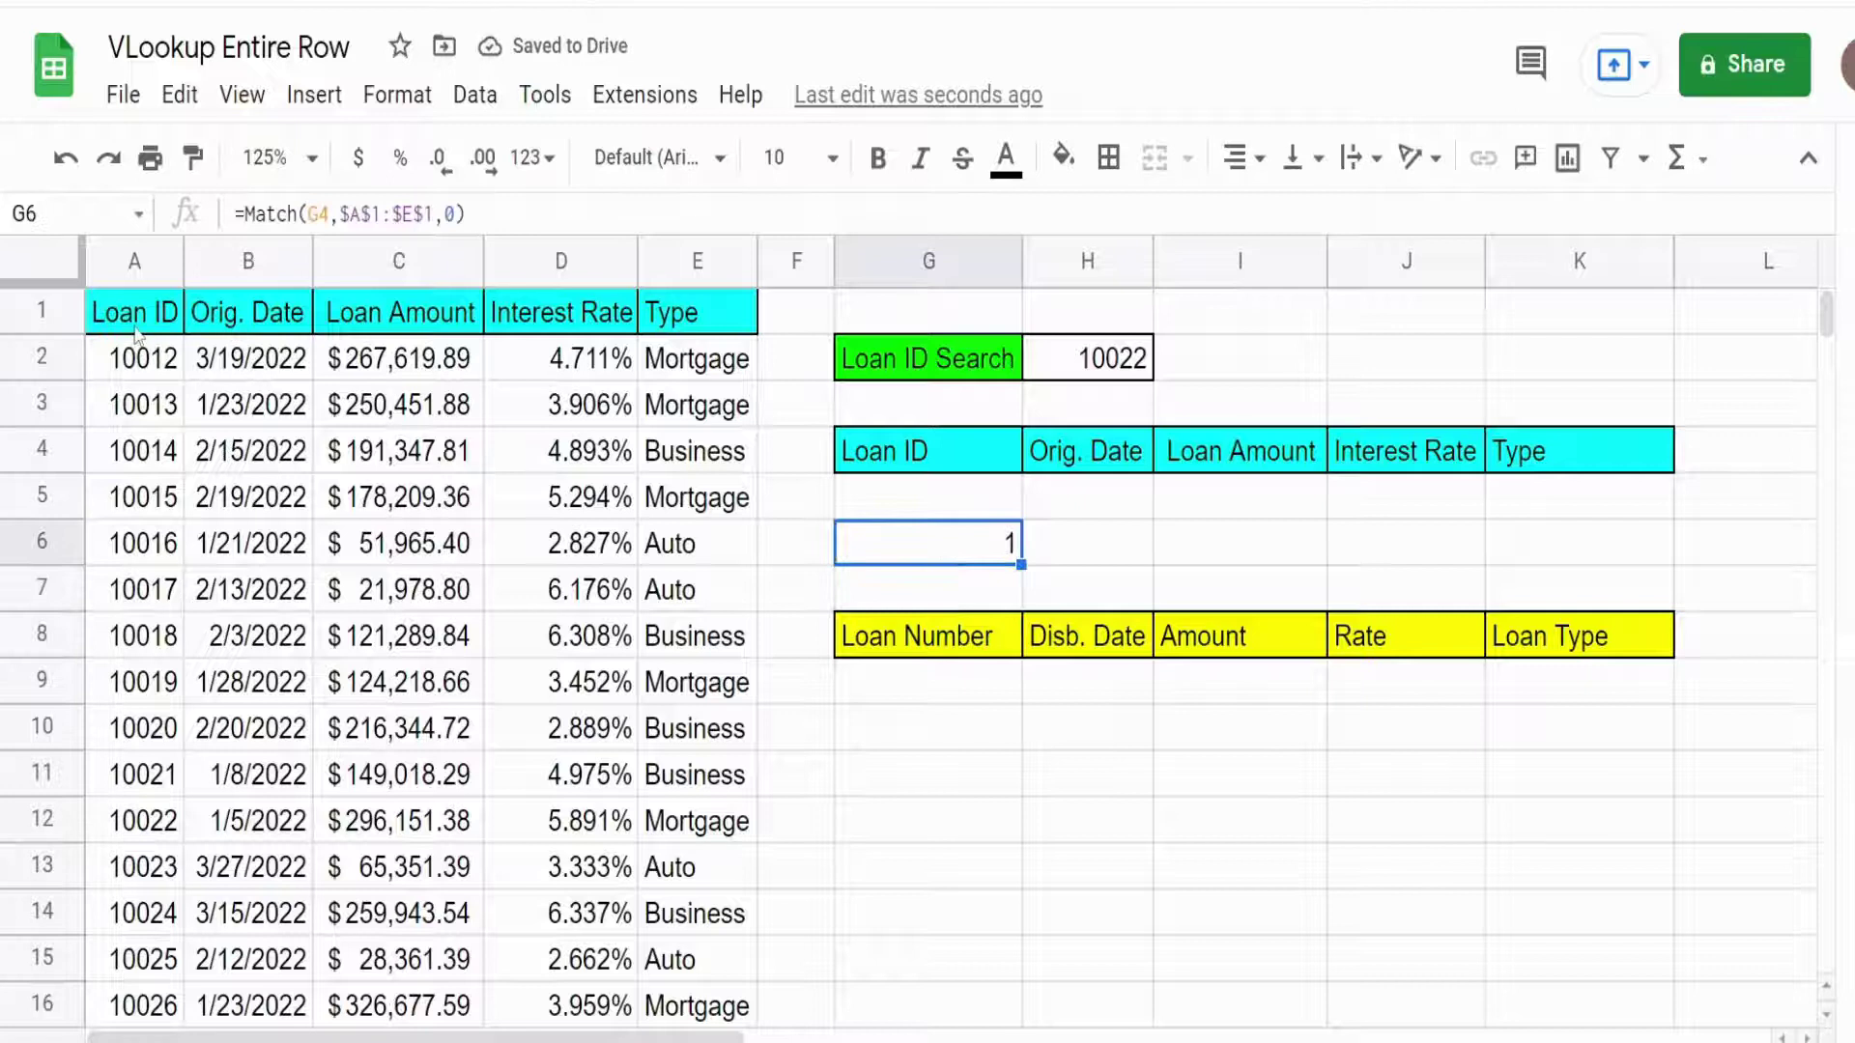
{"action": "left_click_drag", "start_coordinate": [1021, 562], "coordinate": [1626, 538]}
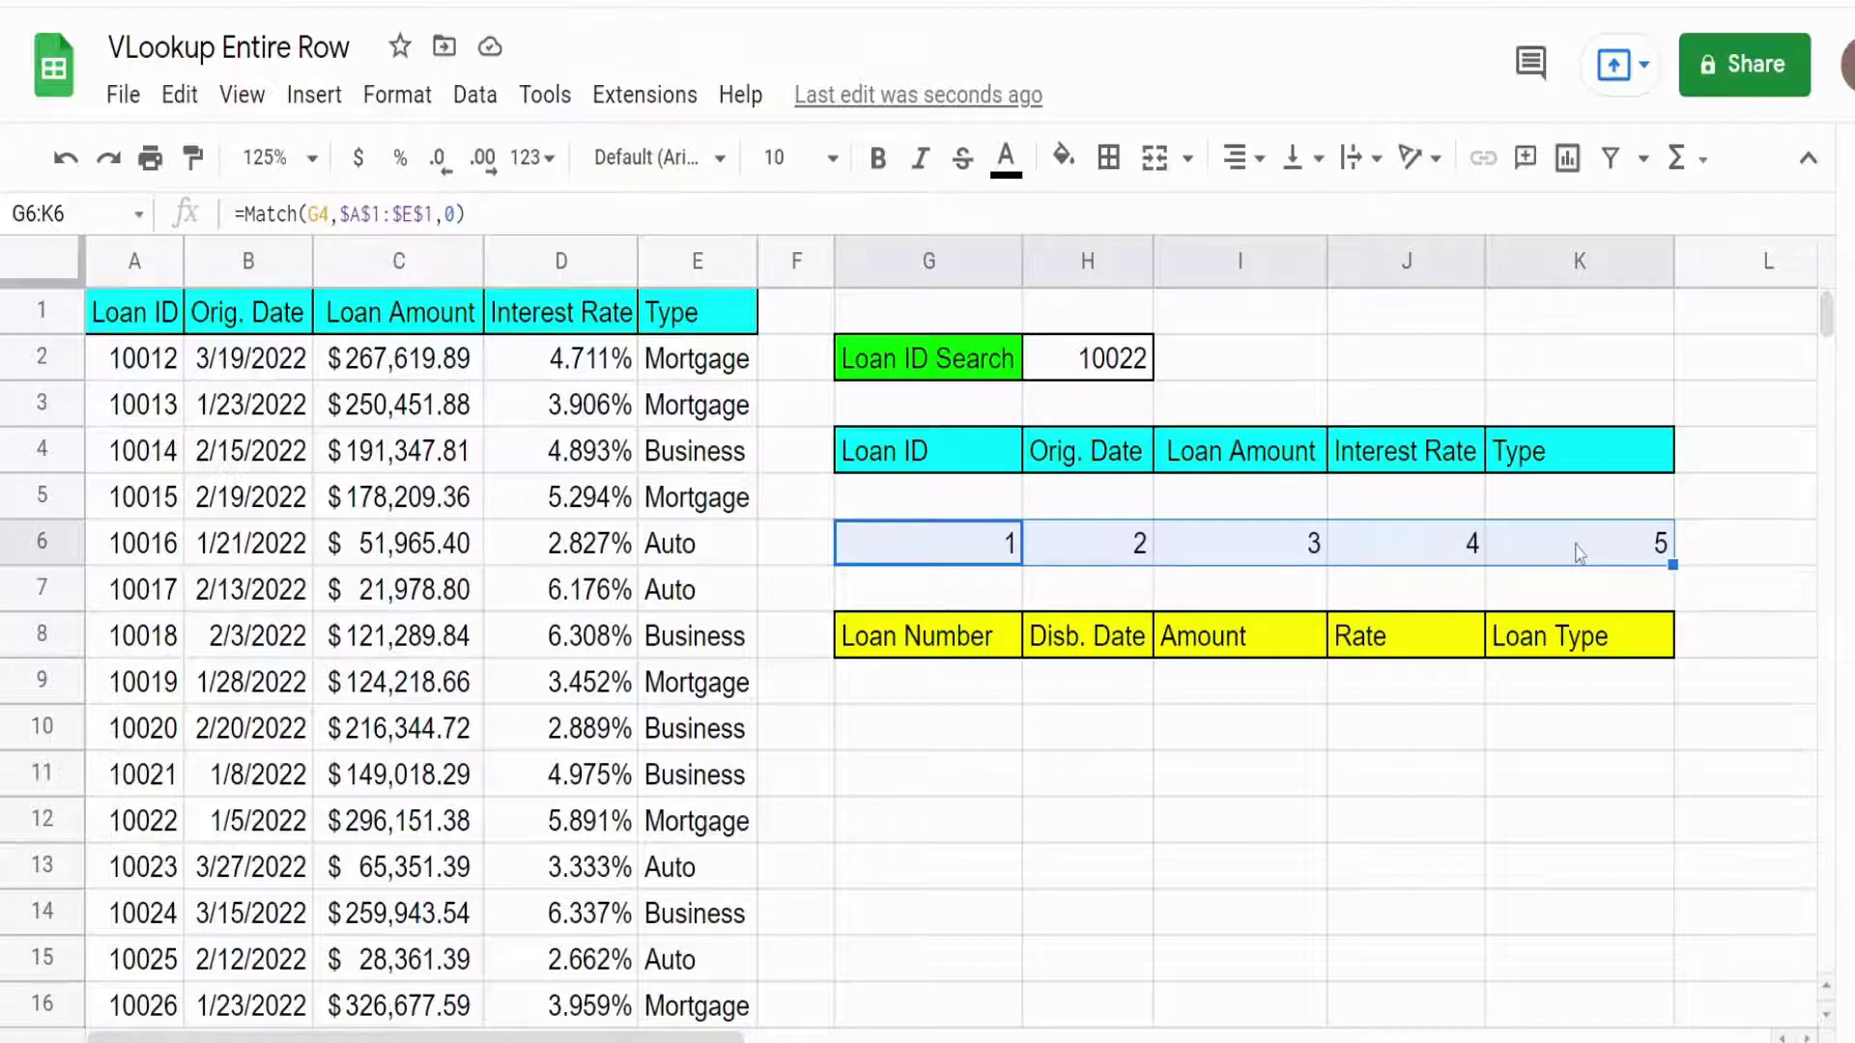
{"action": "left_click_drag", "start_coordinate": [992, 548], "coordinate": [1629, 561]}
{"action": "key", "text": "Delete"}
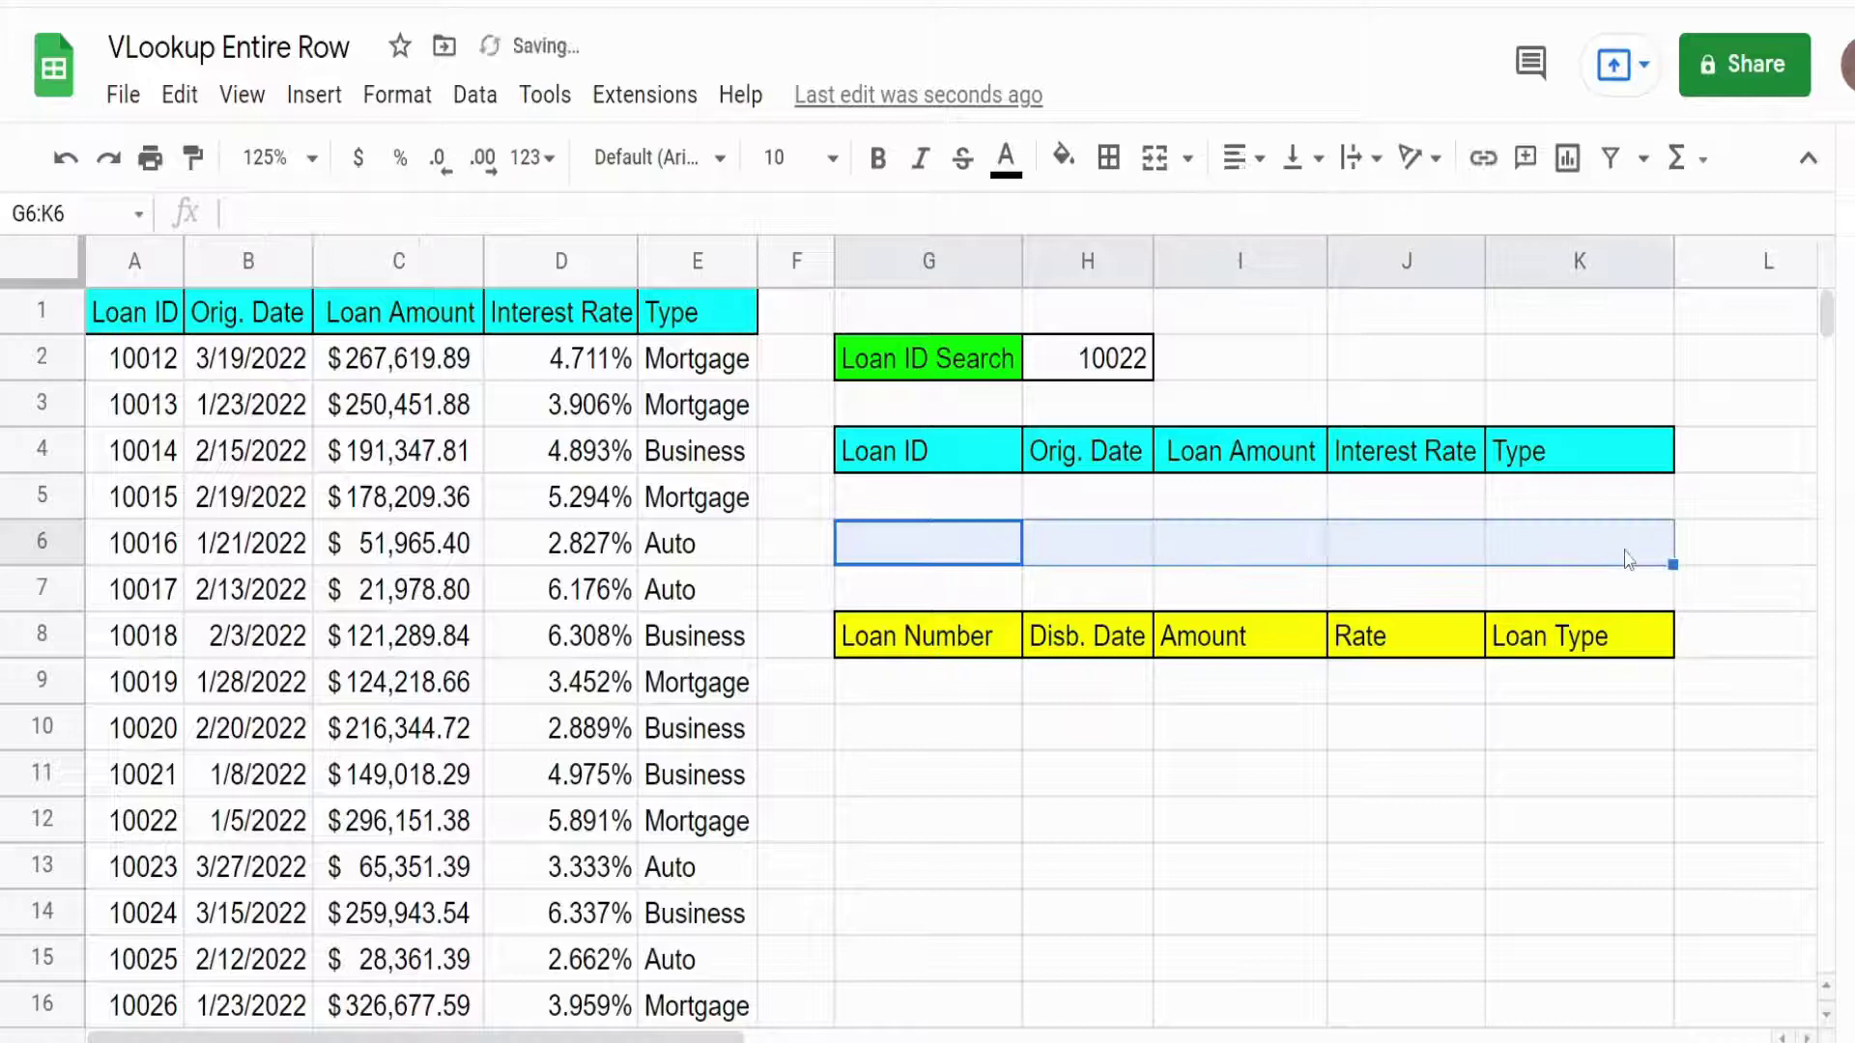
{"action": "left_click", "coordinate": [916, 512]}
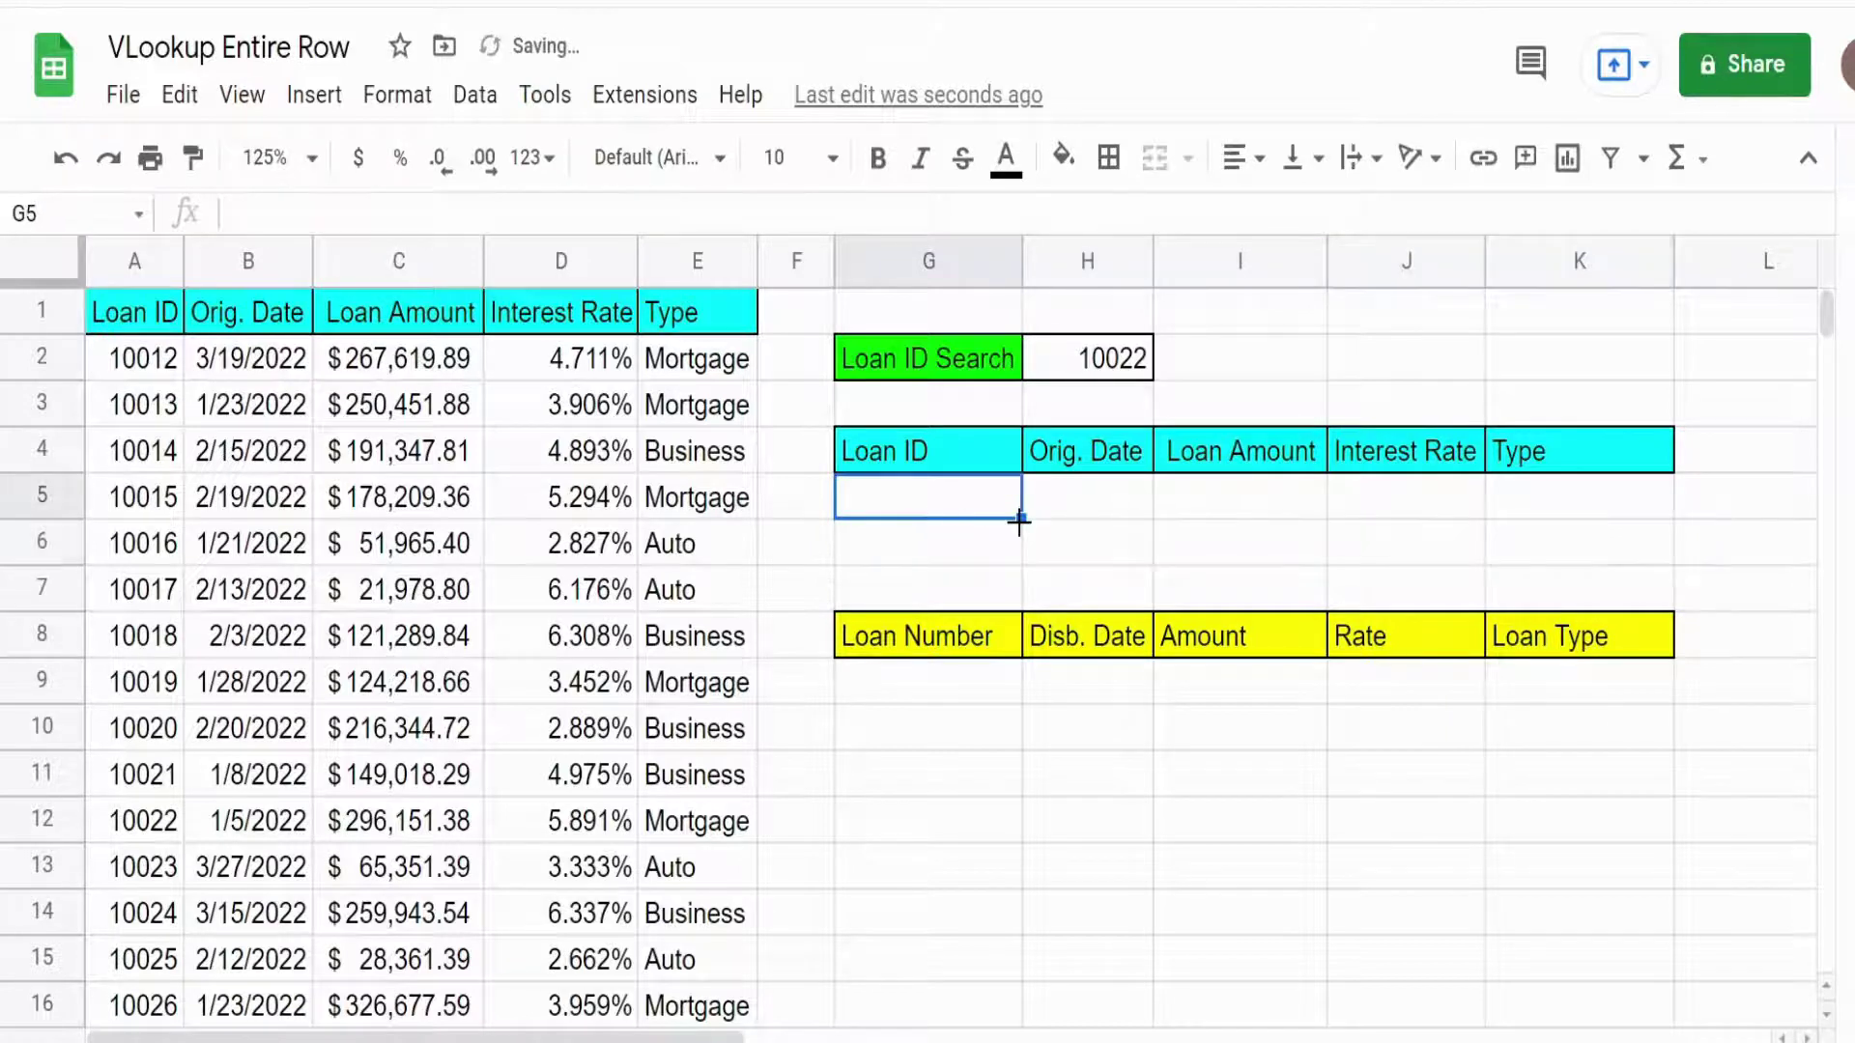
Begin G5's formula as =VLOOKUP($H$2,$A:$E, followed by a nested Match(.
{"action": "type", "text": "=Vl"}
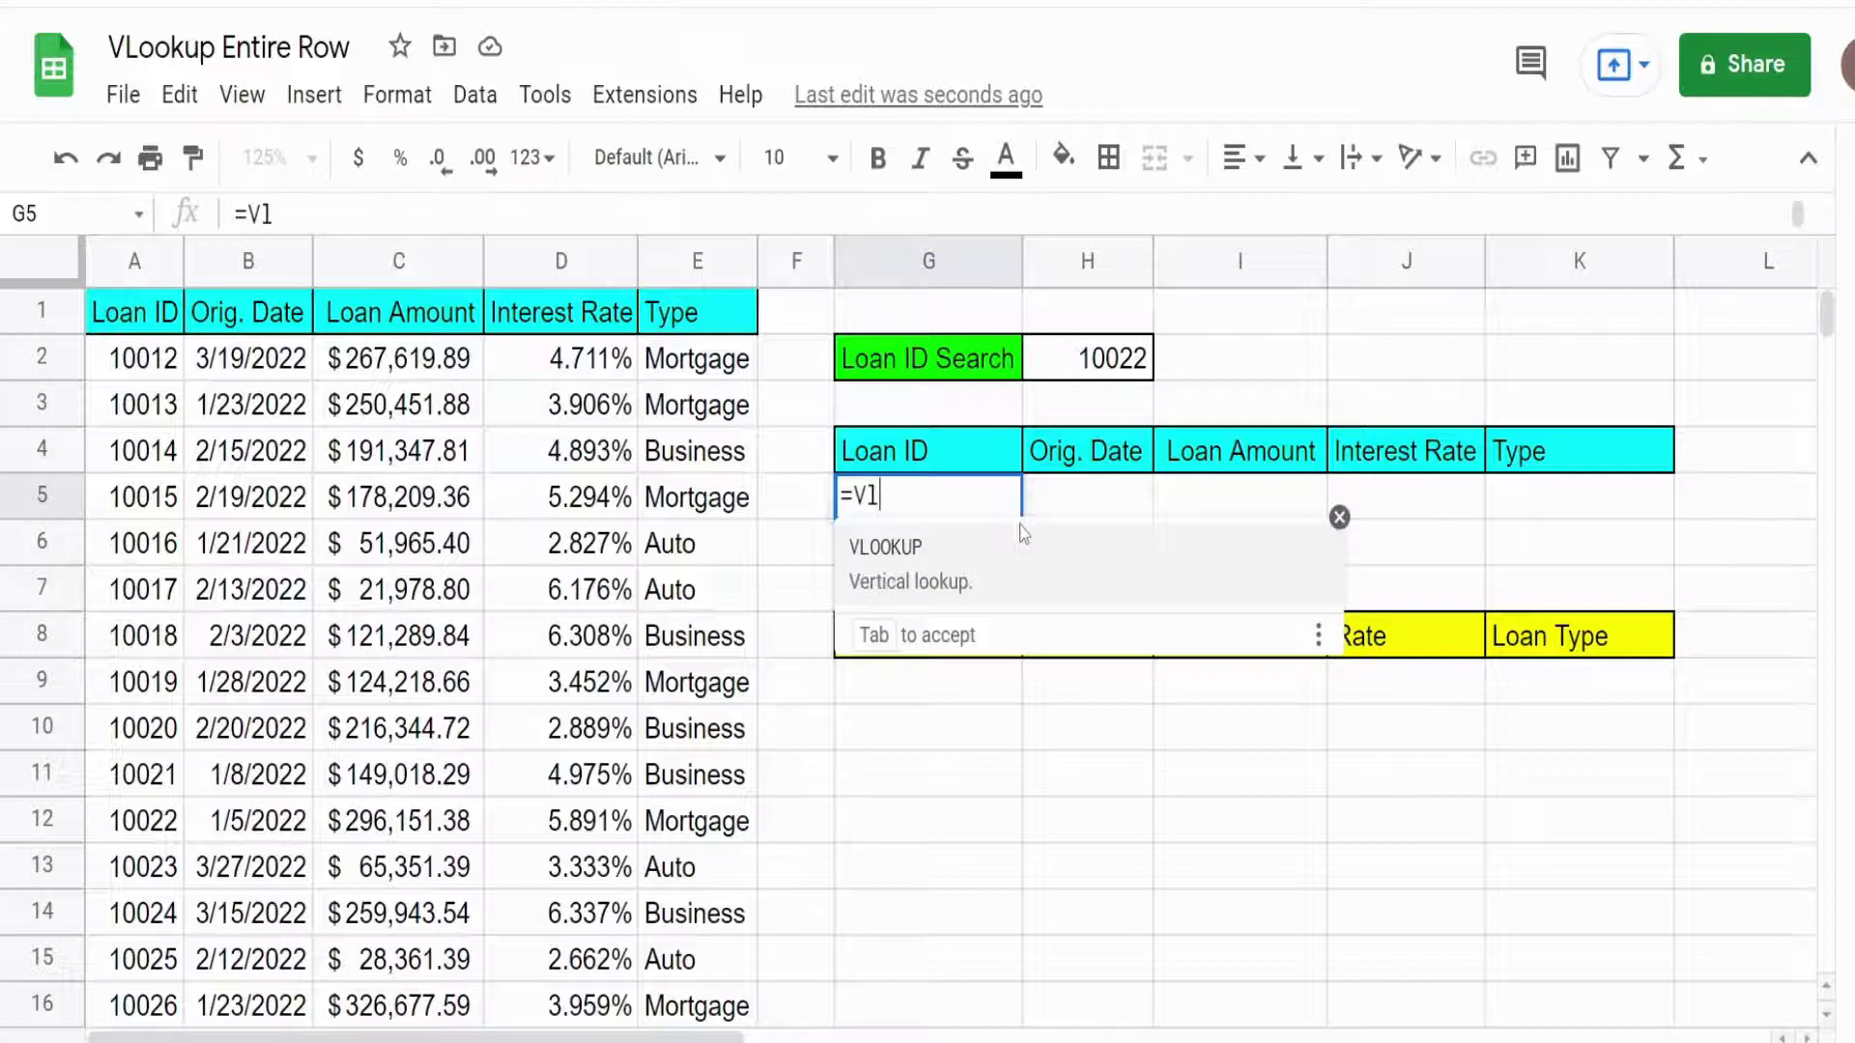
{"action": "key", "text": "Tab"}
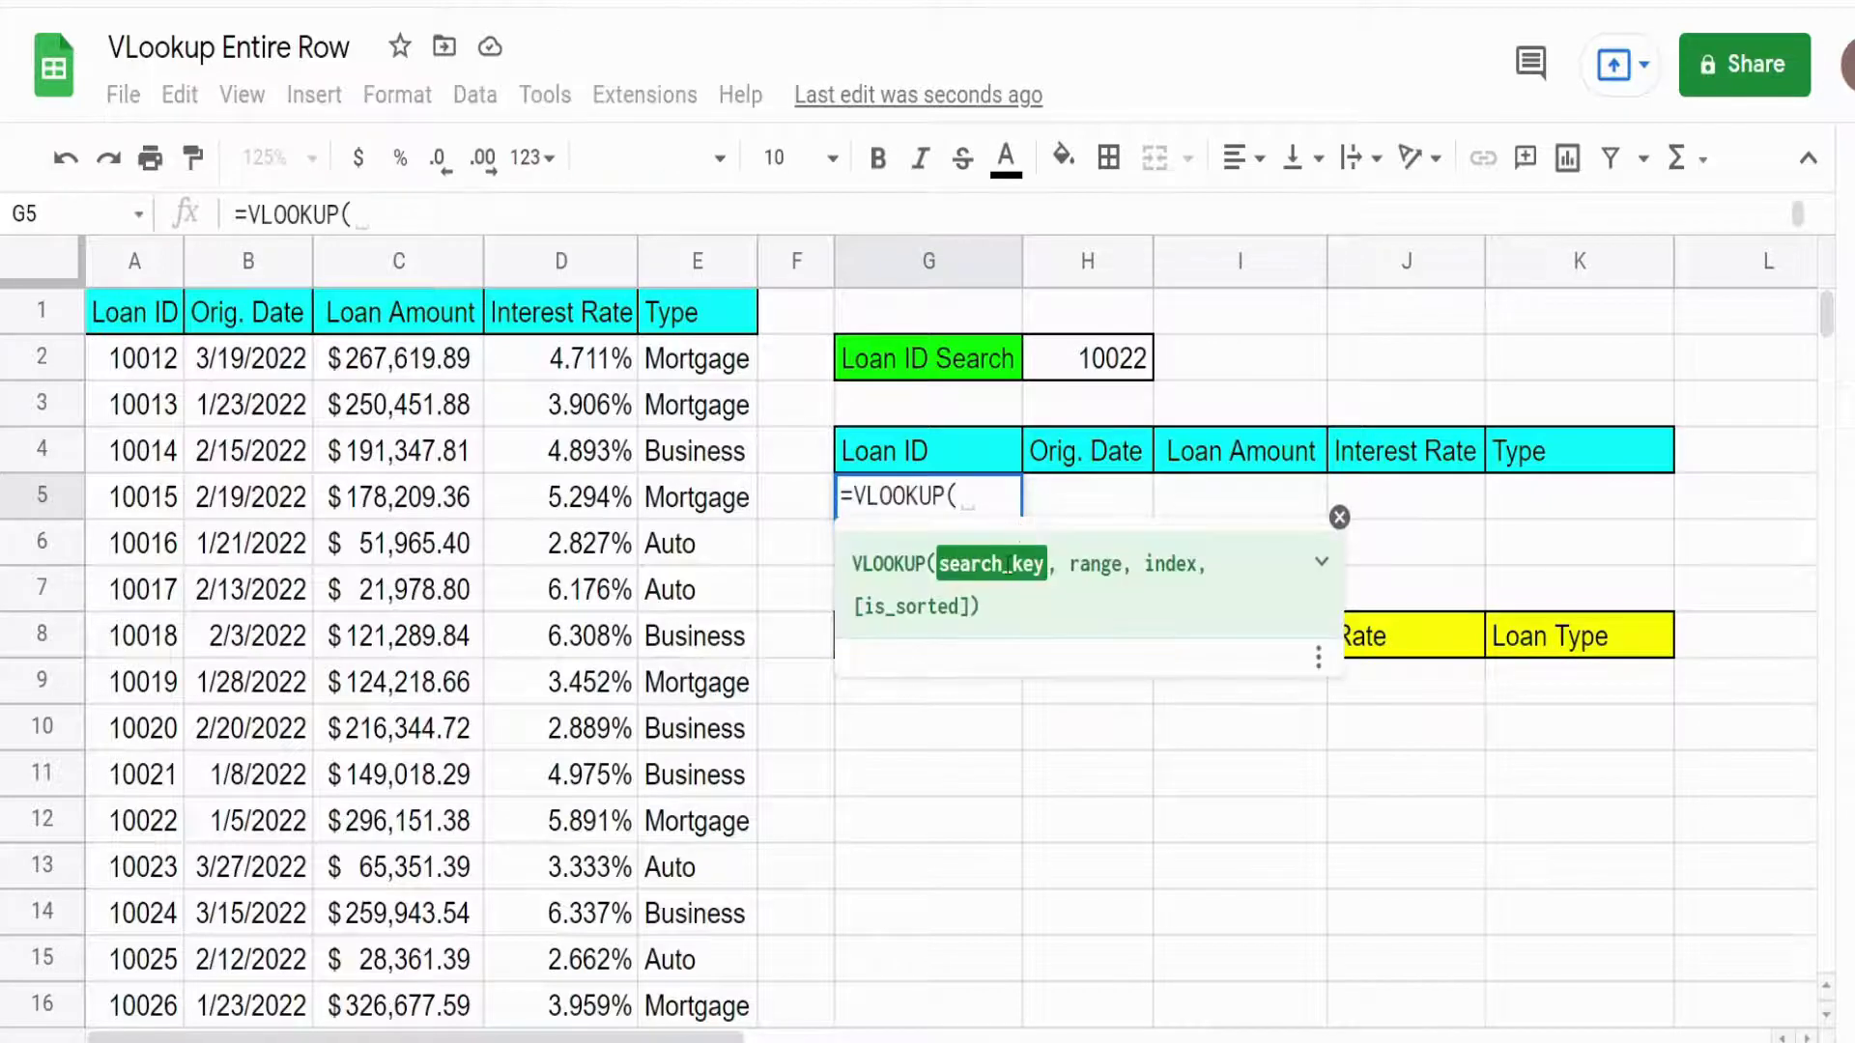
{"action": "left_click", "coordinate": [1111, 367]}
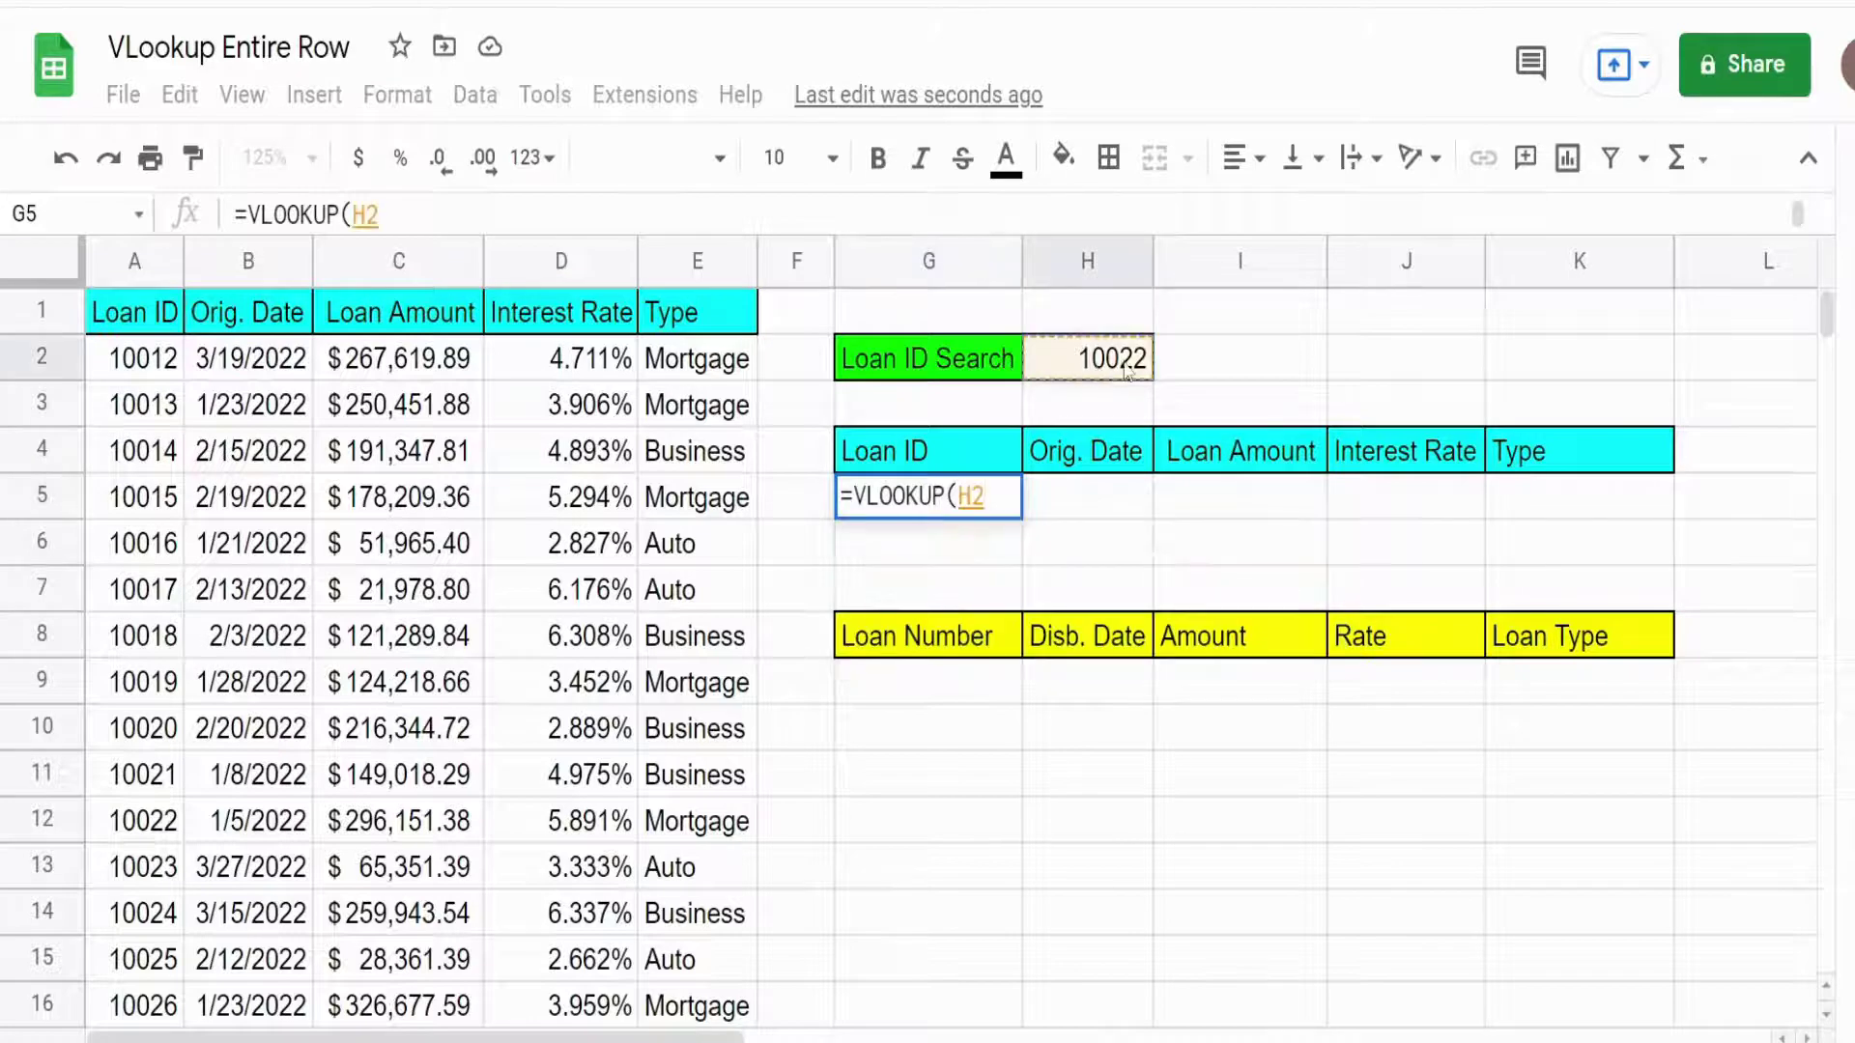
{"action": "key", "text": "F4"}
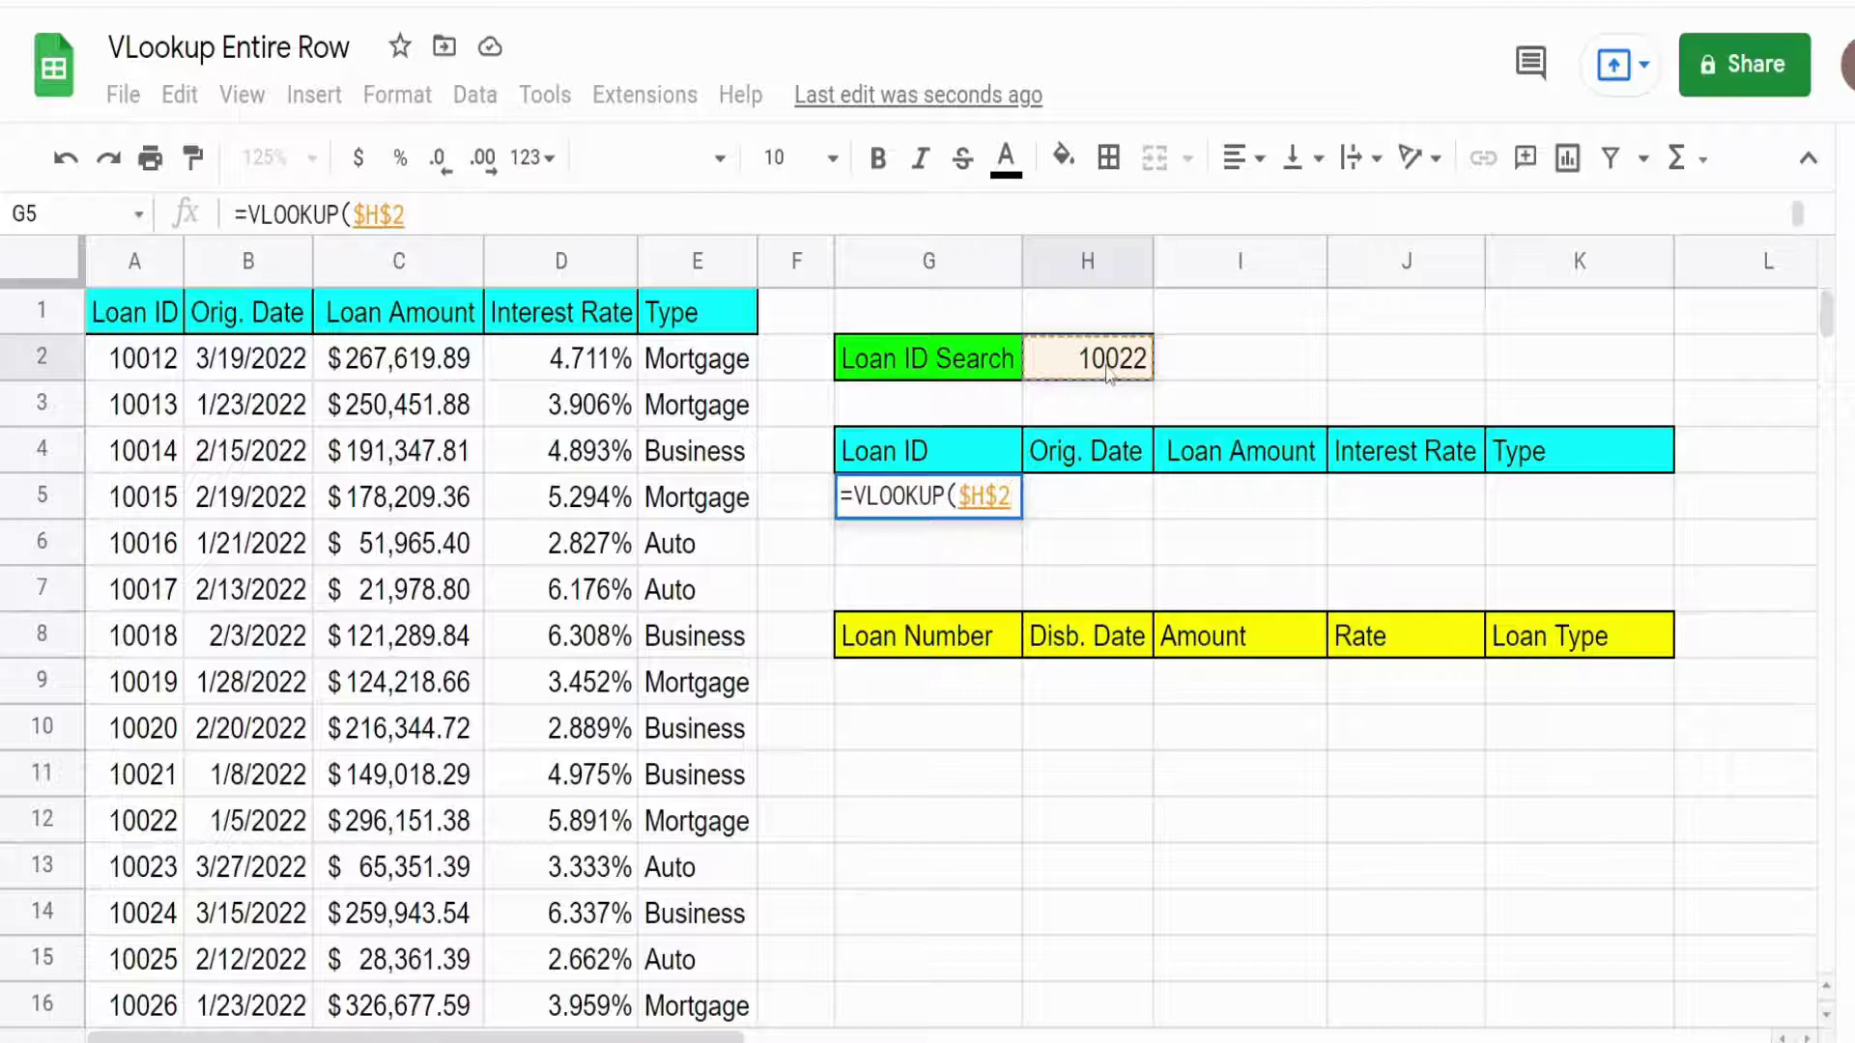
{"action": "type", "text": ","}
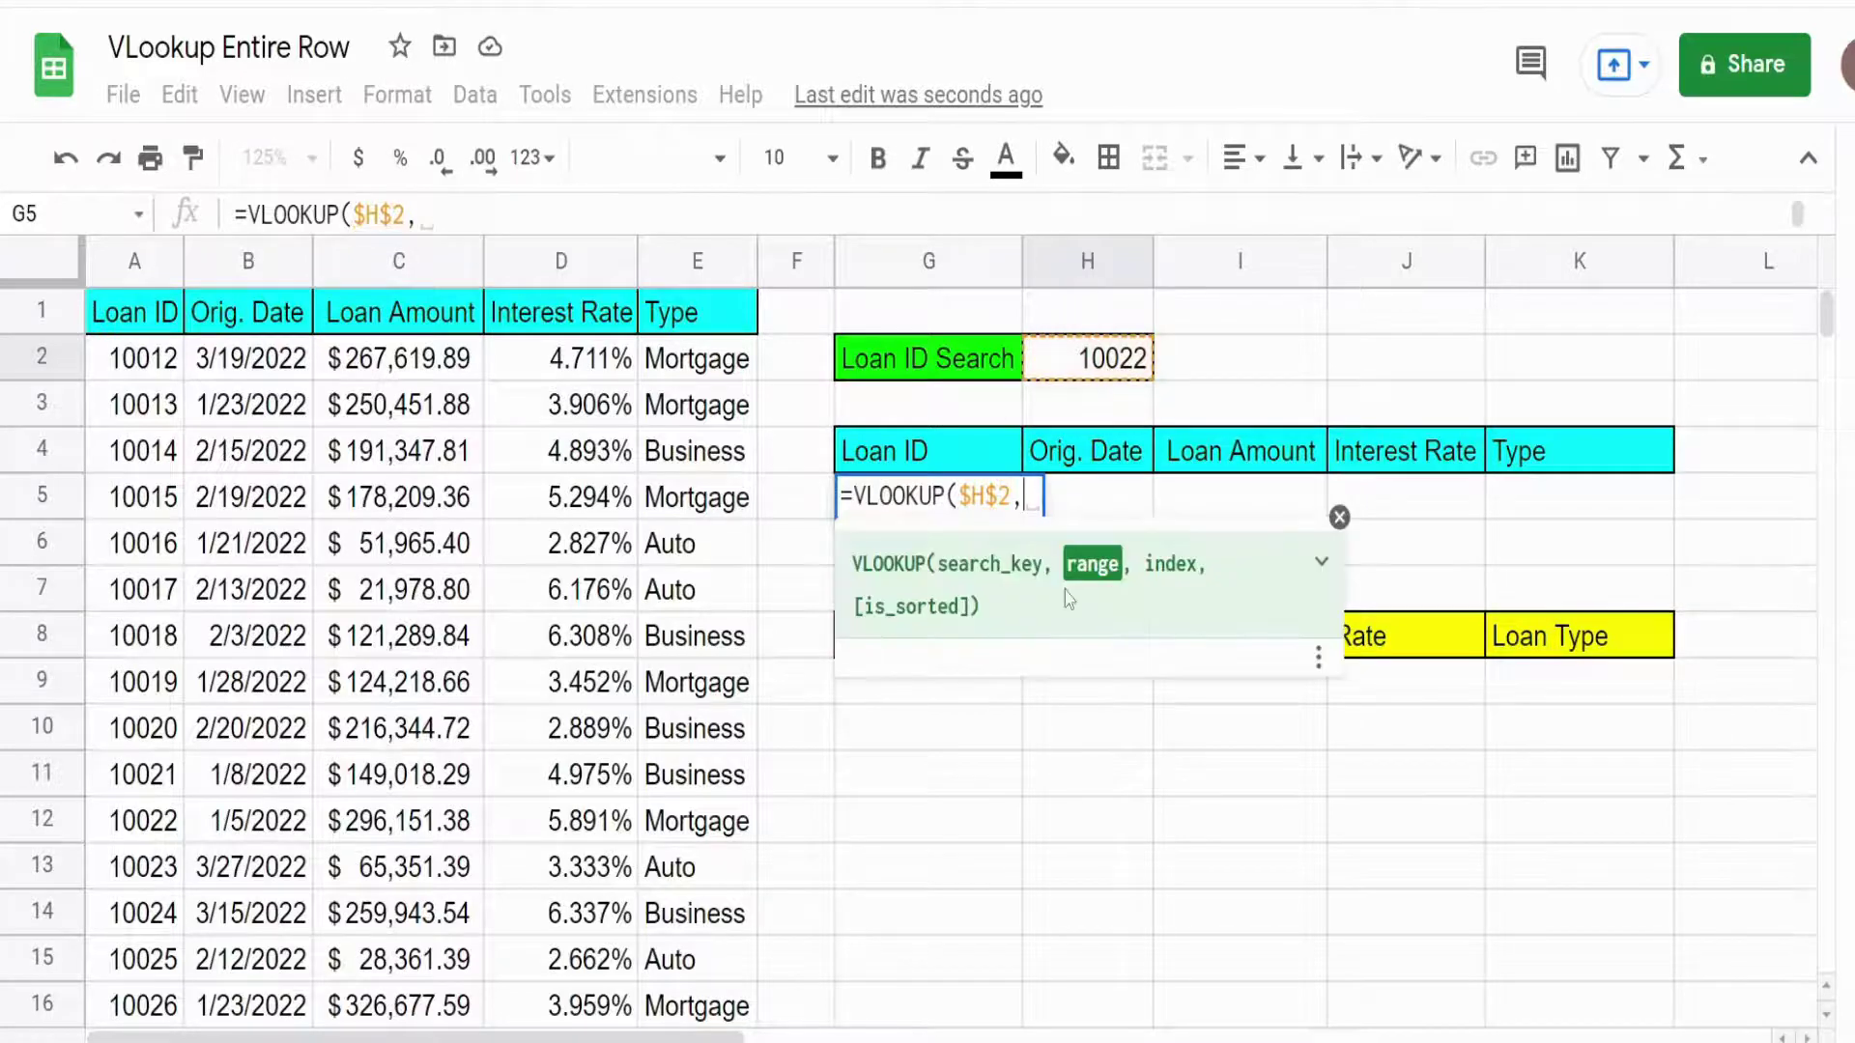
{"action": "left_click_drag", "start_coordinate": [140, 275], "coordinate": [649, 282]}
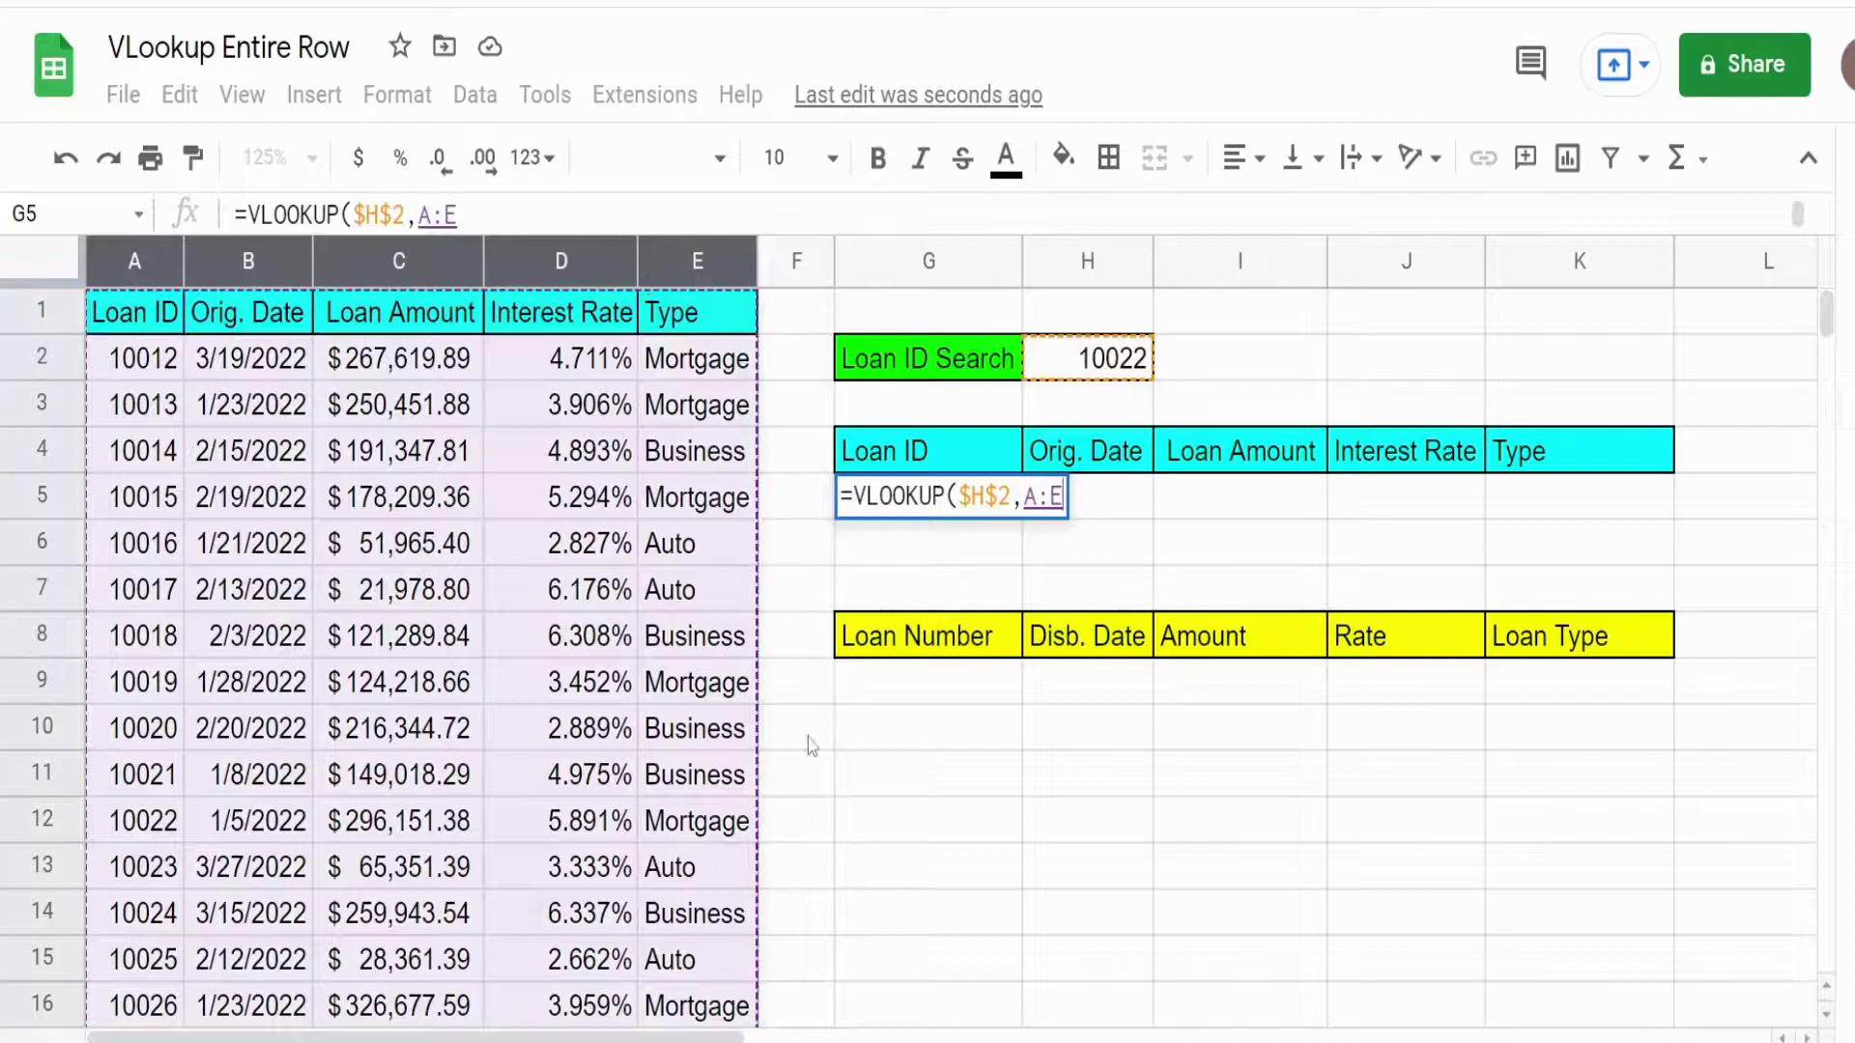
{"action": "key", "text": "F4"}
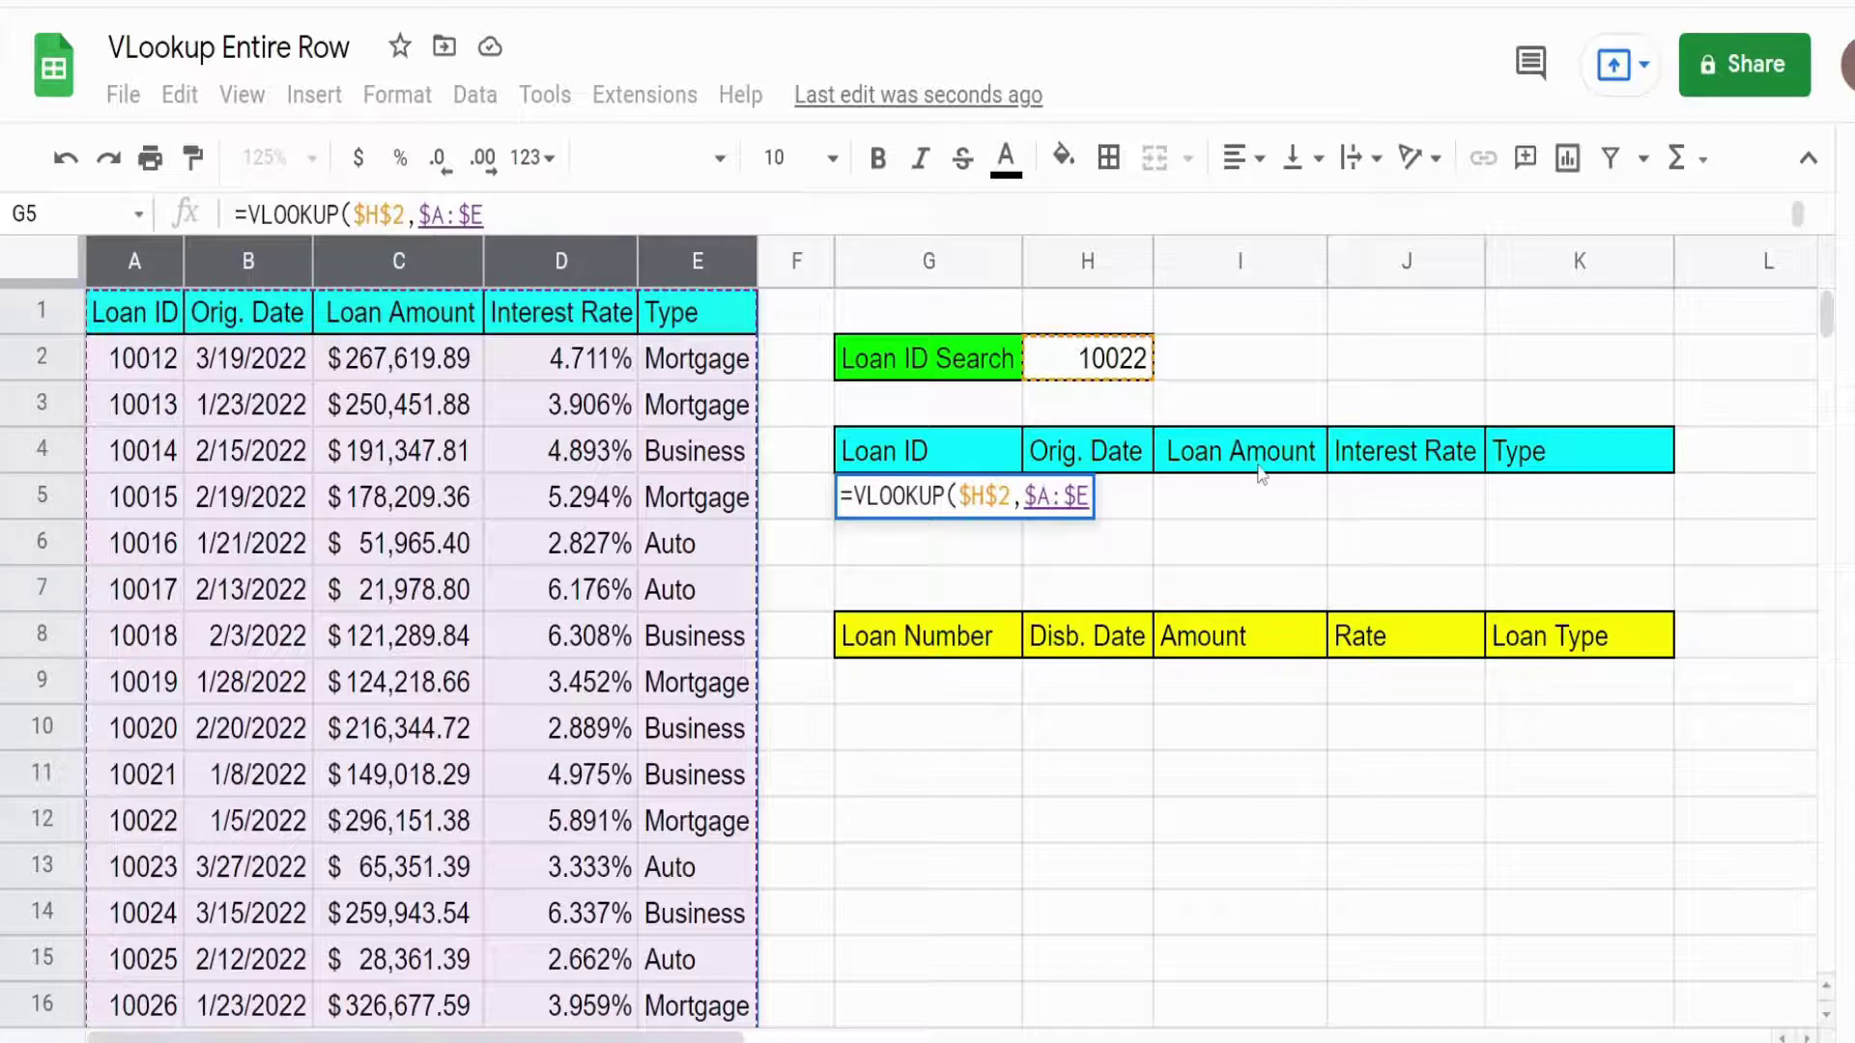
{"action": "type", "text": ","}
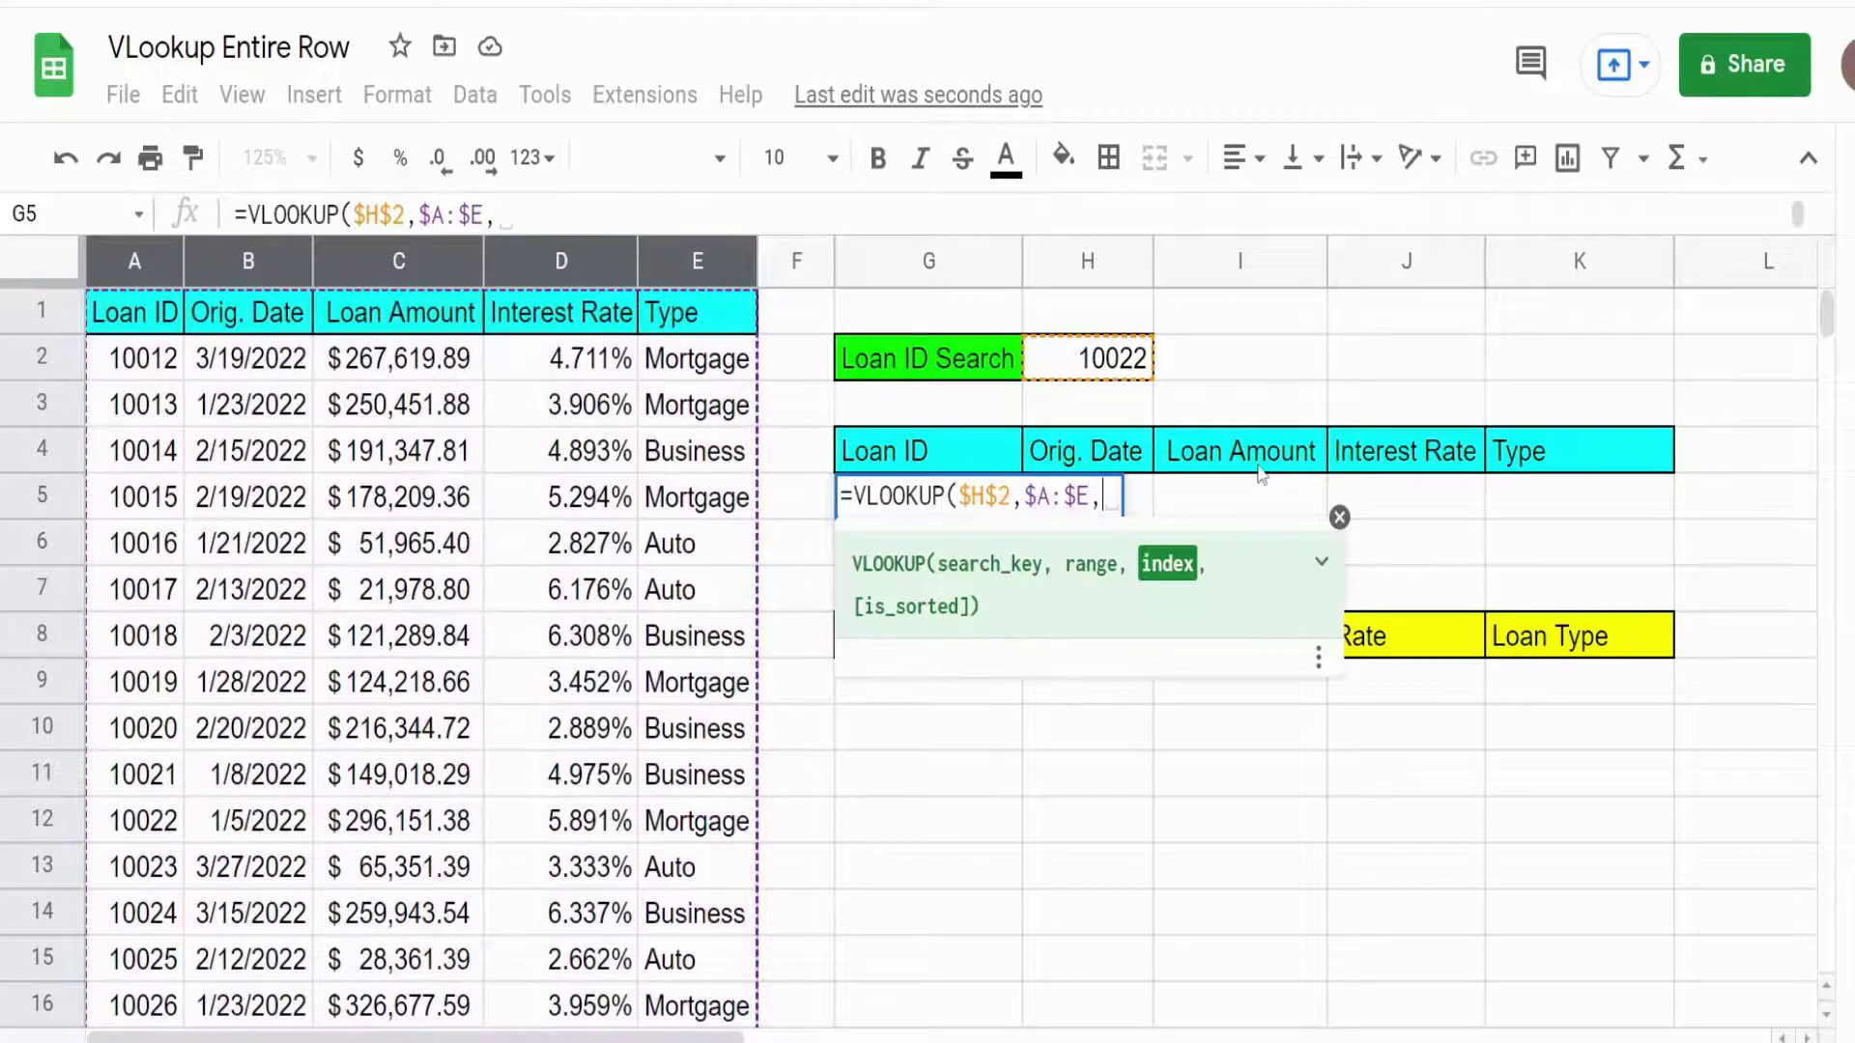
{"action": "type", "text": "M"}
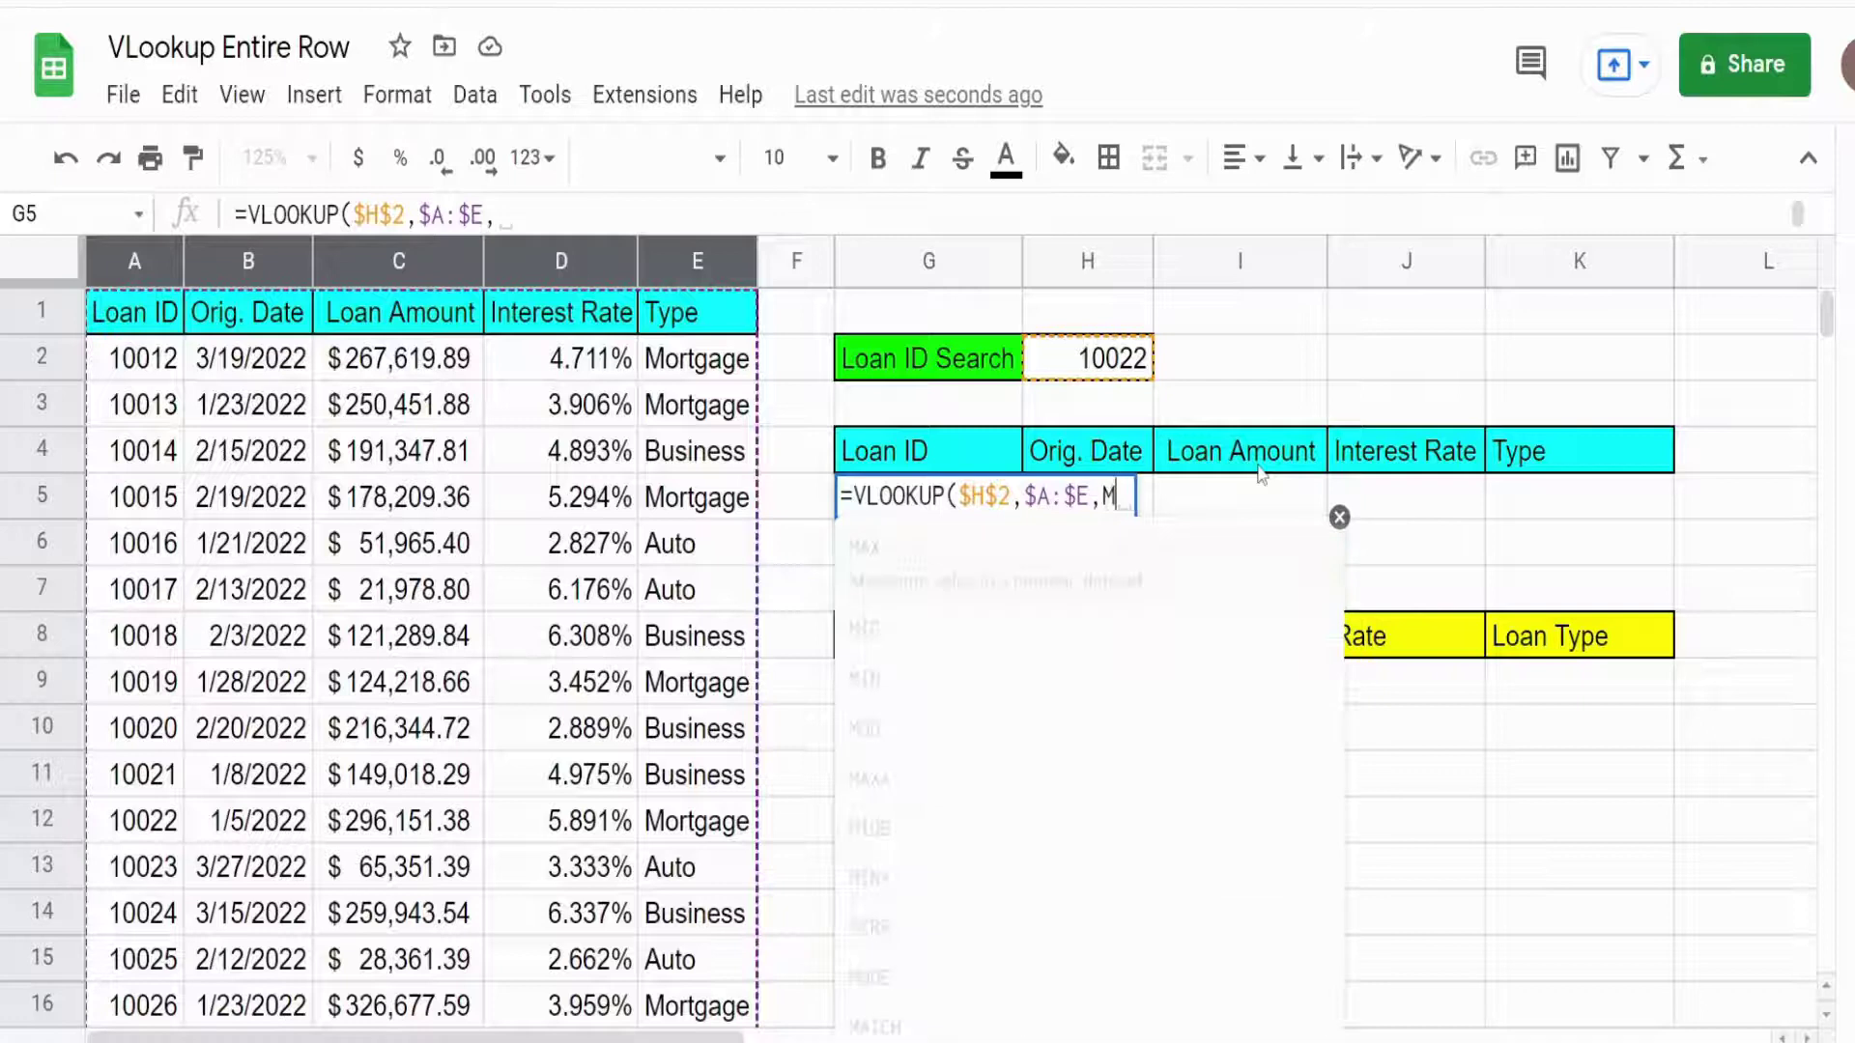
{"action": "type", "text": "atch("}
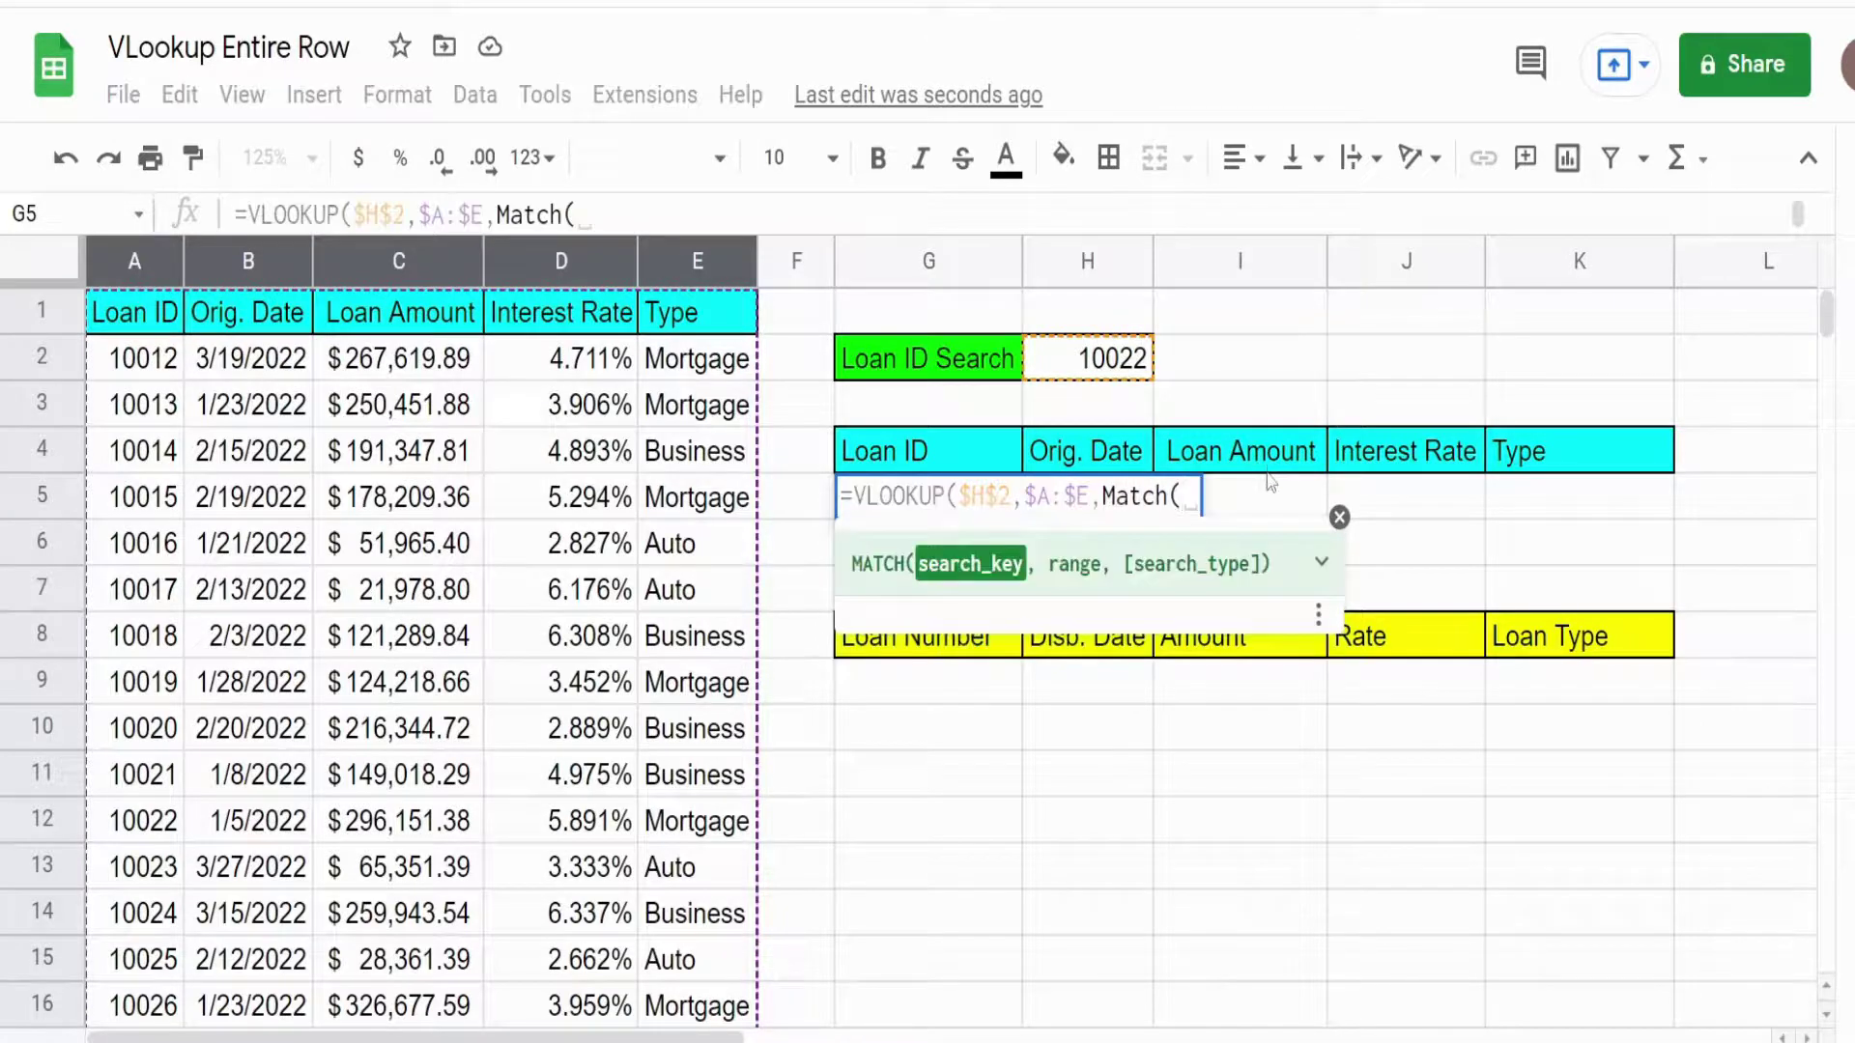
Complete G5 as =VLOOKUP($H$2,$A:$E,Match(G4,$A$1:$E$1,0),0), returning loan ID 10022.
{"action": "left_click", "coordinate": [933, 458]}
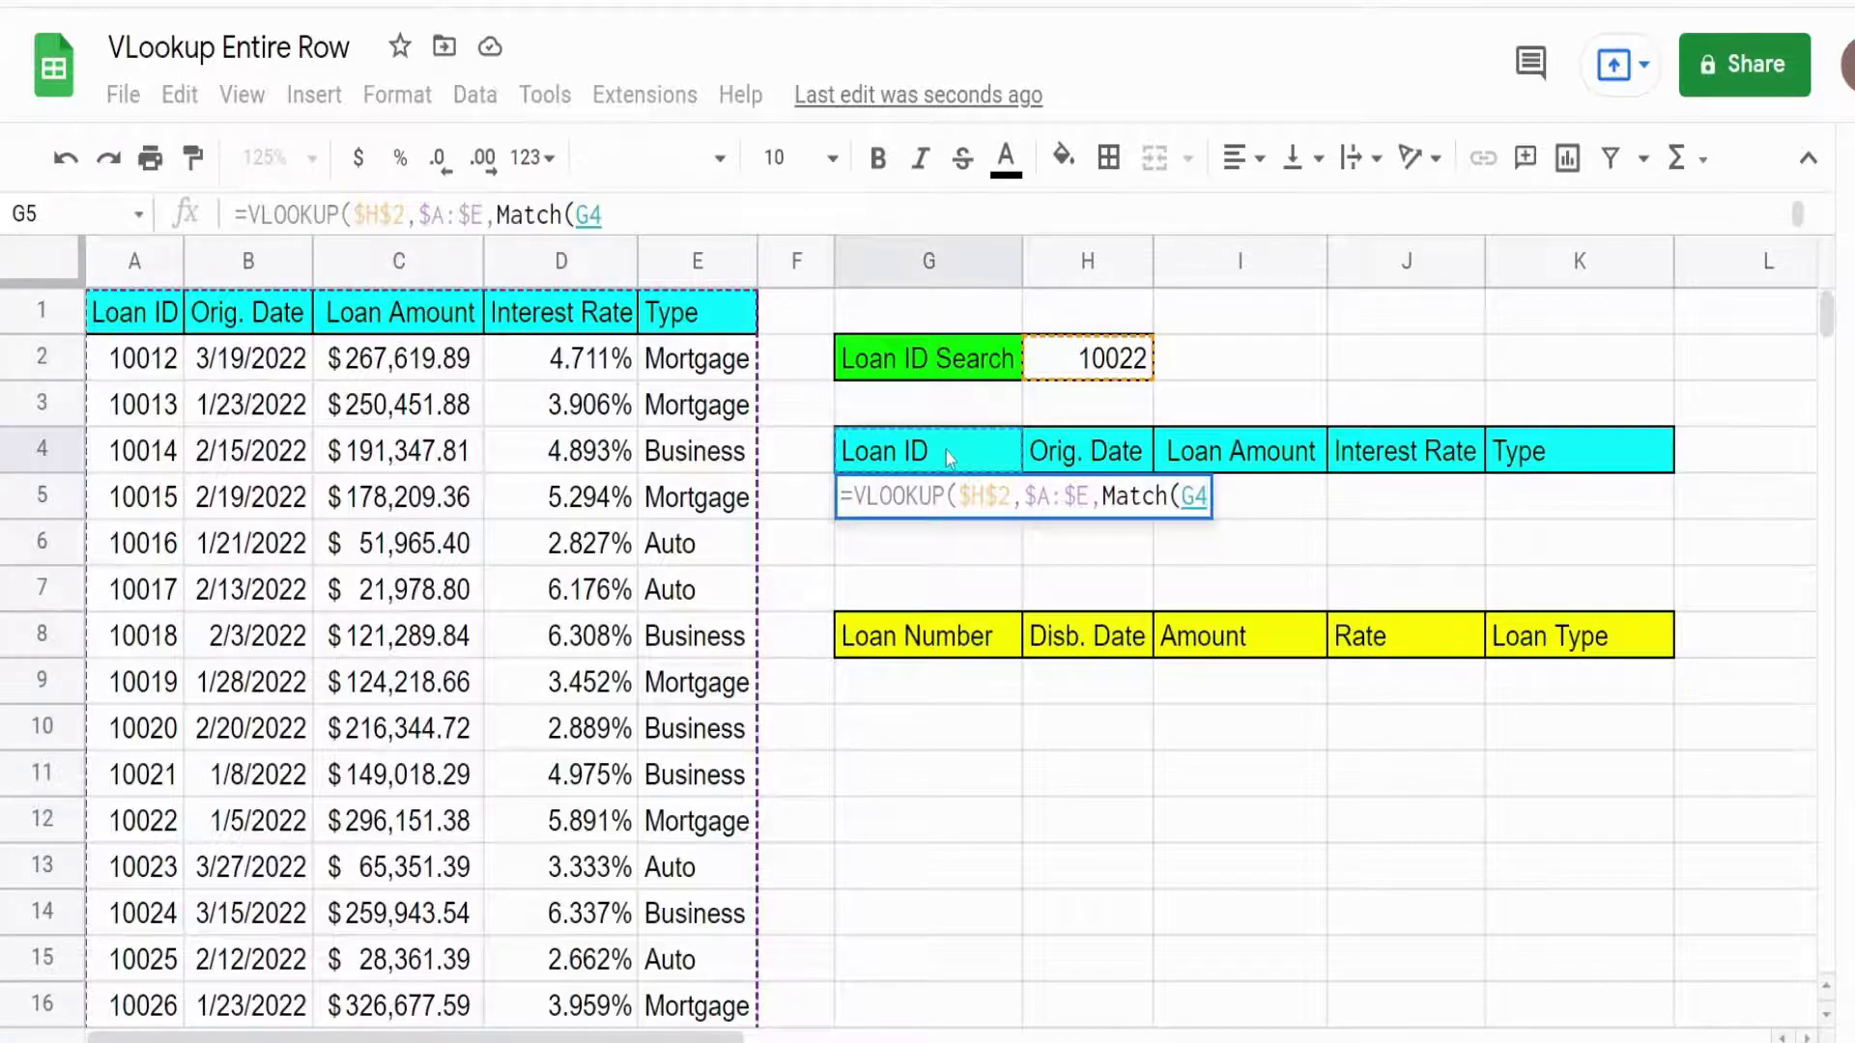
{"action": "type", "text": ","}
{"action": "left_click_drag", "start_coordinate": [145, 315], "coordinate": [654, 334]}
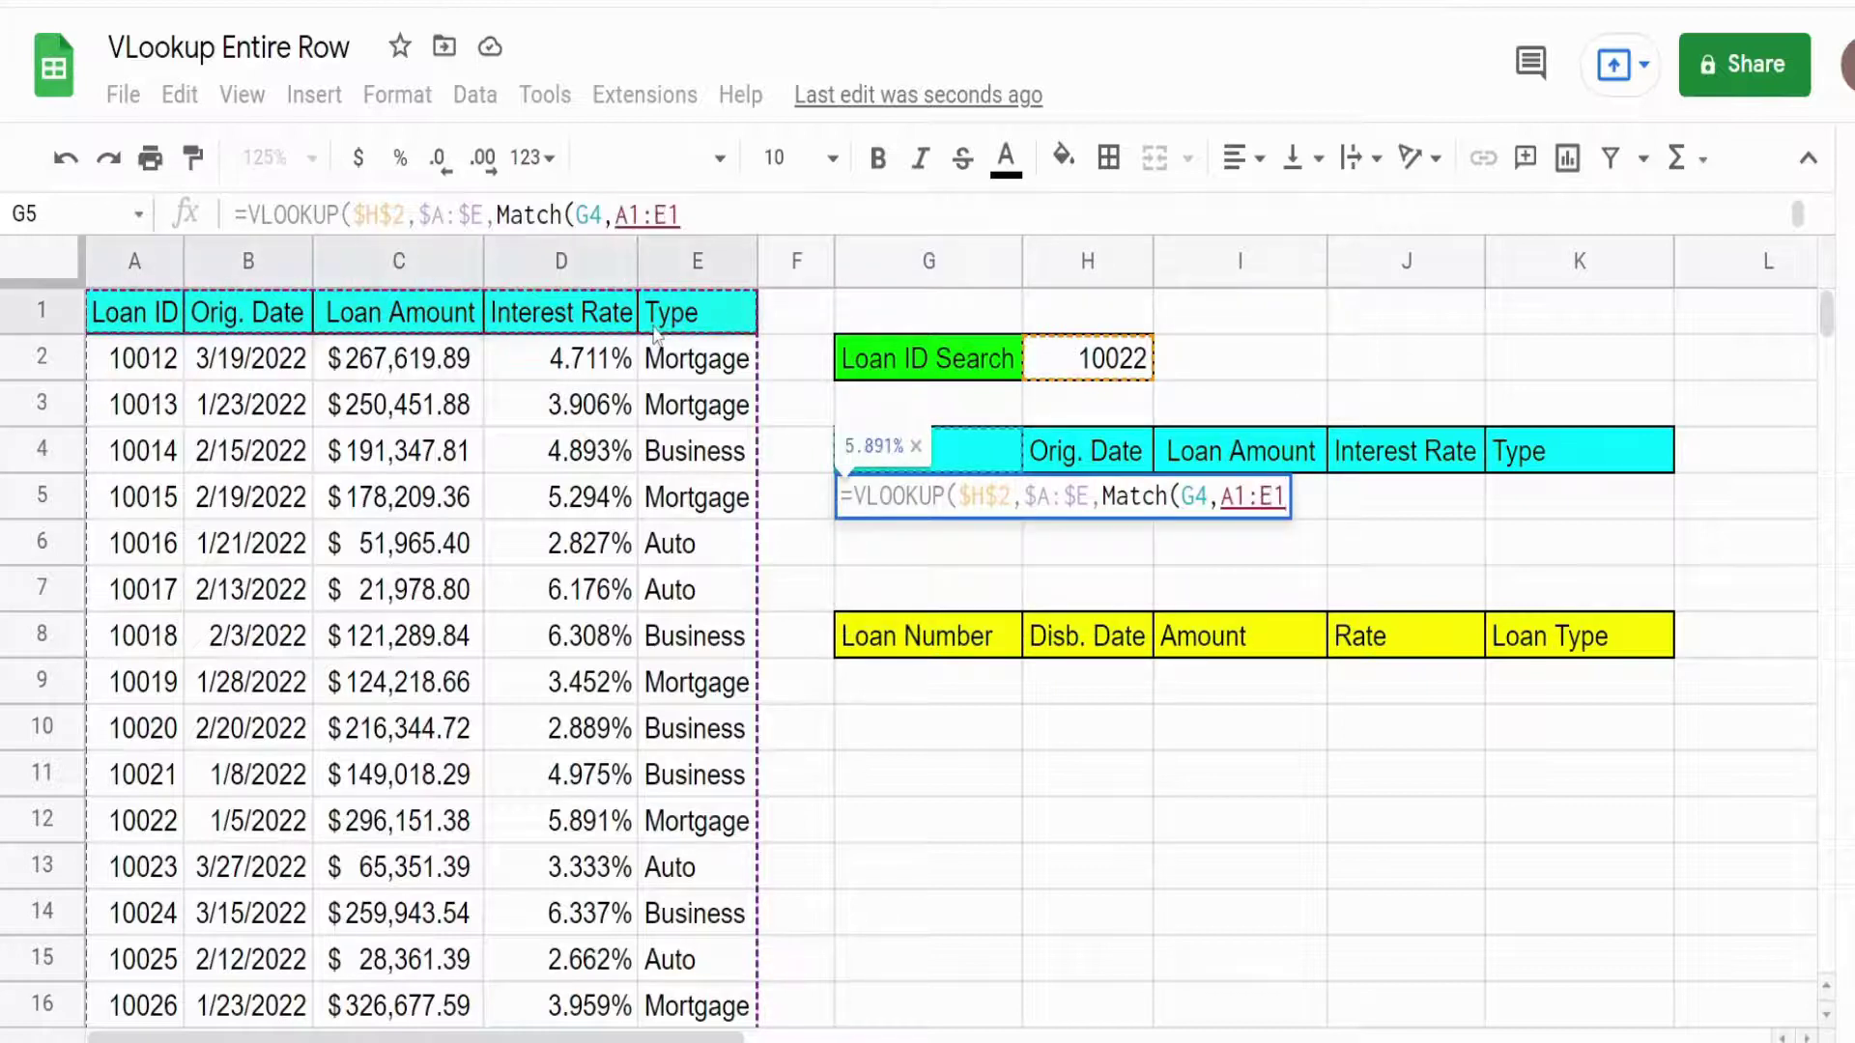
{"action": "key", "text": "F4"}
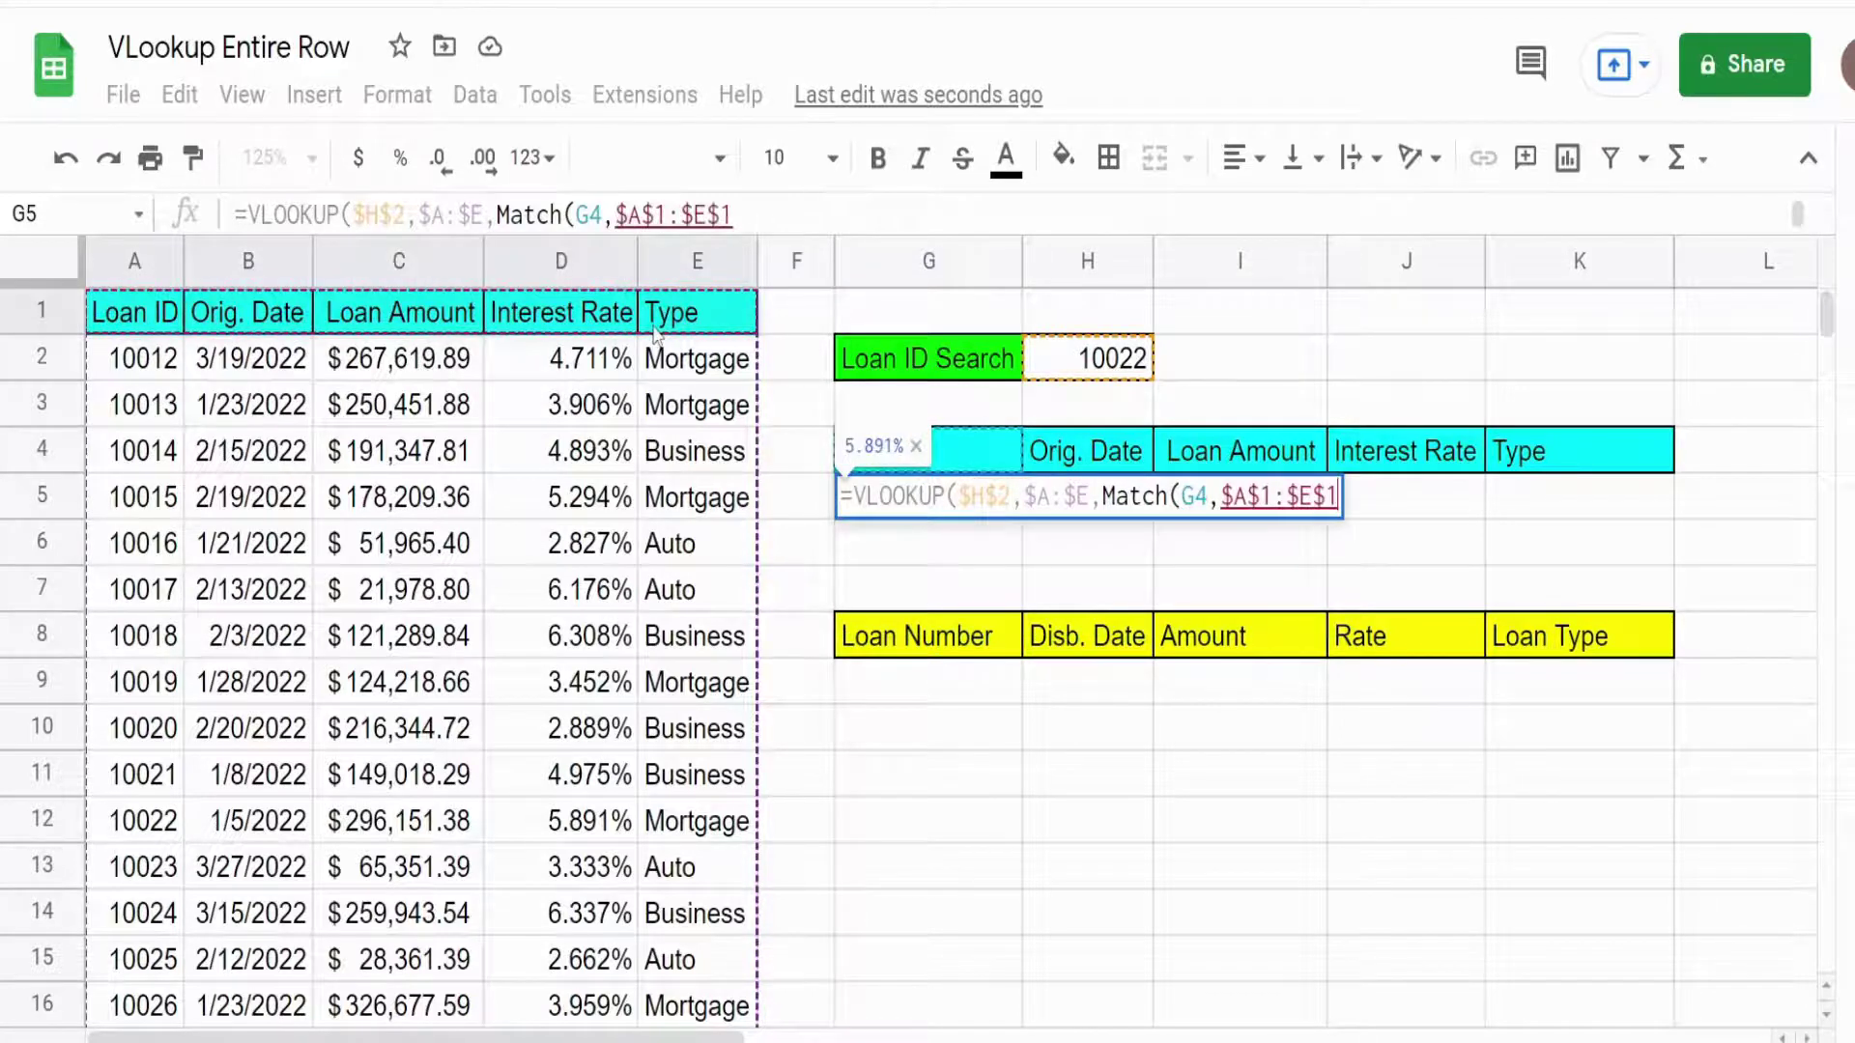
{"action": "type", "text": ","}
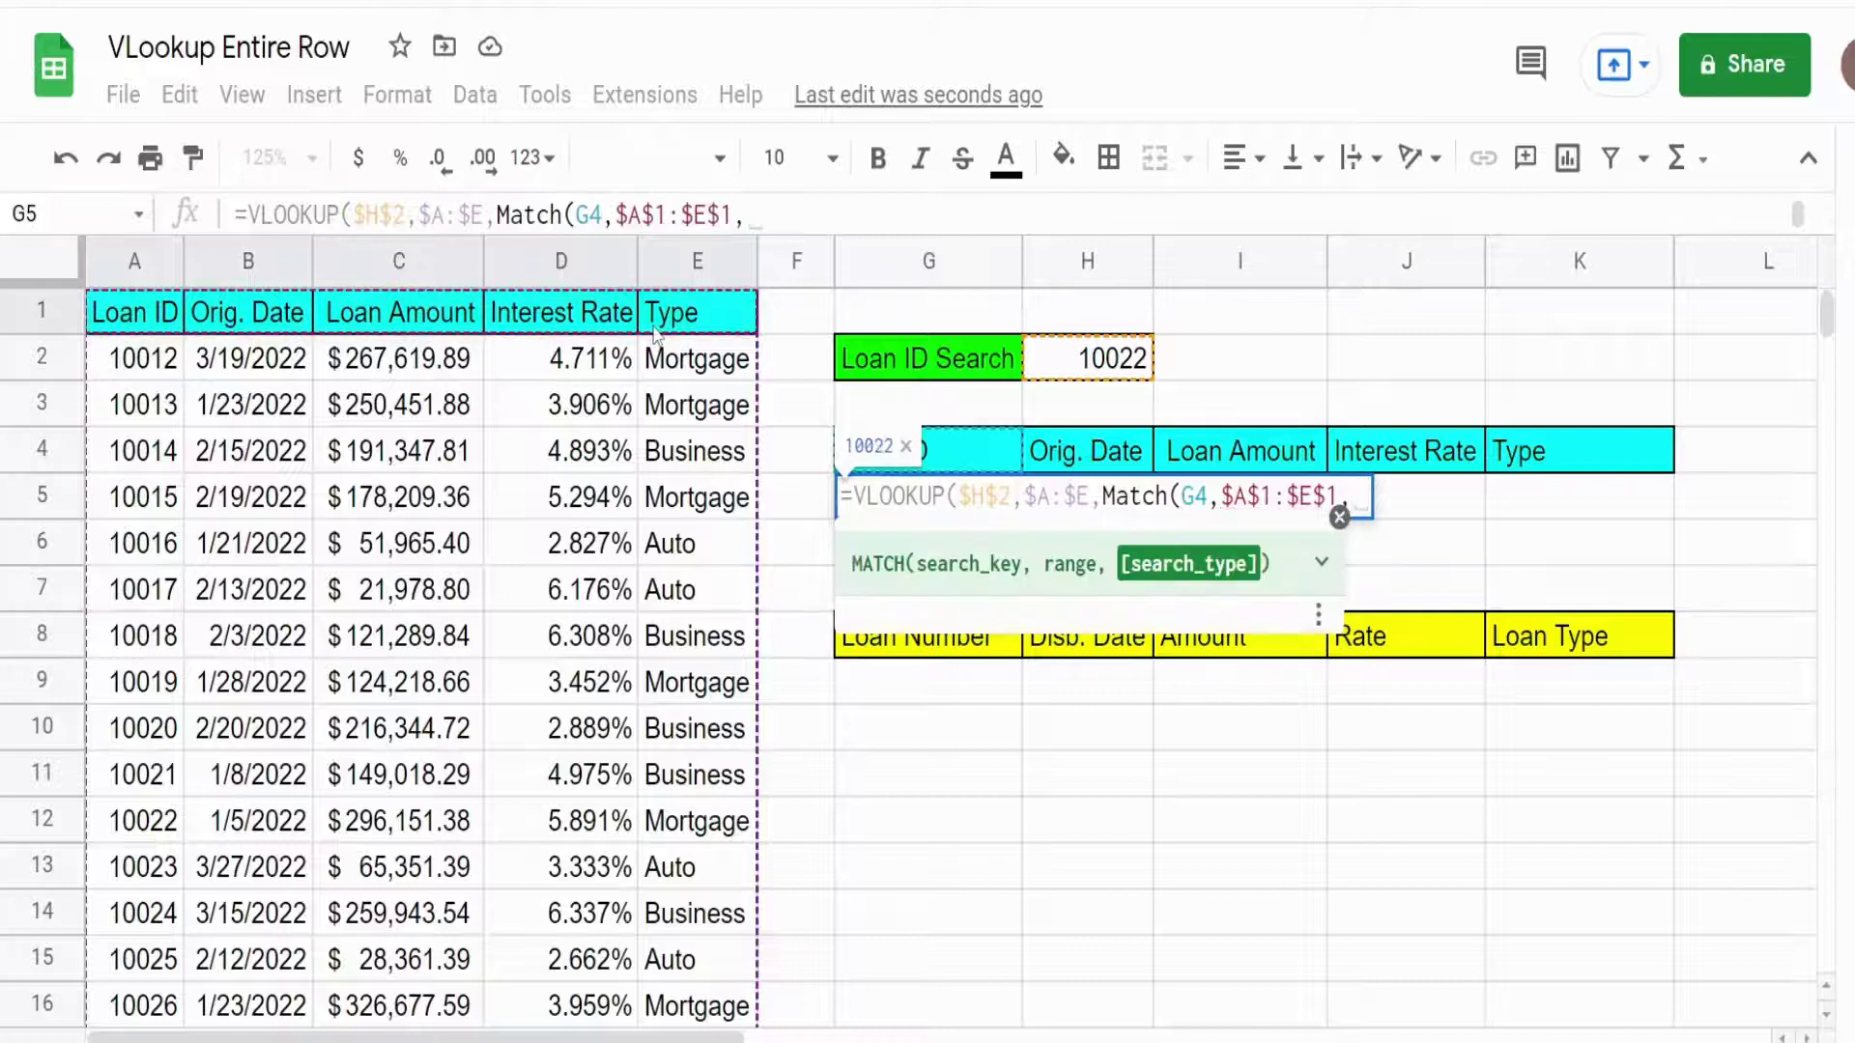
{"action": "type", "text": "0"}
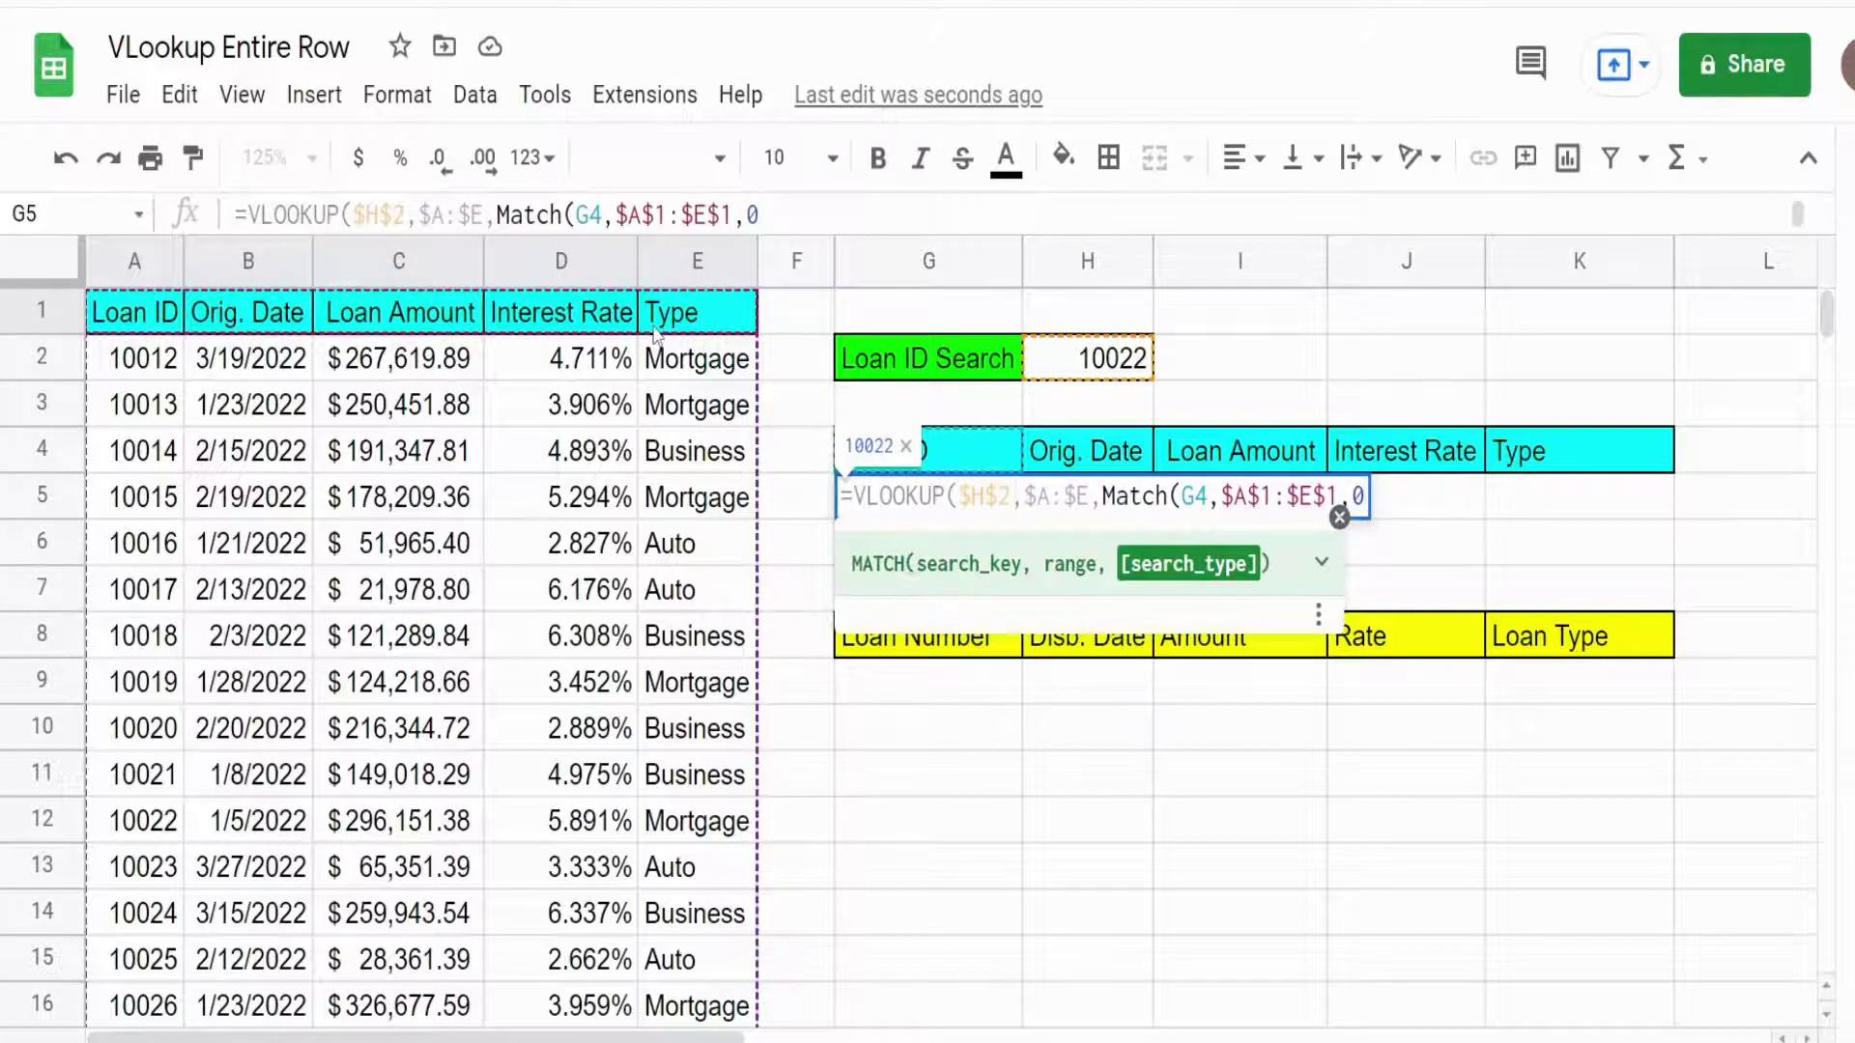
{"action": "type", "text": ")"}
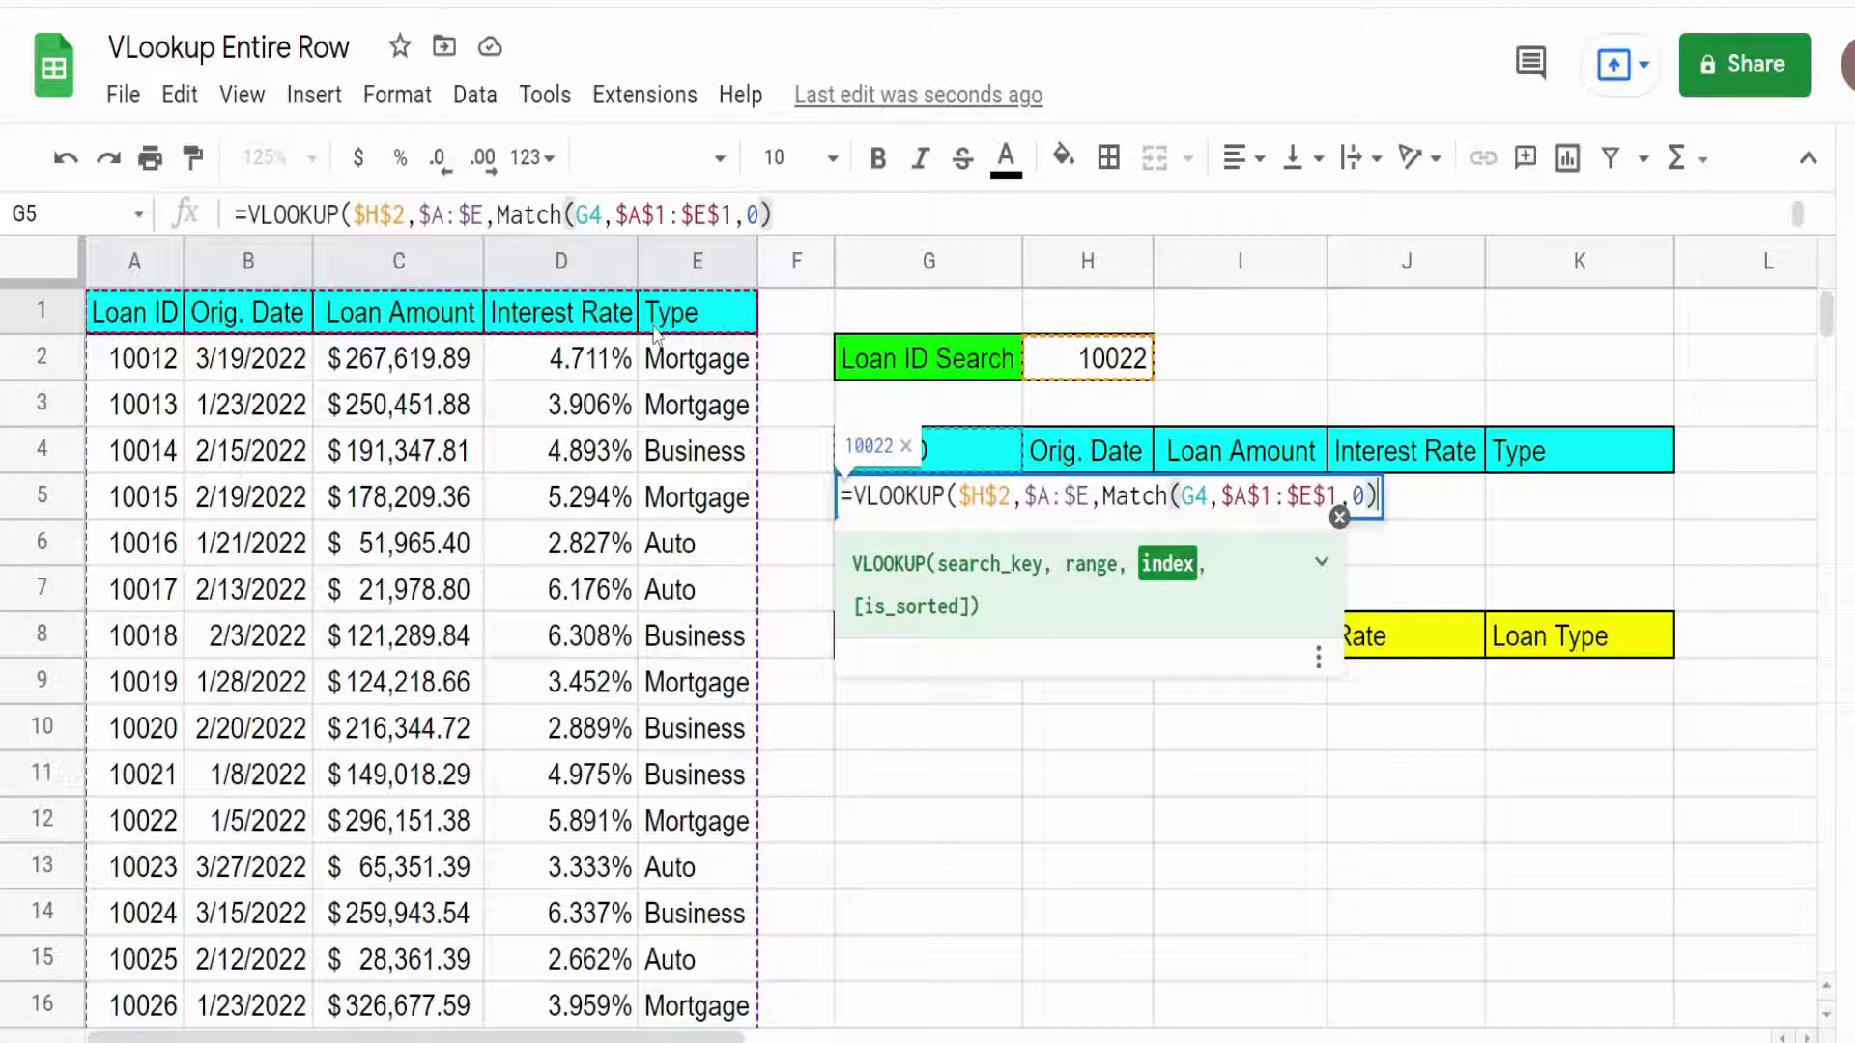
{"action": "type", "text": ","}
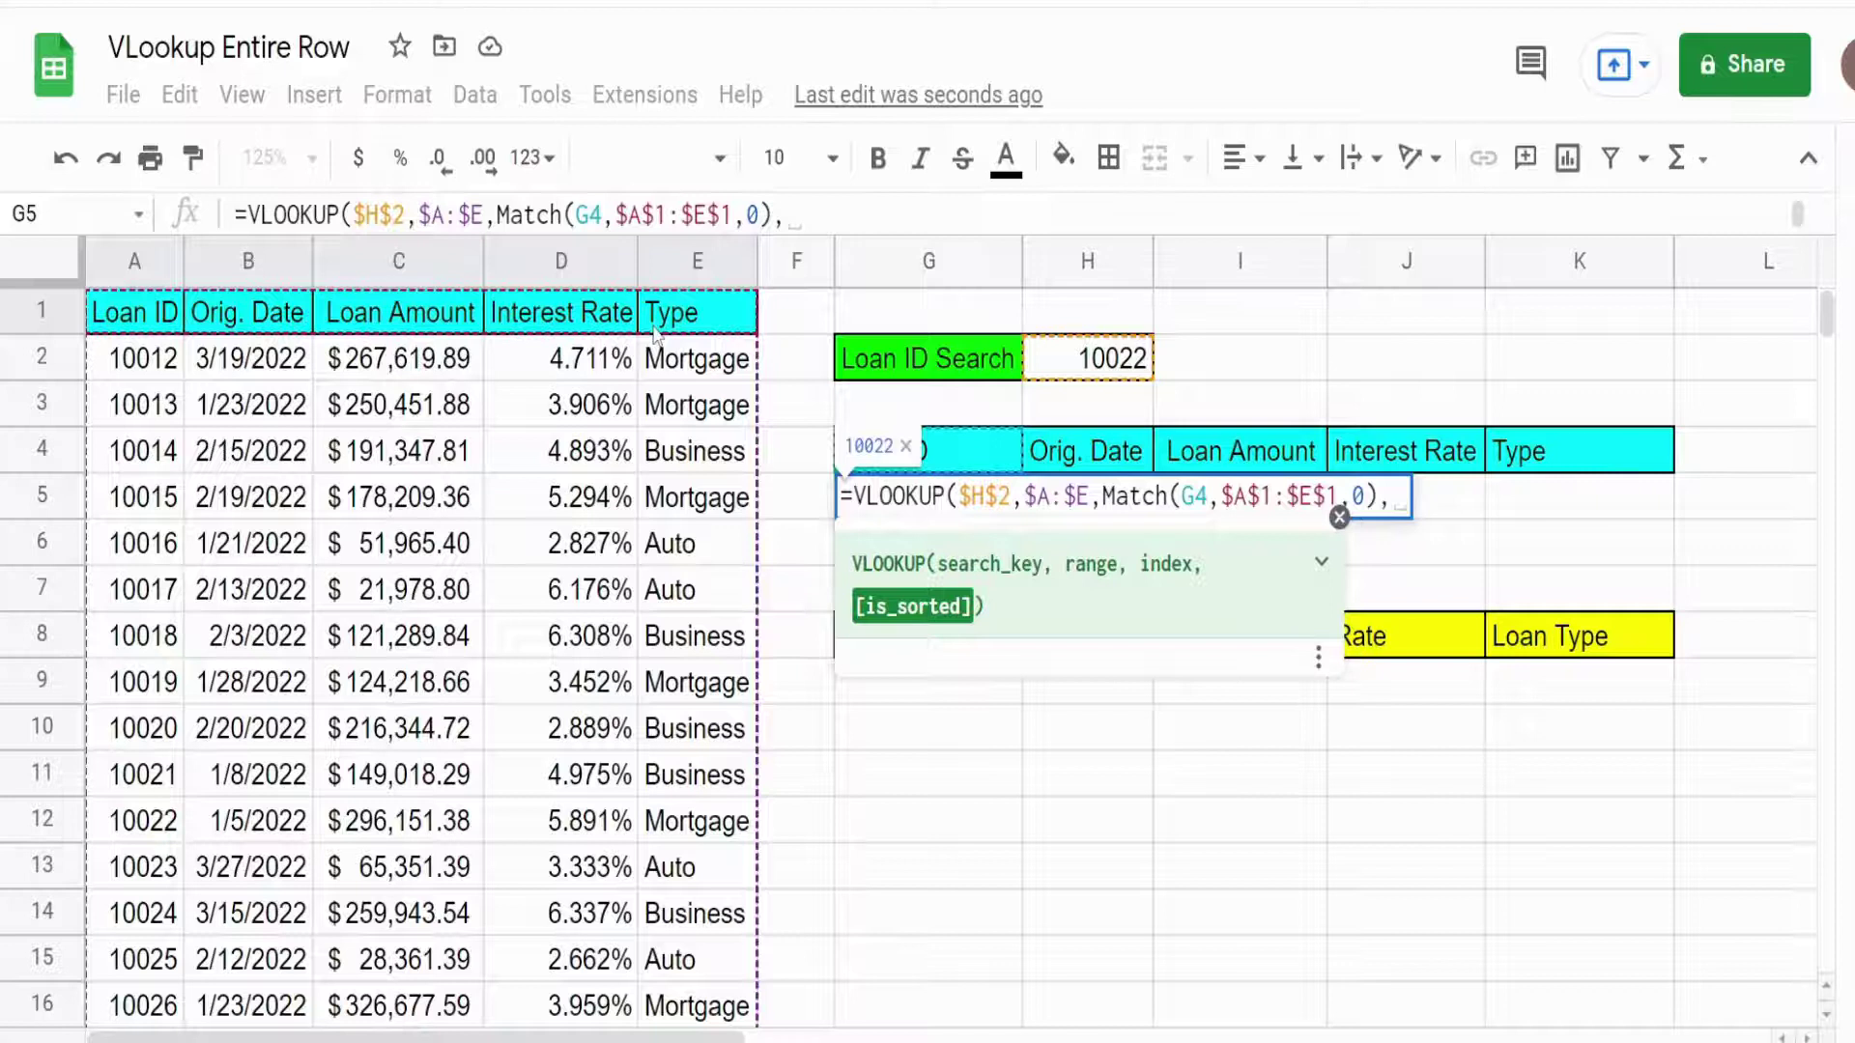
{"action": "type", "text": "0"}
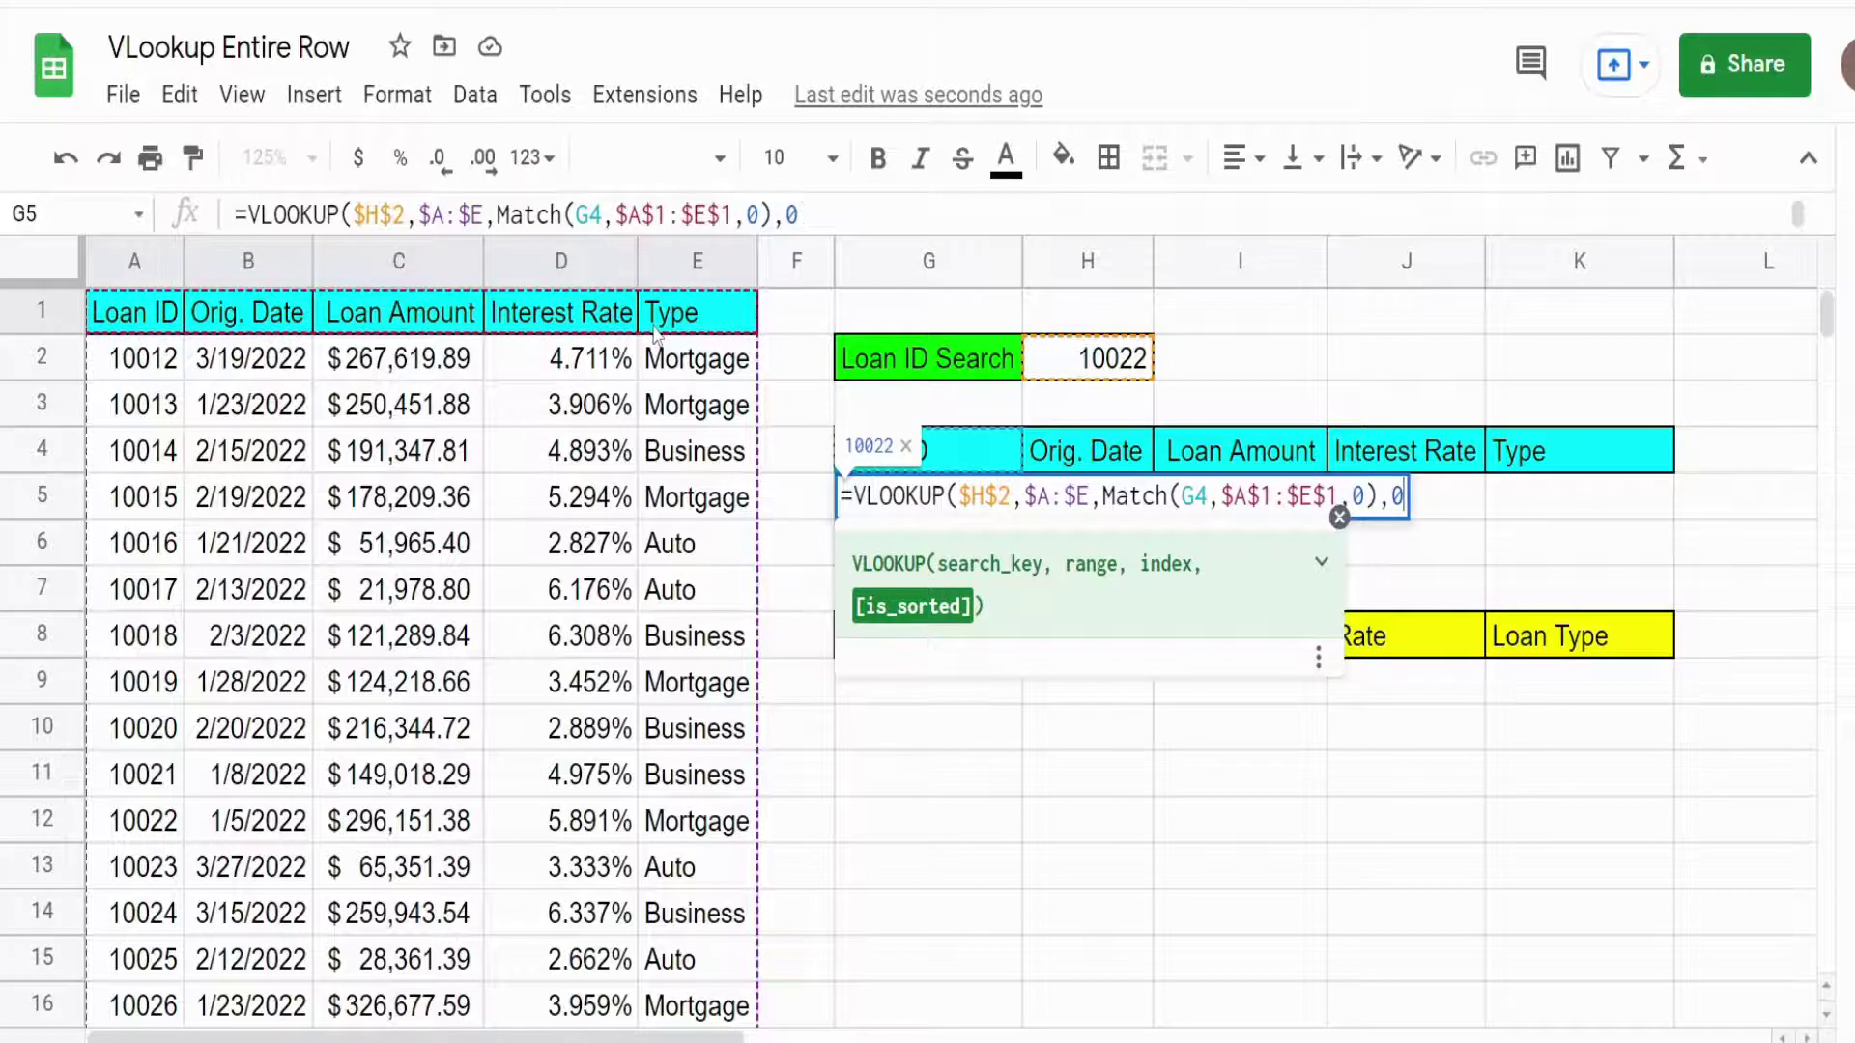
{"action": "type", "text": ")"}
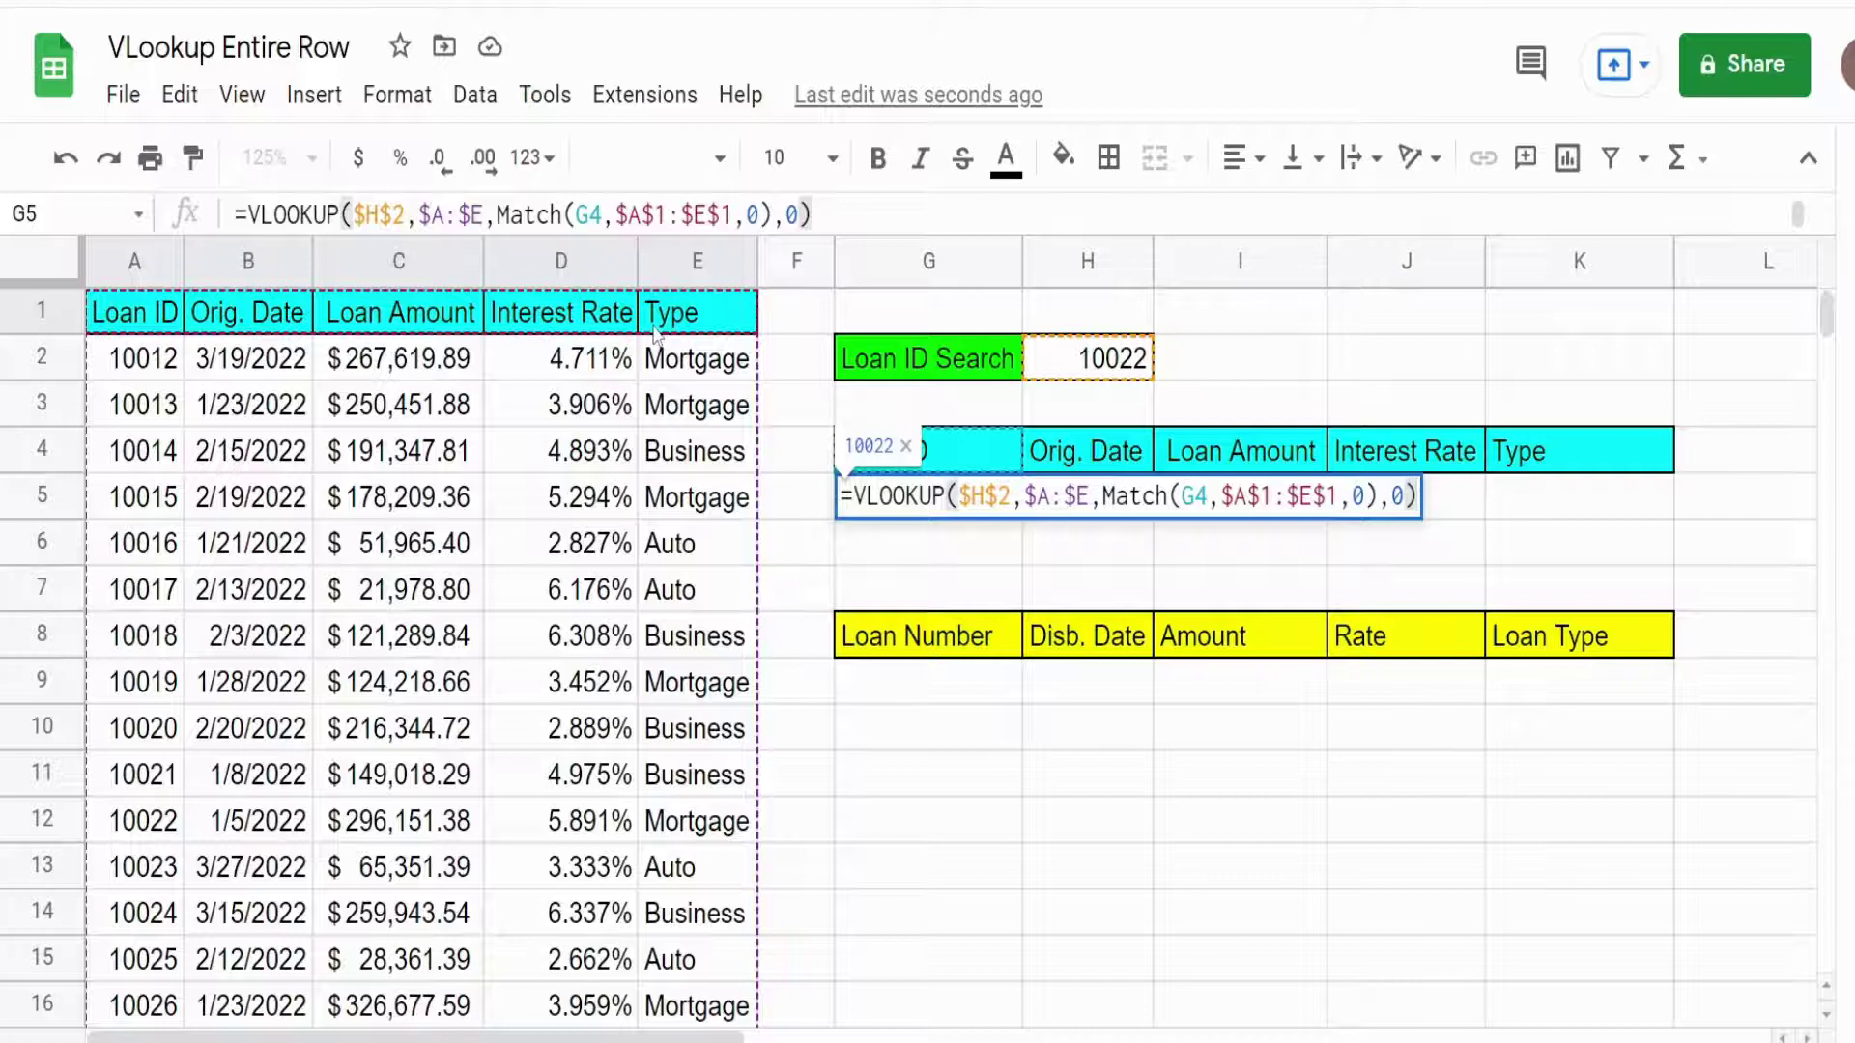
{"action": "key", "text": "Return"}
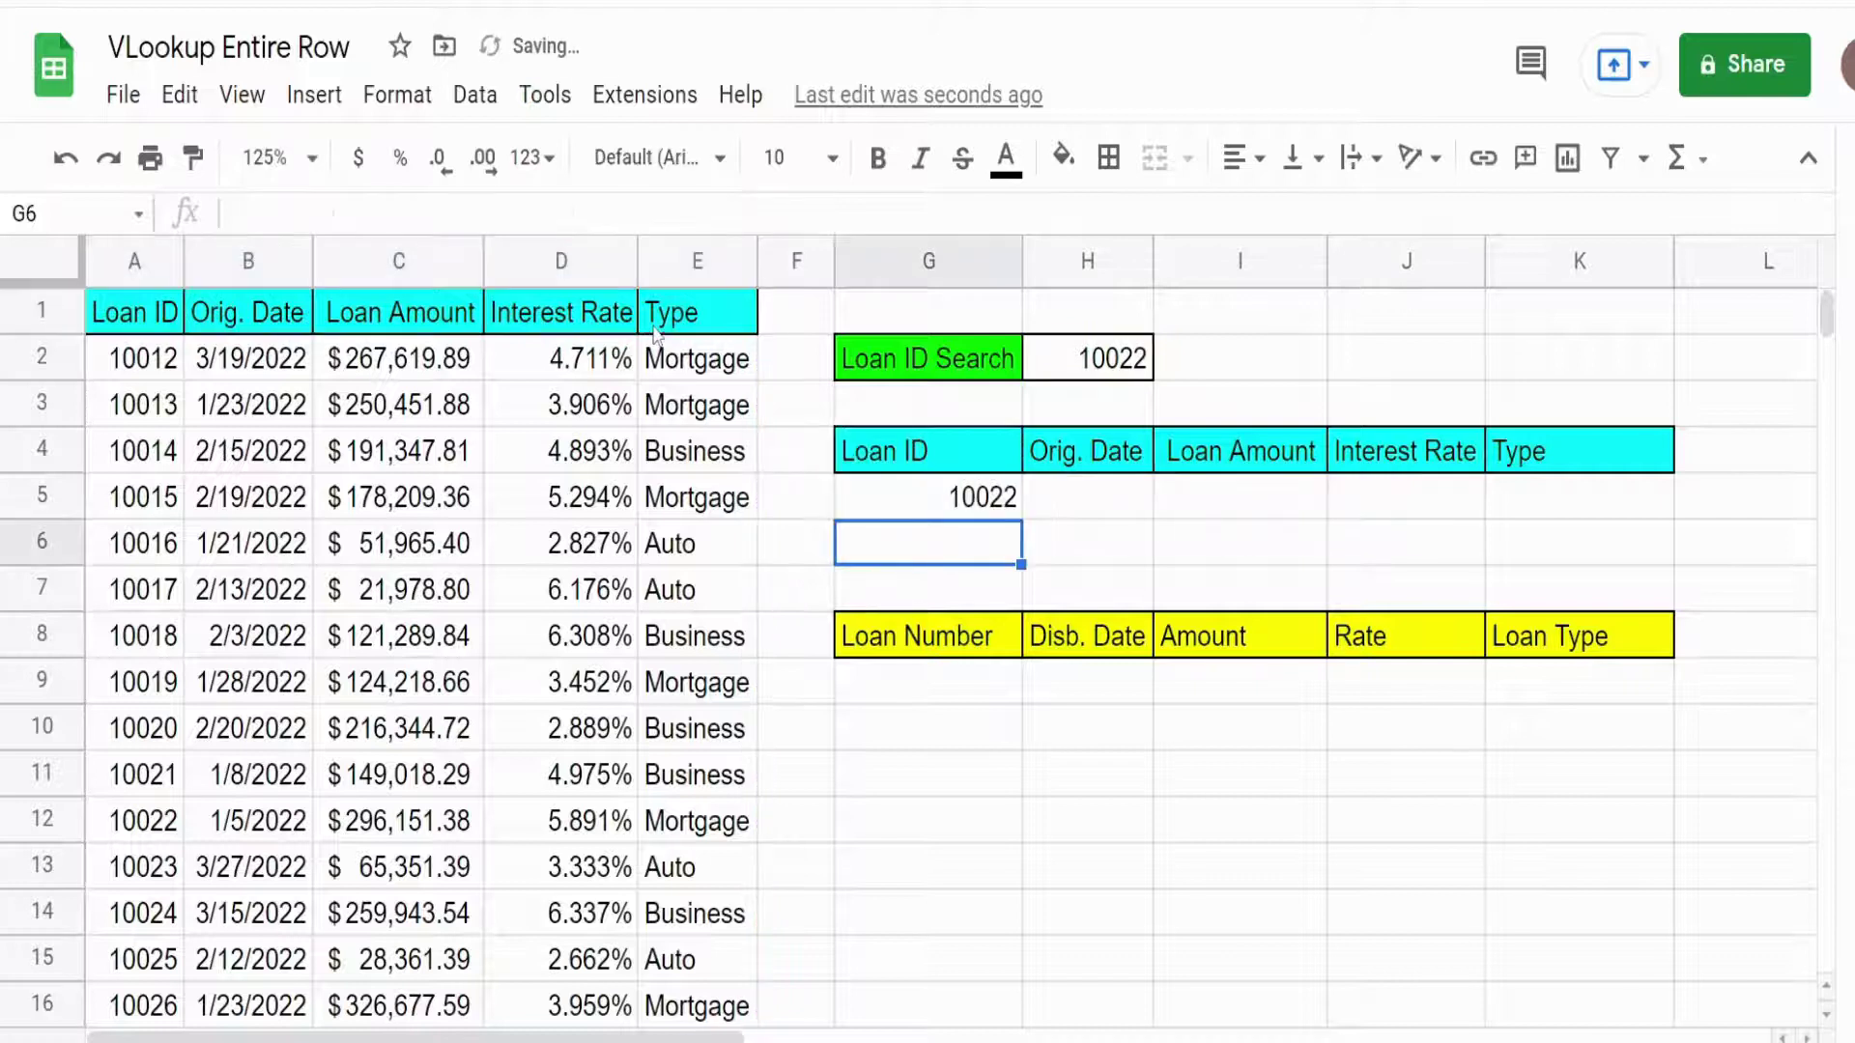
Copy G5's lookup across to K5, showing 1/5/2022, $296,151.38, 5.891% and Mortgage.
{"action": "left_click", "coordinate": [990, 507]}
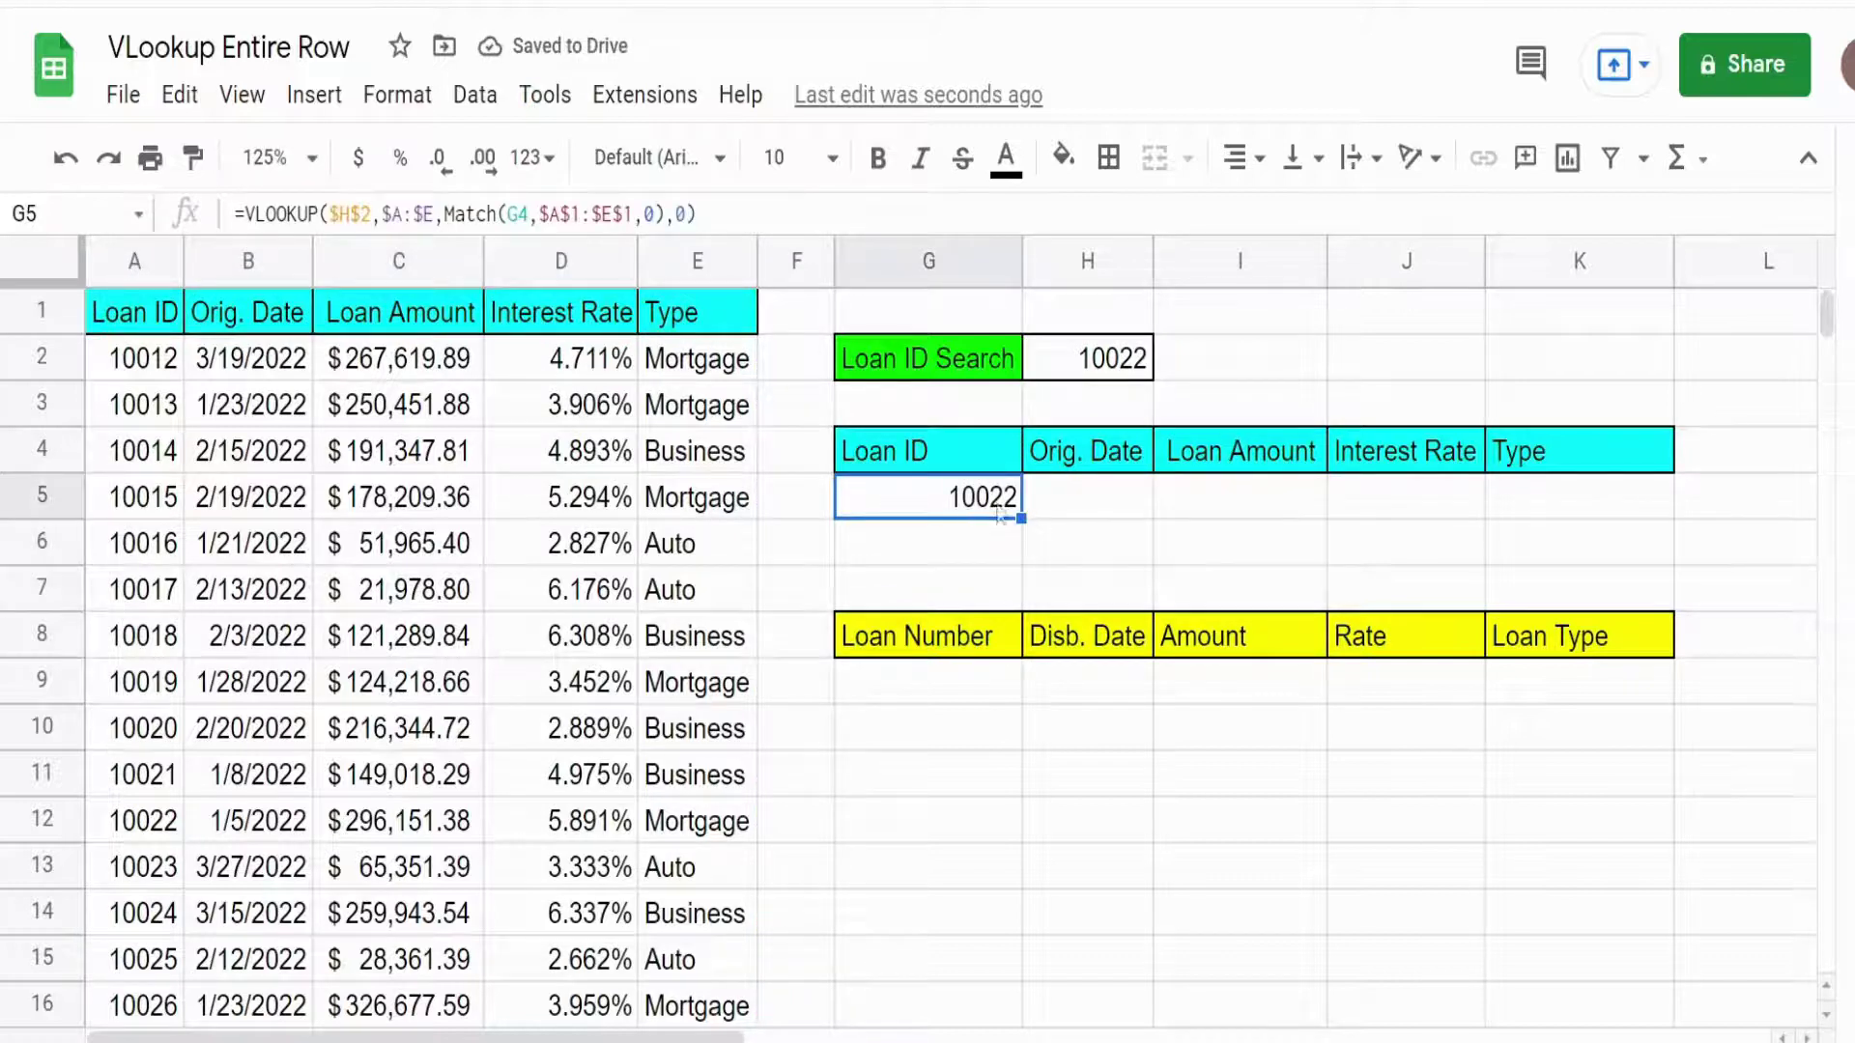
{"action": "left_click", "coordinate": [1116, 359]}
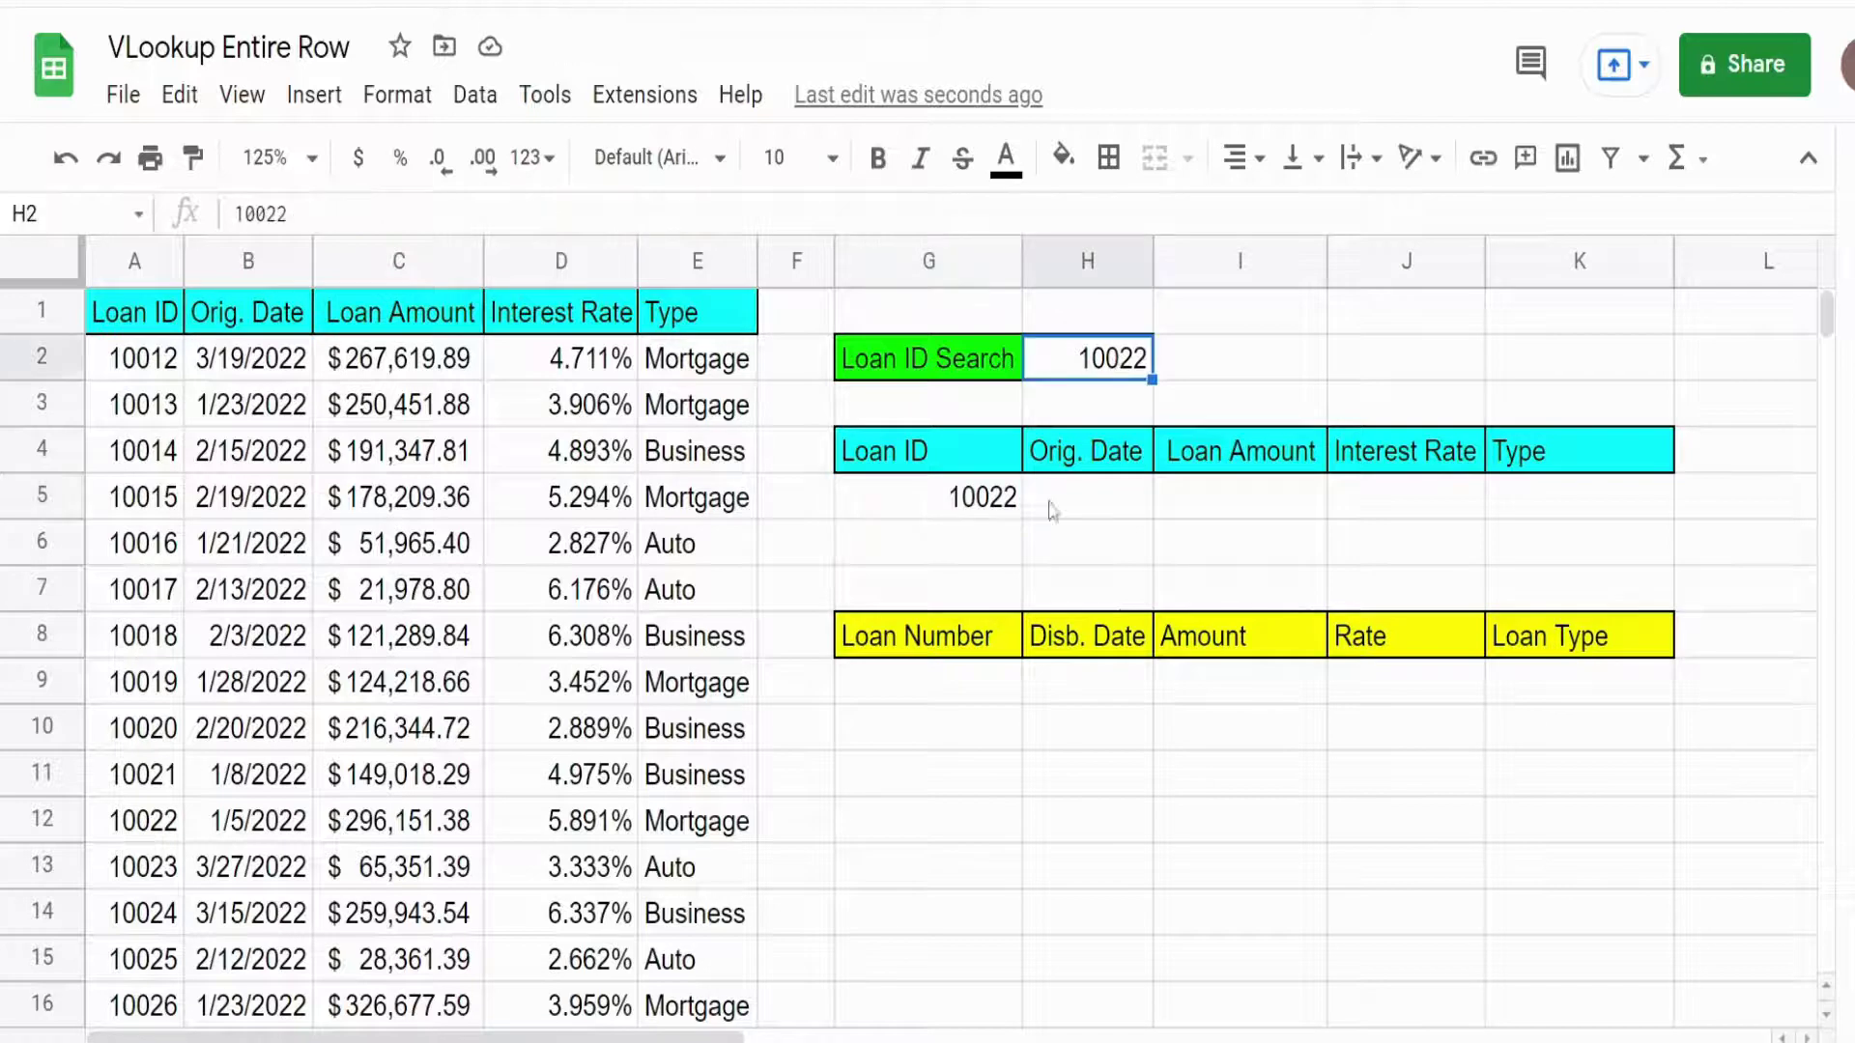
{"action": "left_click", "coordinate": [1014, 507]}
{"action": "left_click_drag", "start_coordinate": [1020, 522], "coordinate": [1636, 525]}
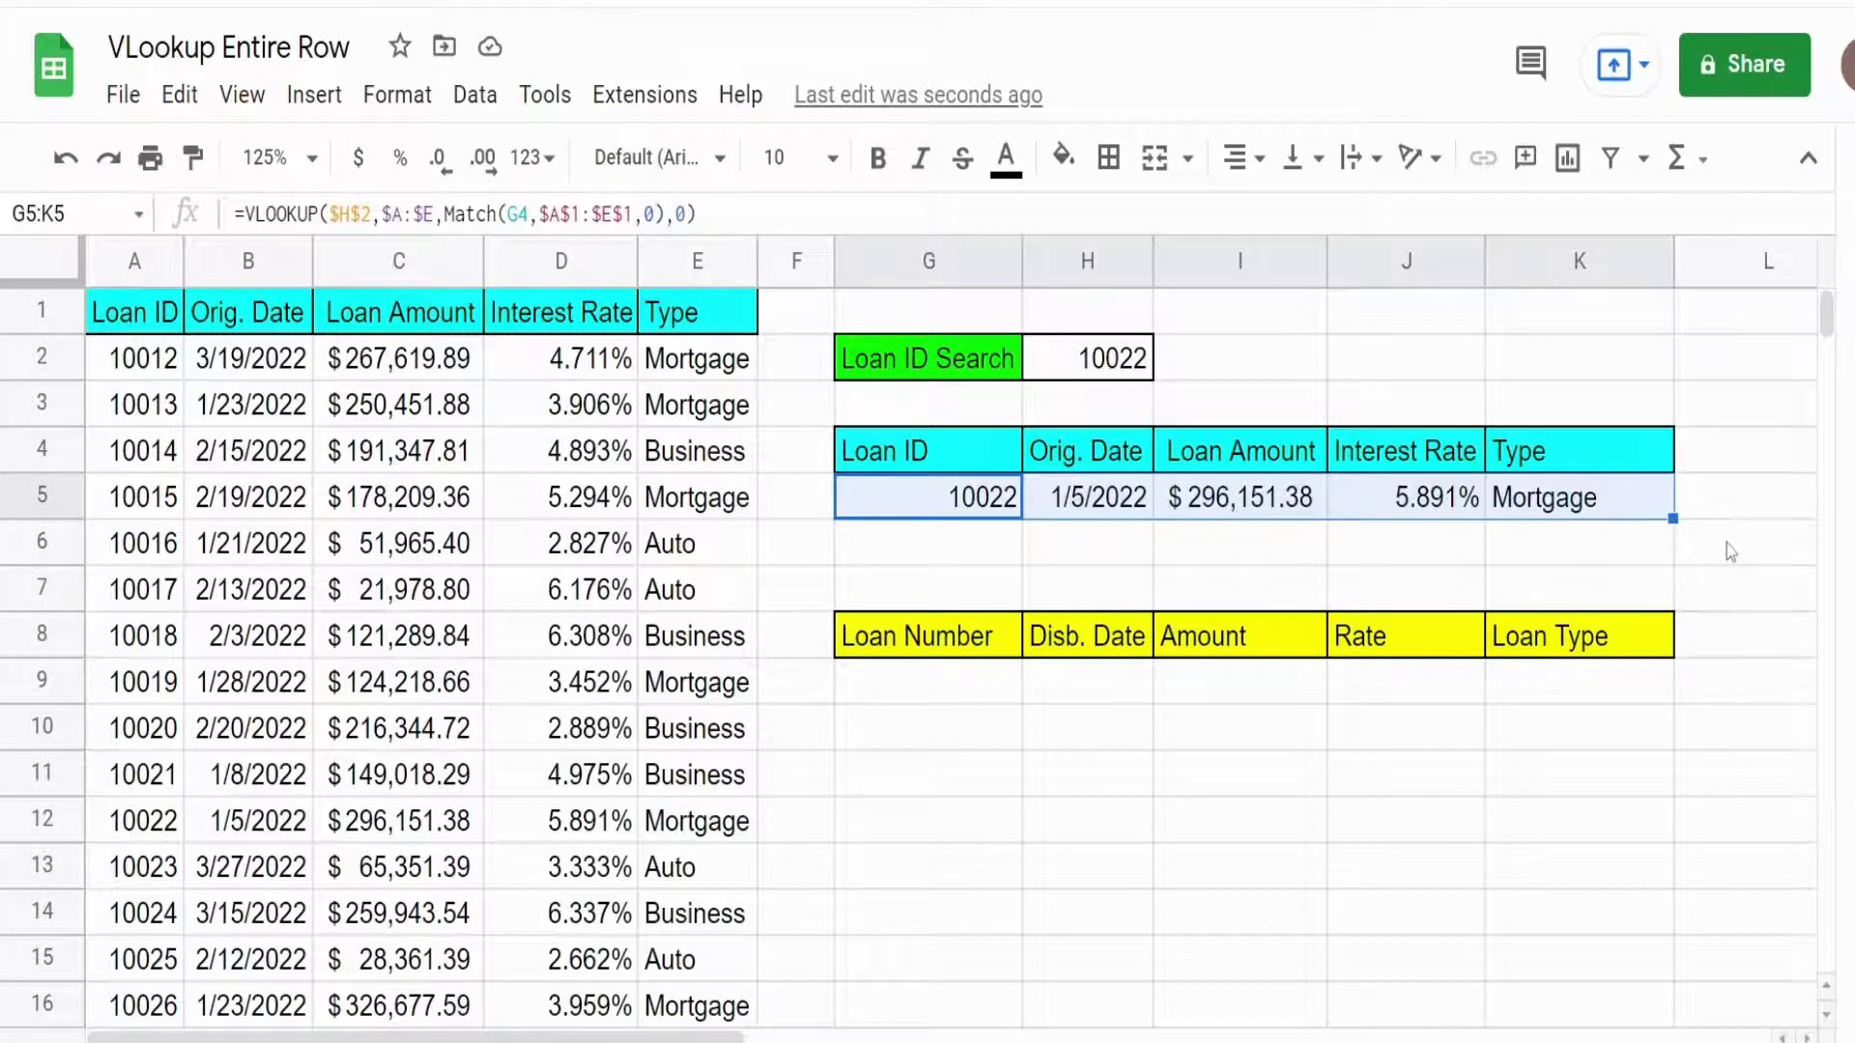
{"action": "left_click", "coordinate": [972, 698]}
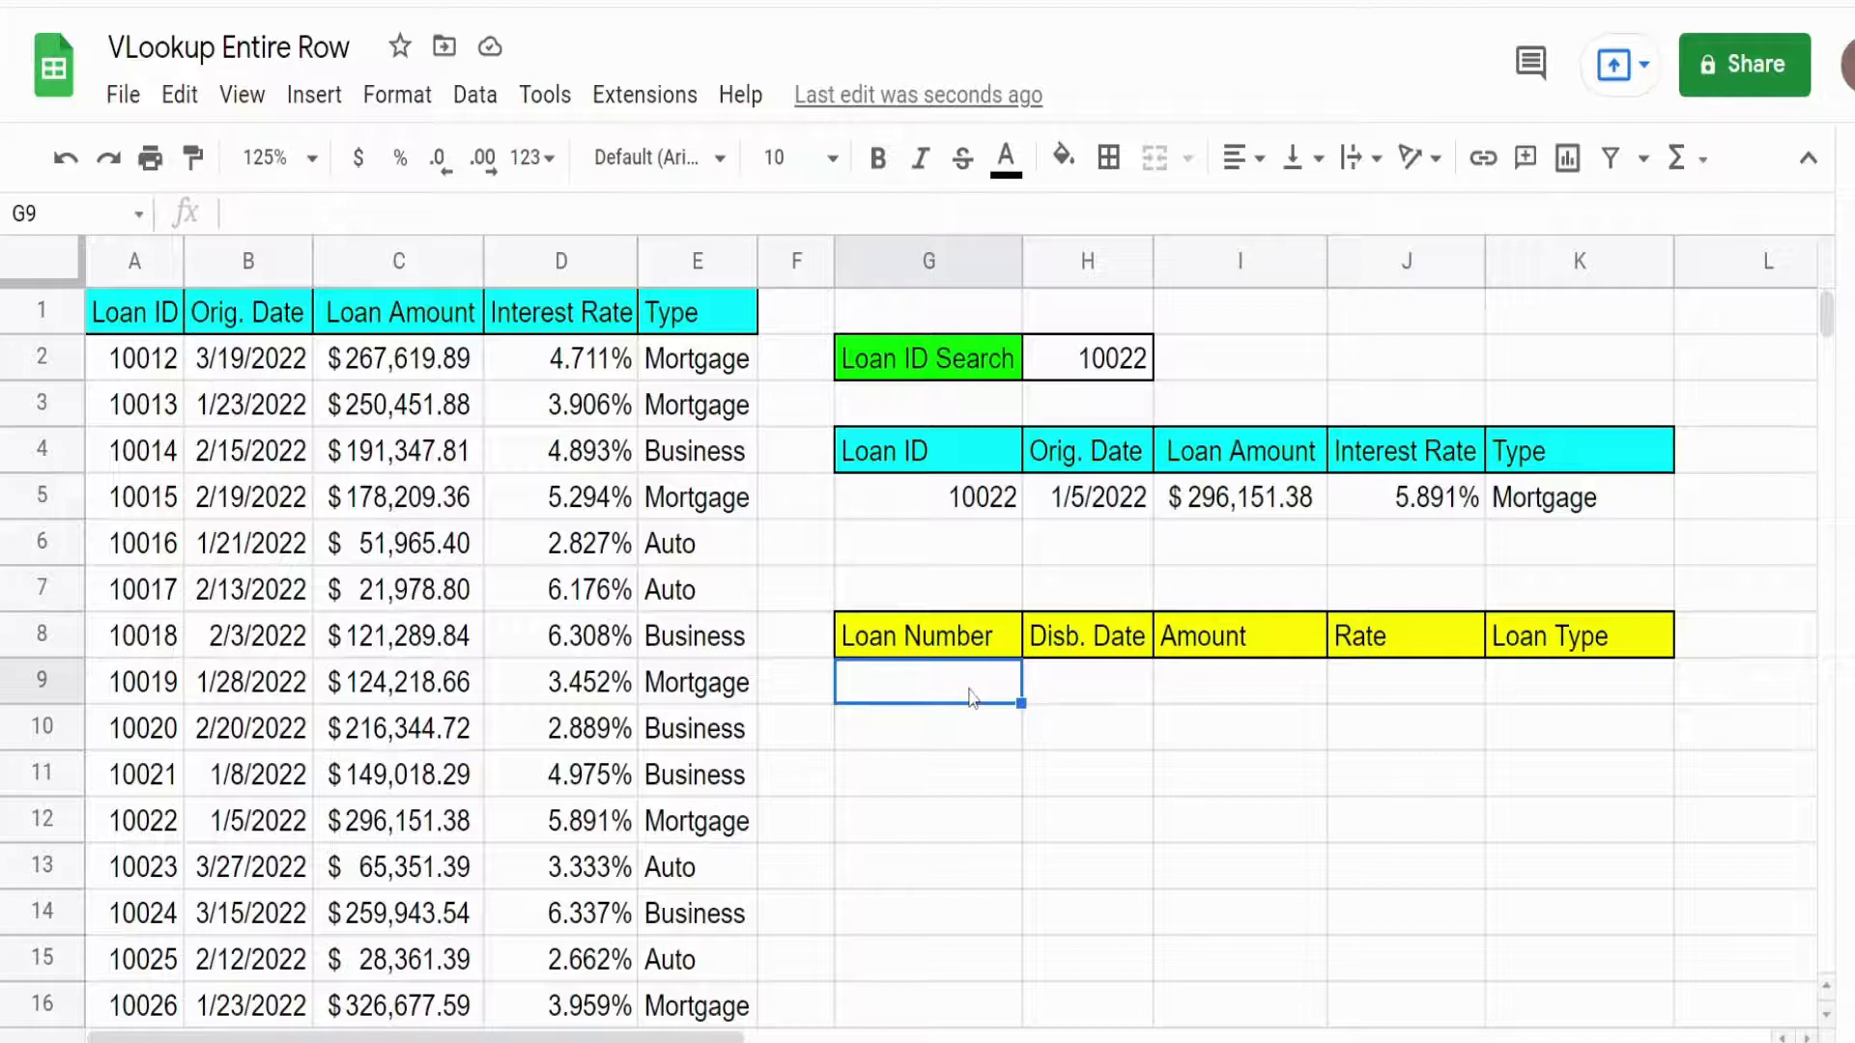
{"action": "left_click_drag", "start_coordinate": [973, 637], "coordinate": [1550, 643]}
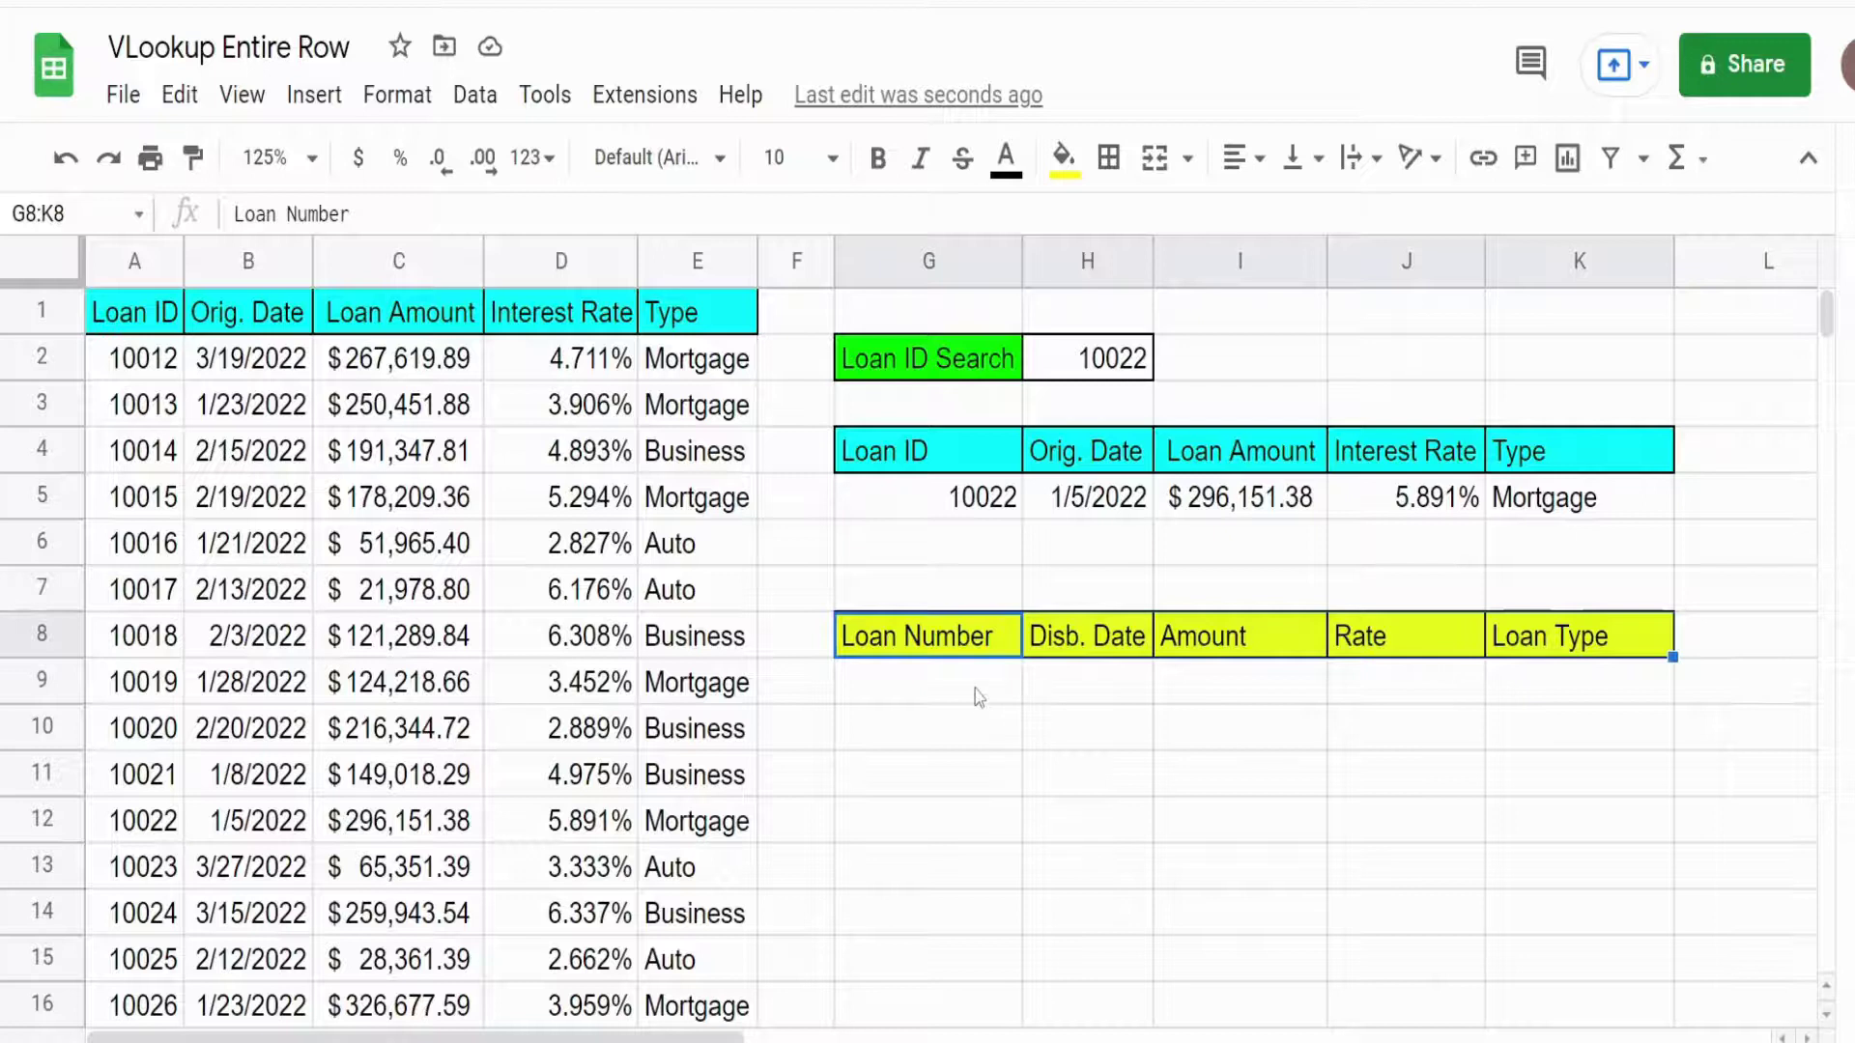
Enter the test formula =COLUMN()-6 in G11, which returns 1.
{"action": "left_click", "coordinate": [961, 779]}
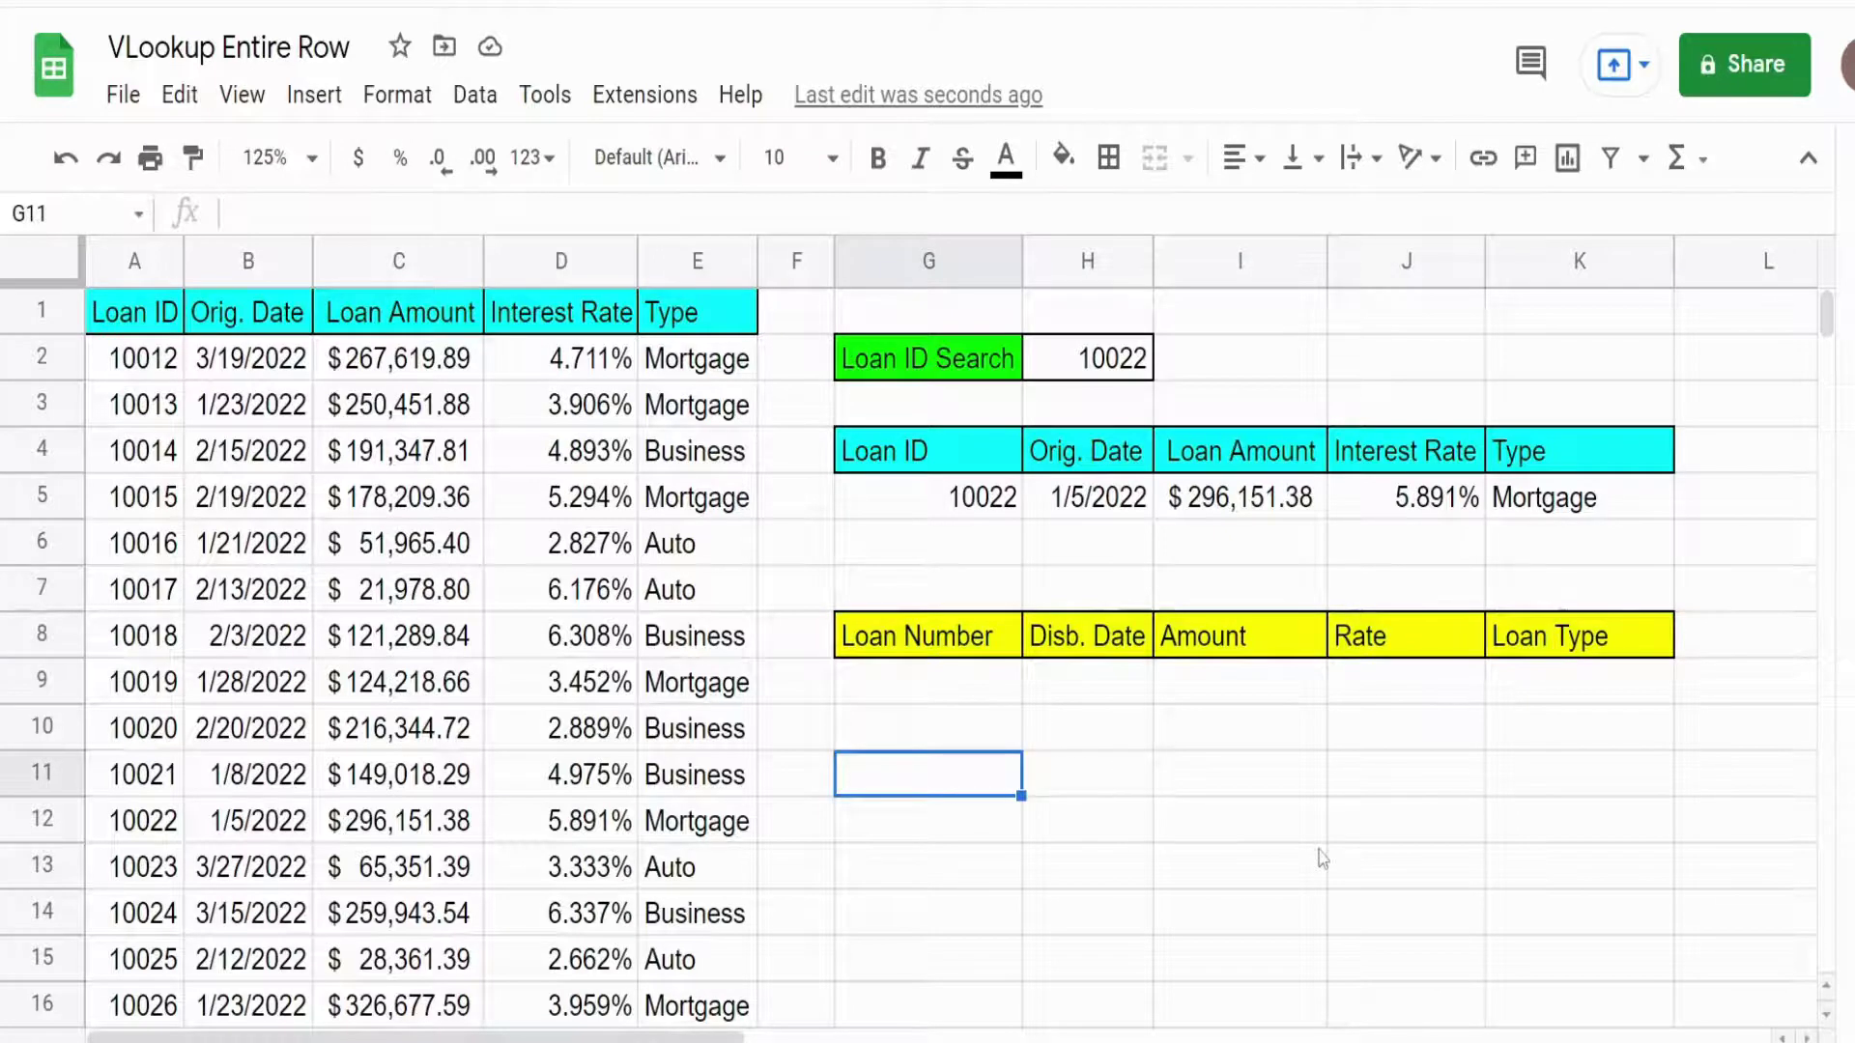
{"action": "type", "text": "=Colu"}
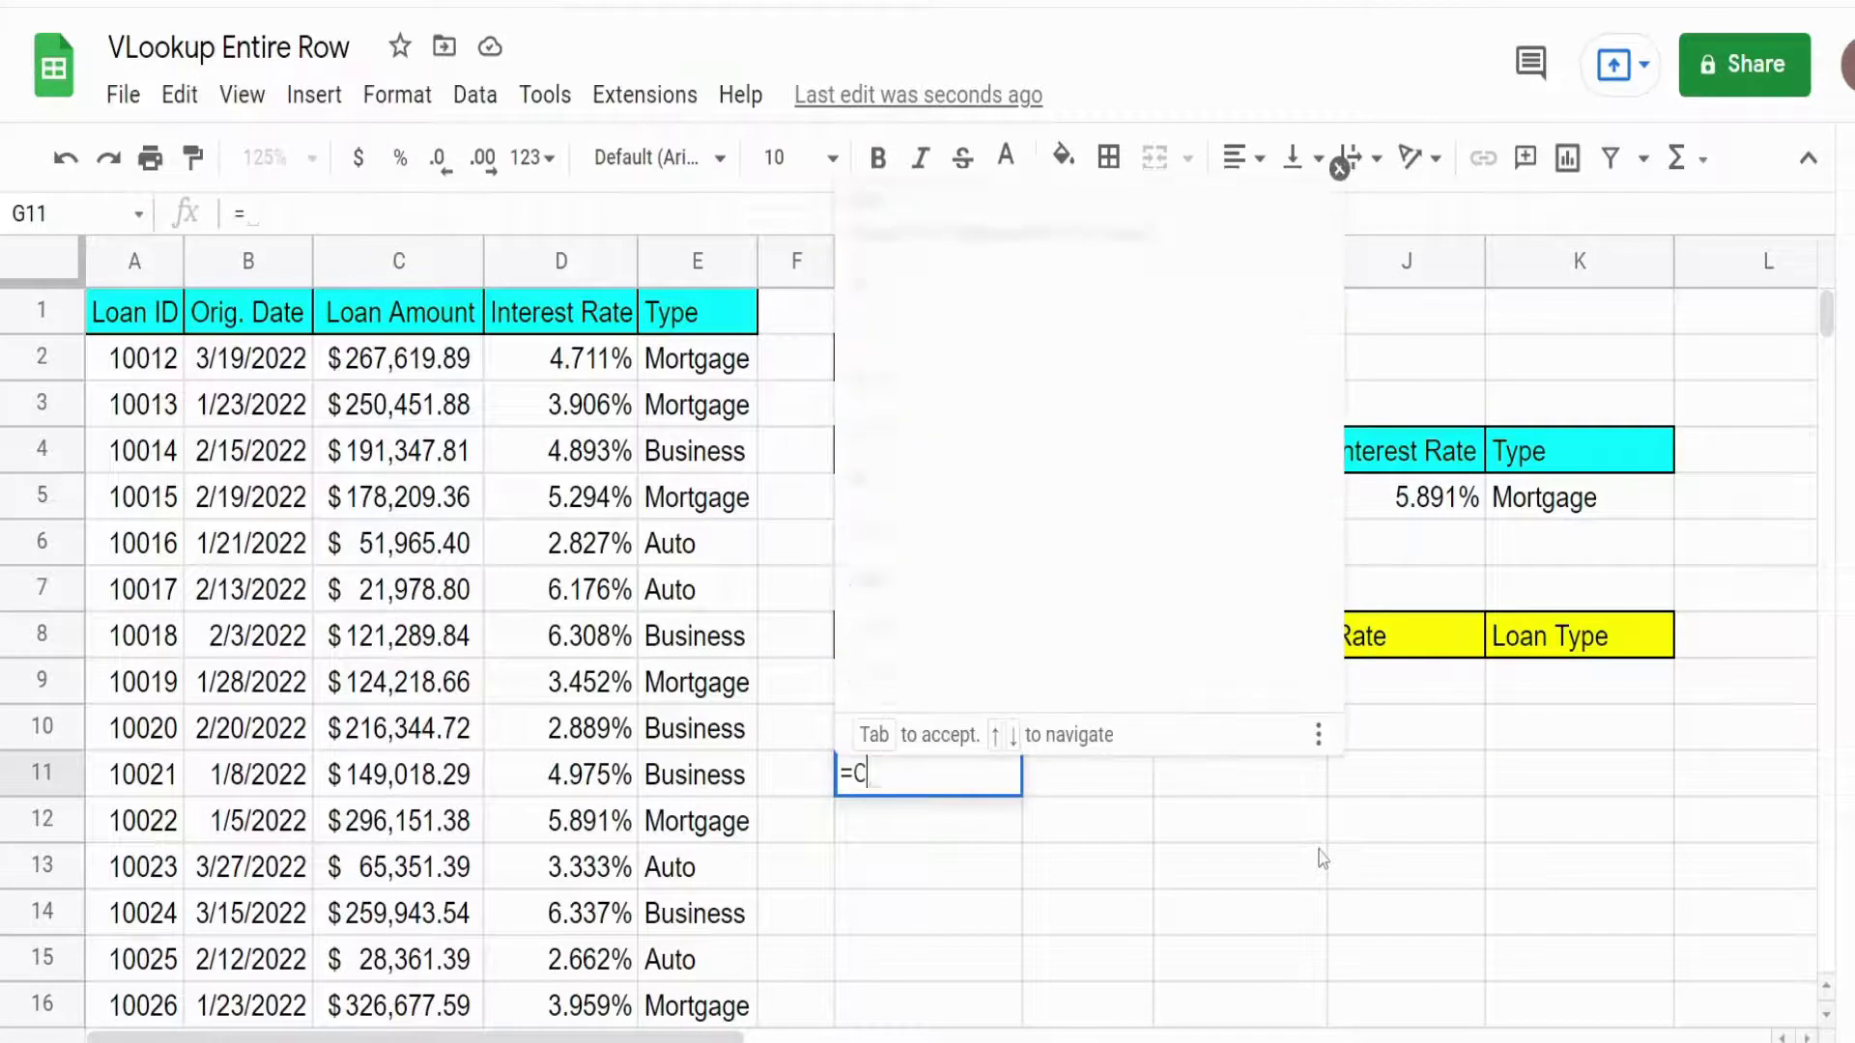
{"action": "left_click", "coordinate": [1321, 859]}
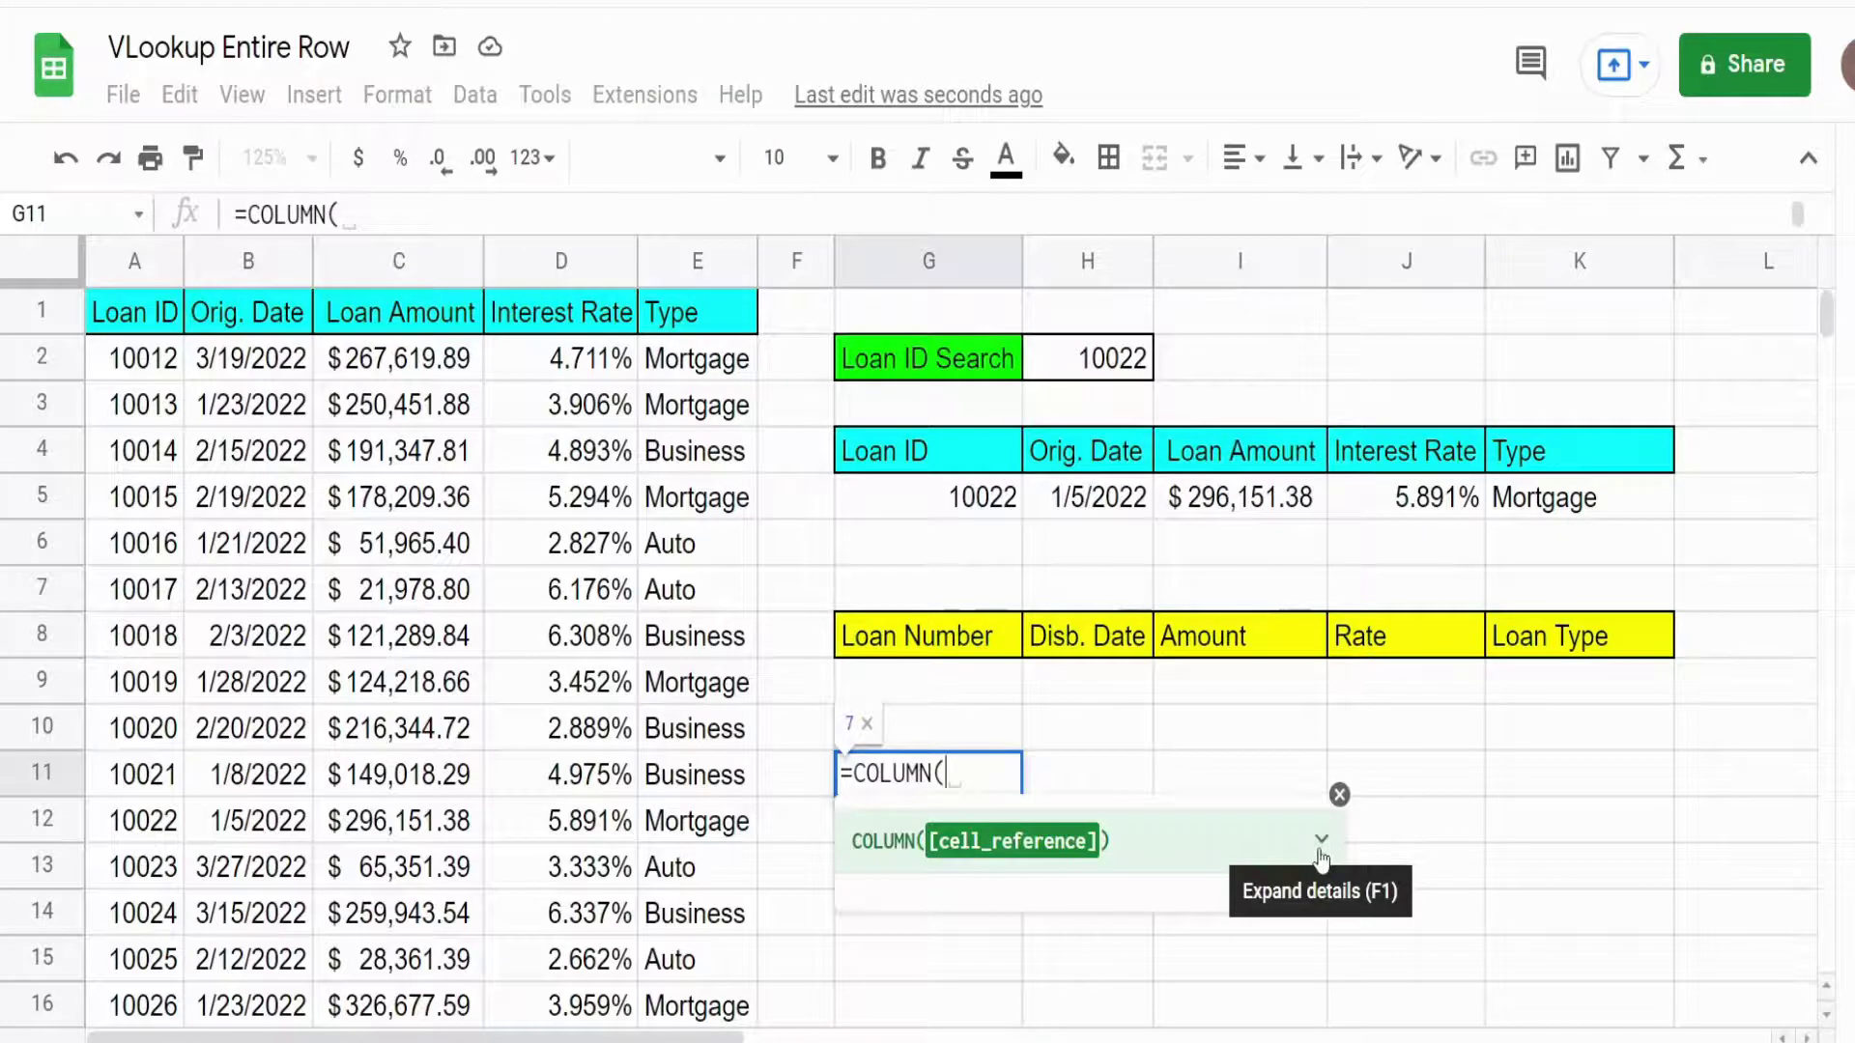
{"action": "type", "text": ")"}
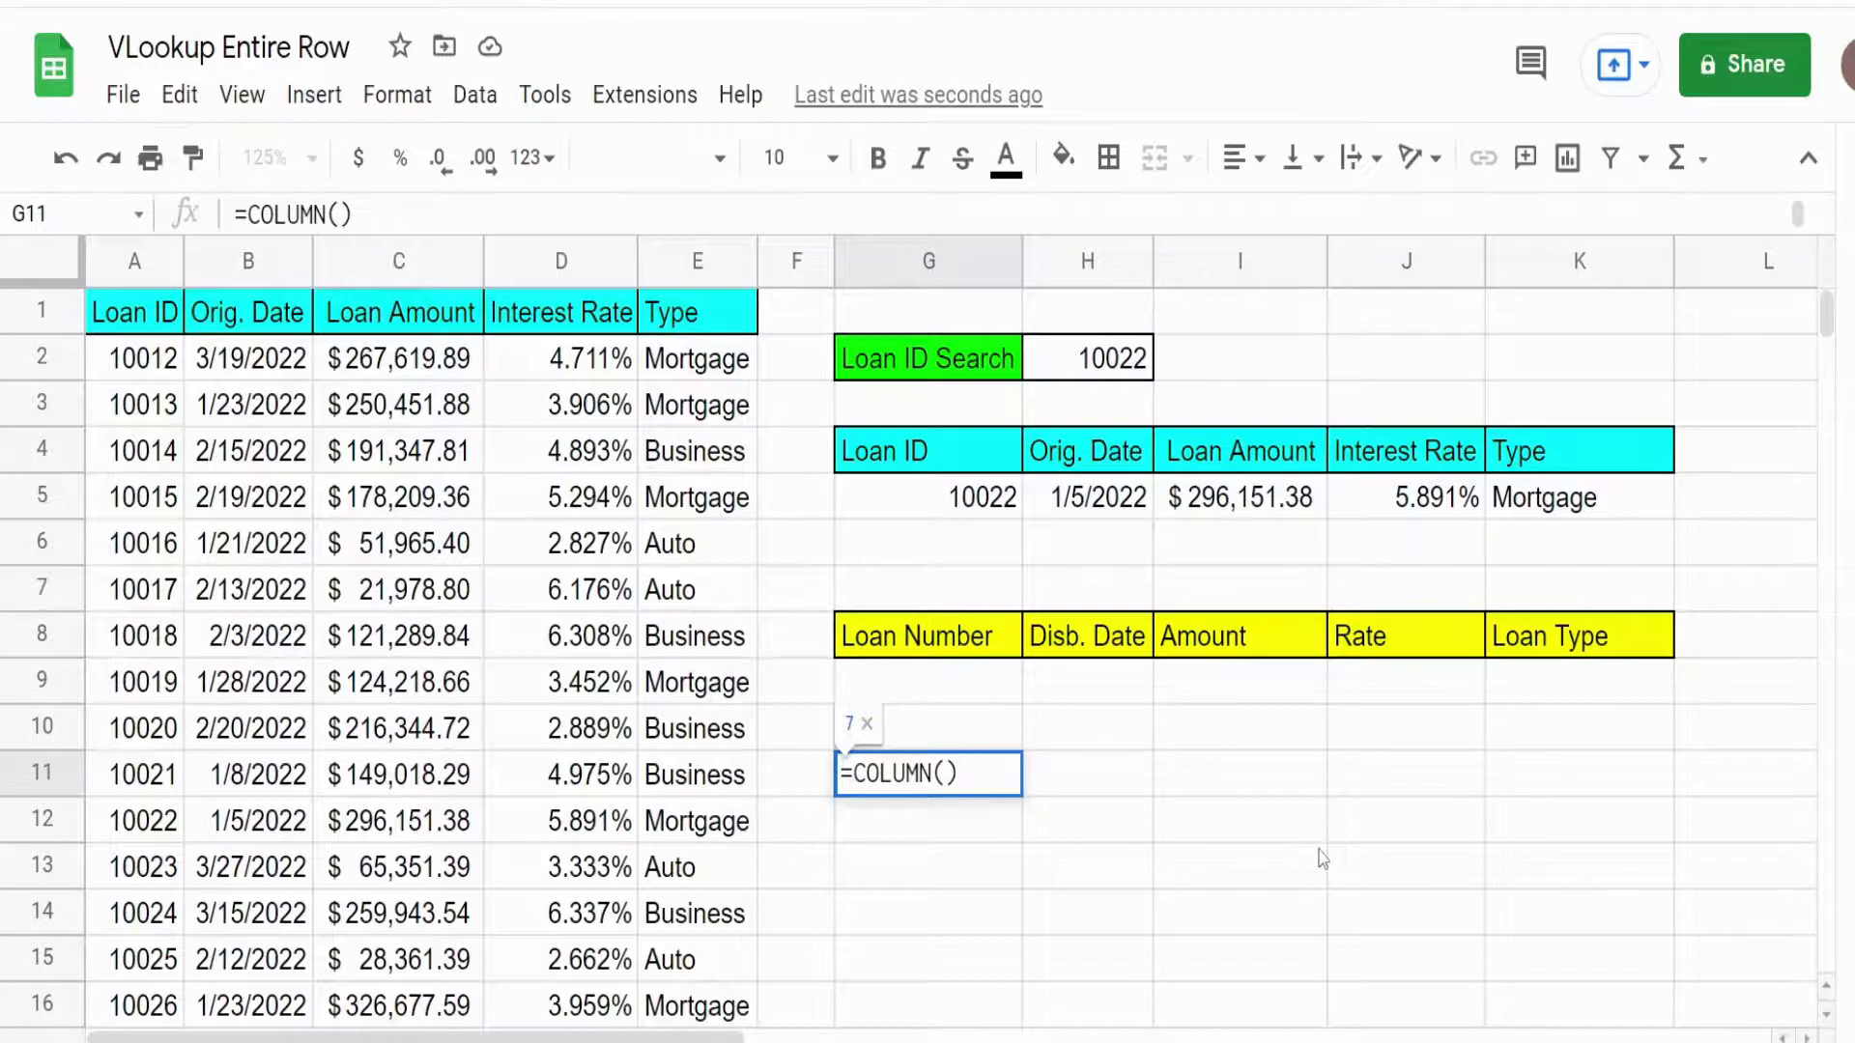
{"action": "key", "text": "Return"}
{"action": "key", "text": "Up"}
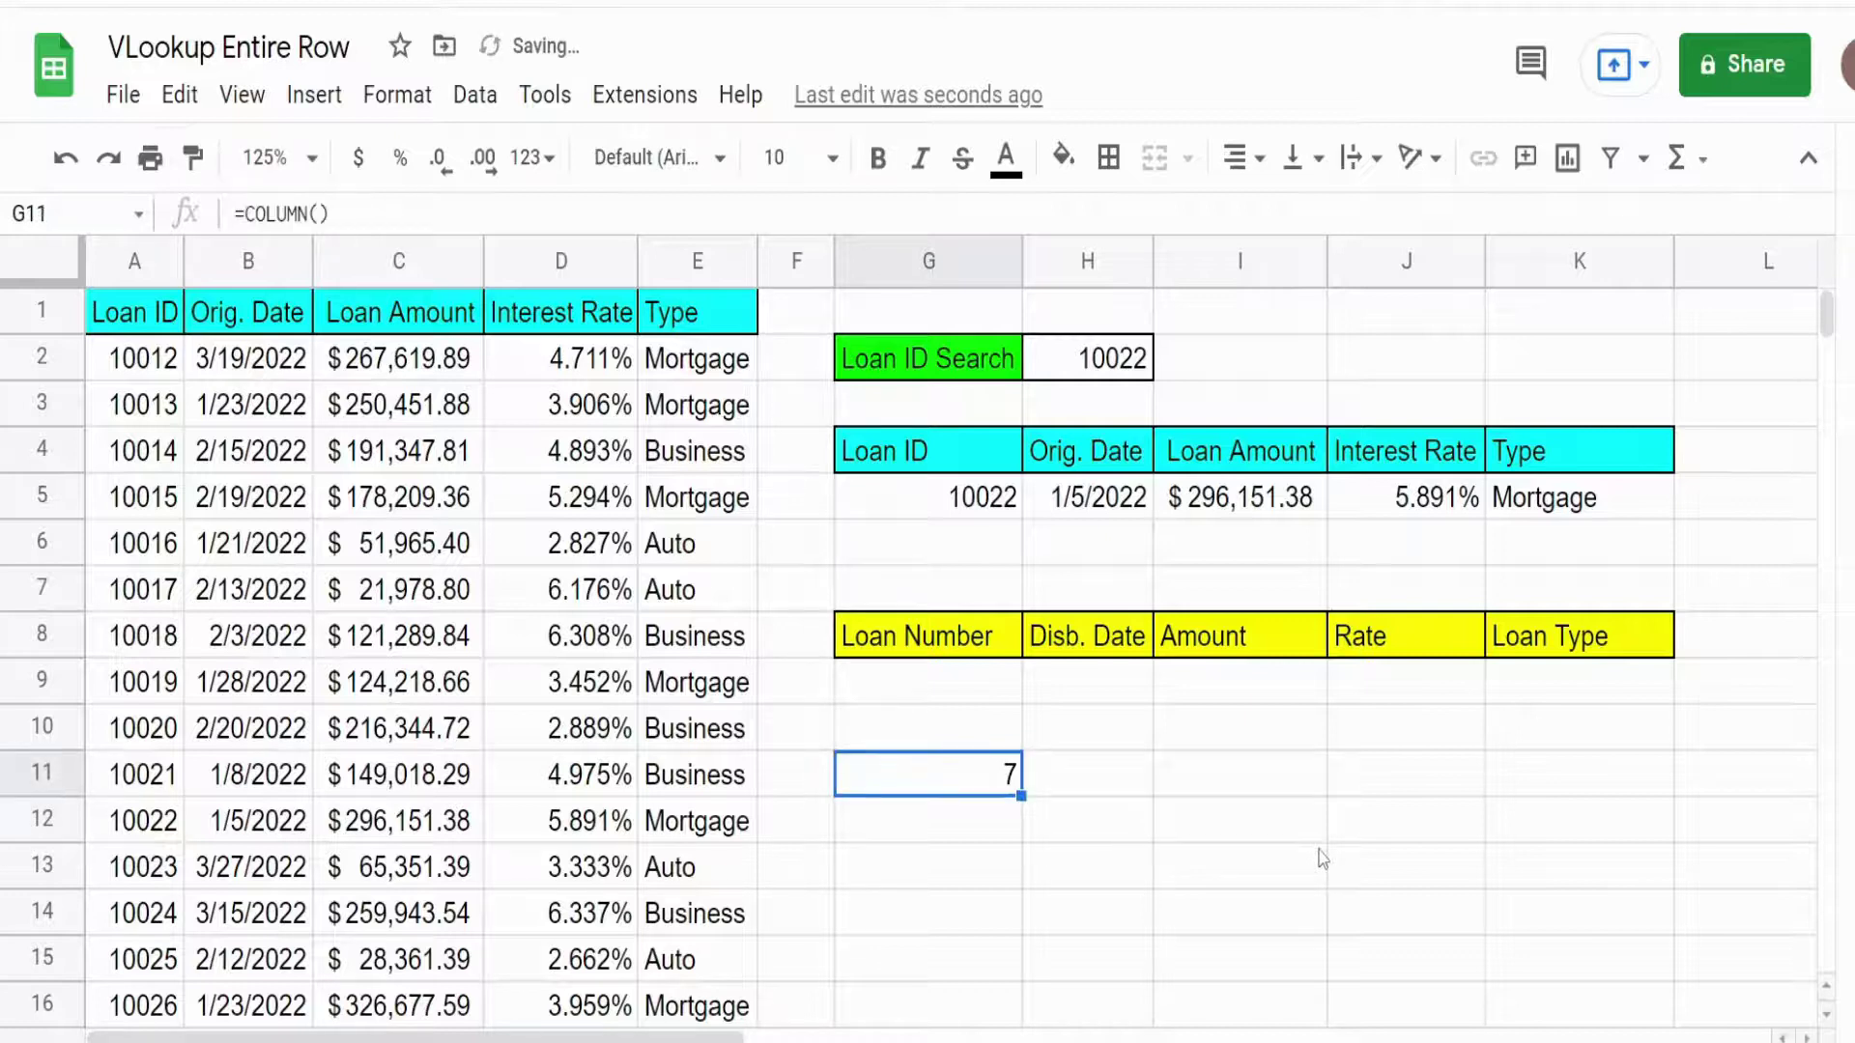
{"action": "key", "text": "F2"}
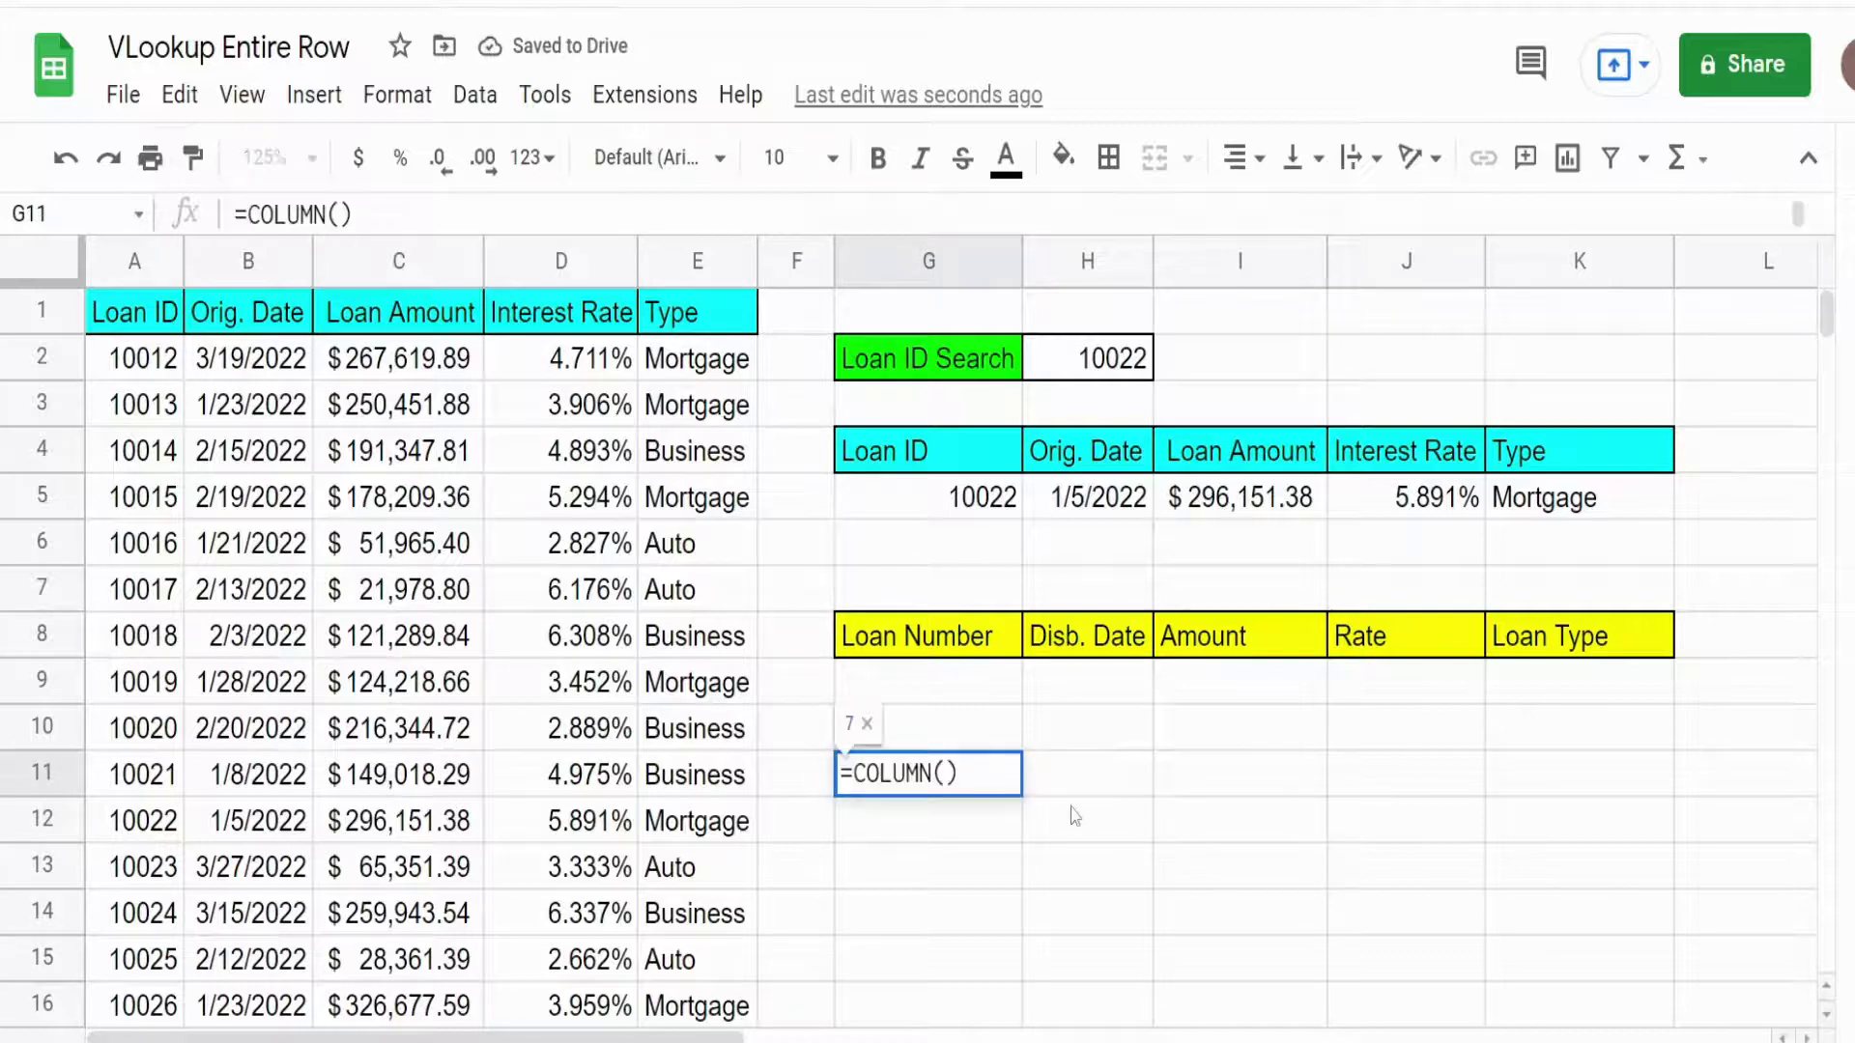
{"action": "type", "text": "-"}
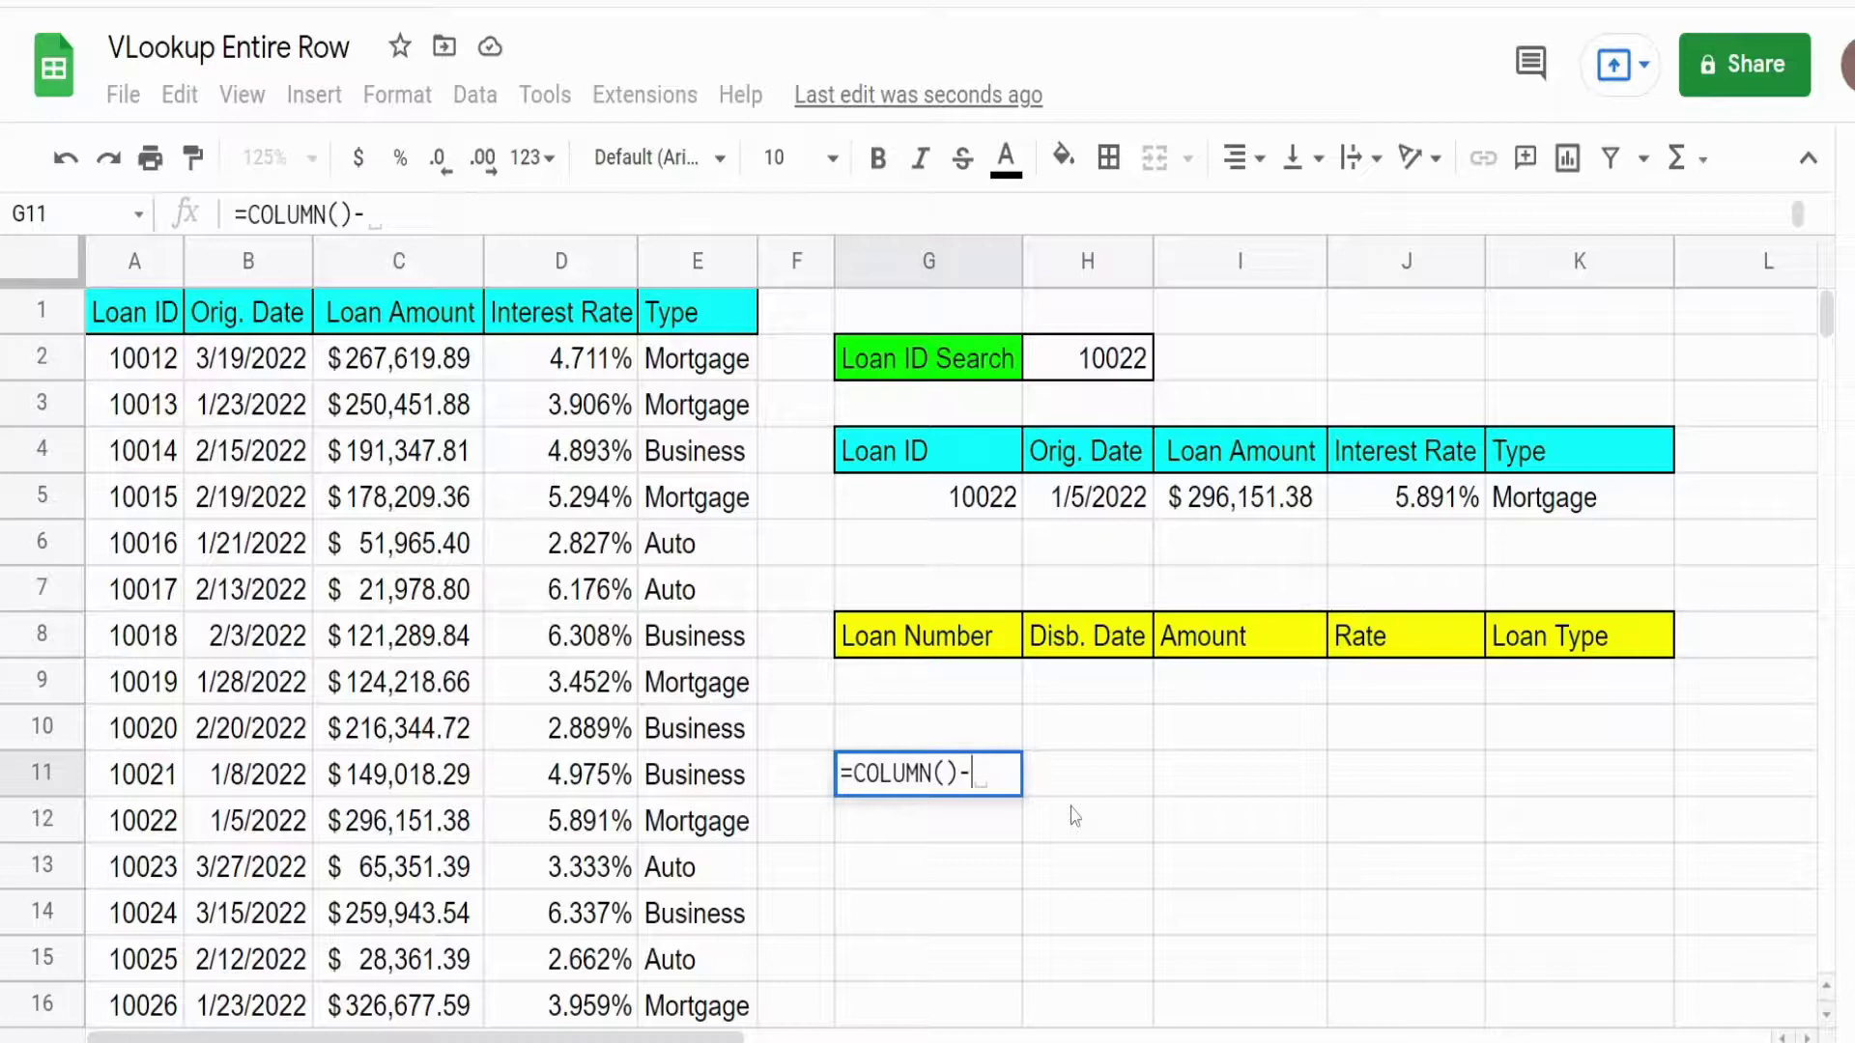
{"action": "type", "text": "6"}
{"action": "key", "text": "Return"}
Fill G11's formula to K11 to confirm it counts 1–5, then delete the test numbers.
{"action": "left_click", "coordinate": [1007, 787]}
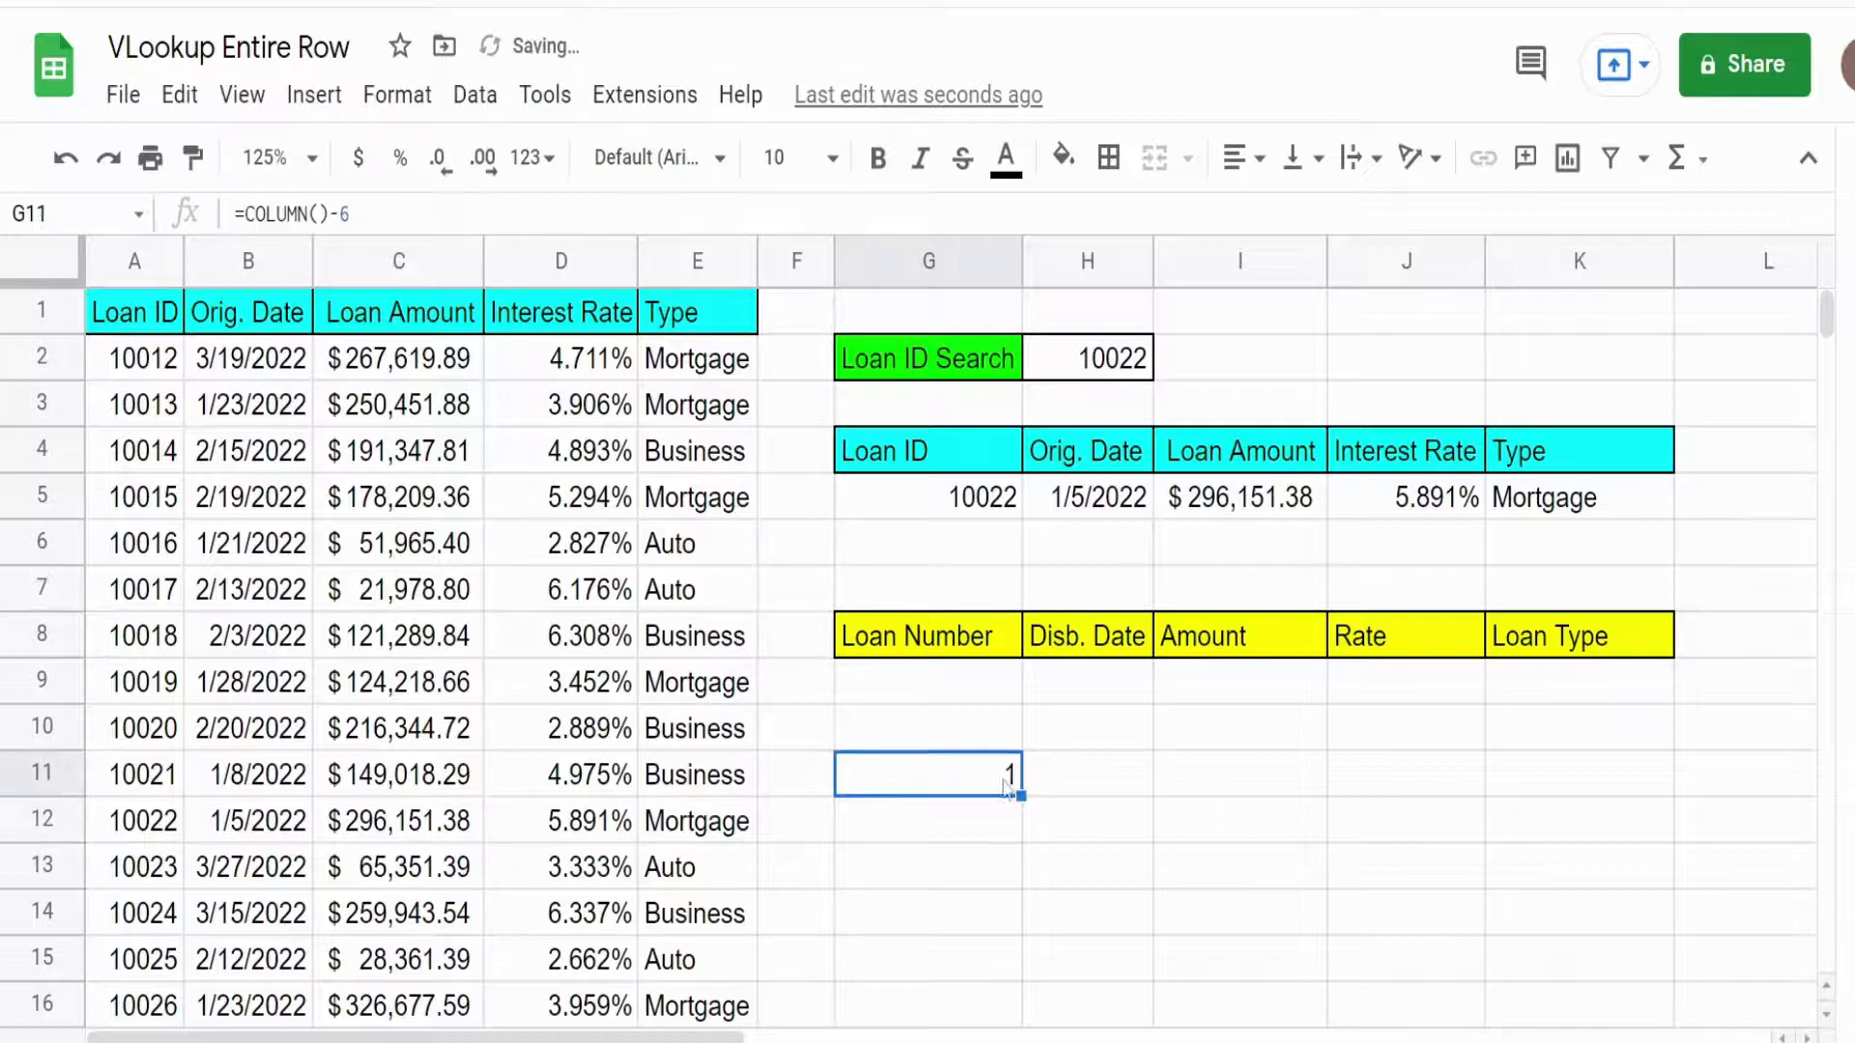
{"action": "left_click_drag", "start_coordinate": [1019, 794], "coordinate": [1627, 804]}
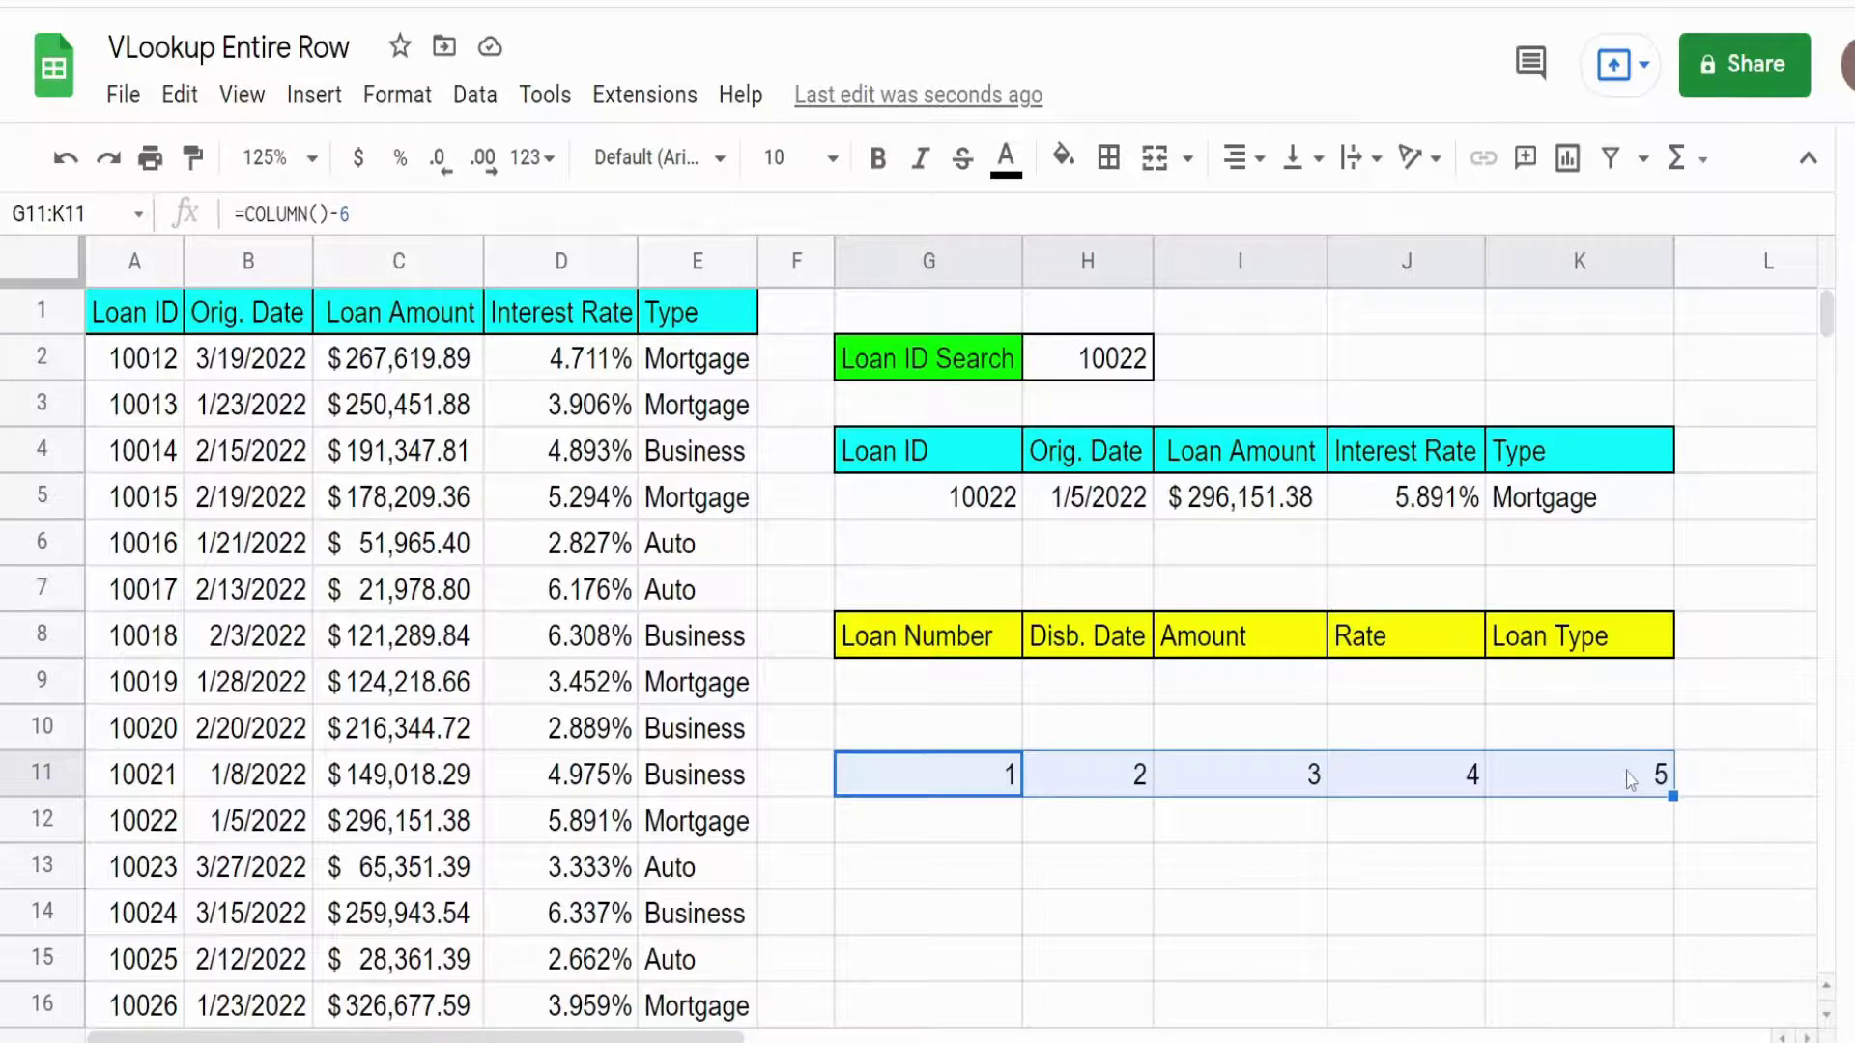
{"action": "key", "text": "Delete"}
Enter =VLOOKUP($H$2,$A:$E,COLUMN()-6,0) in G9, returning loan ID 10022.
{"action": "left_click", "coordinate": [1001, 694]}
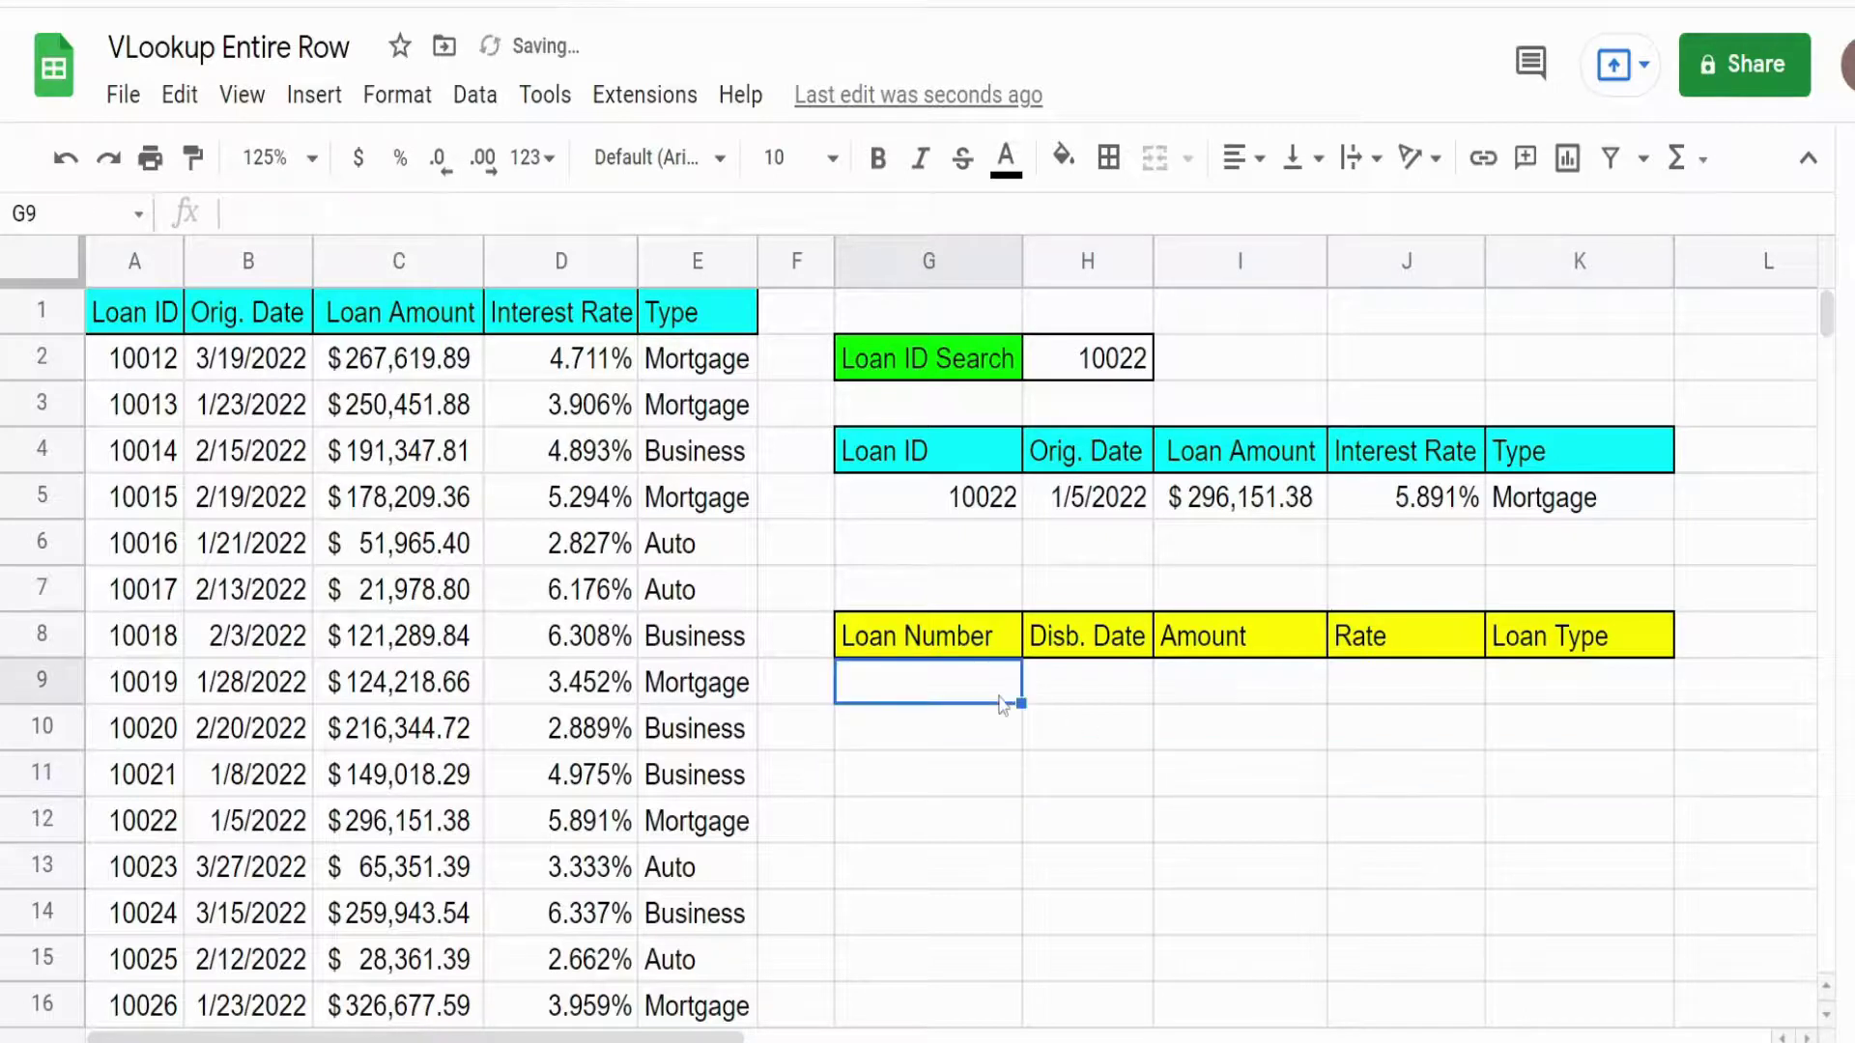
{"action": "type", "text": "=VL"}
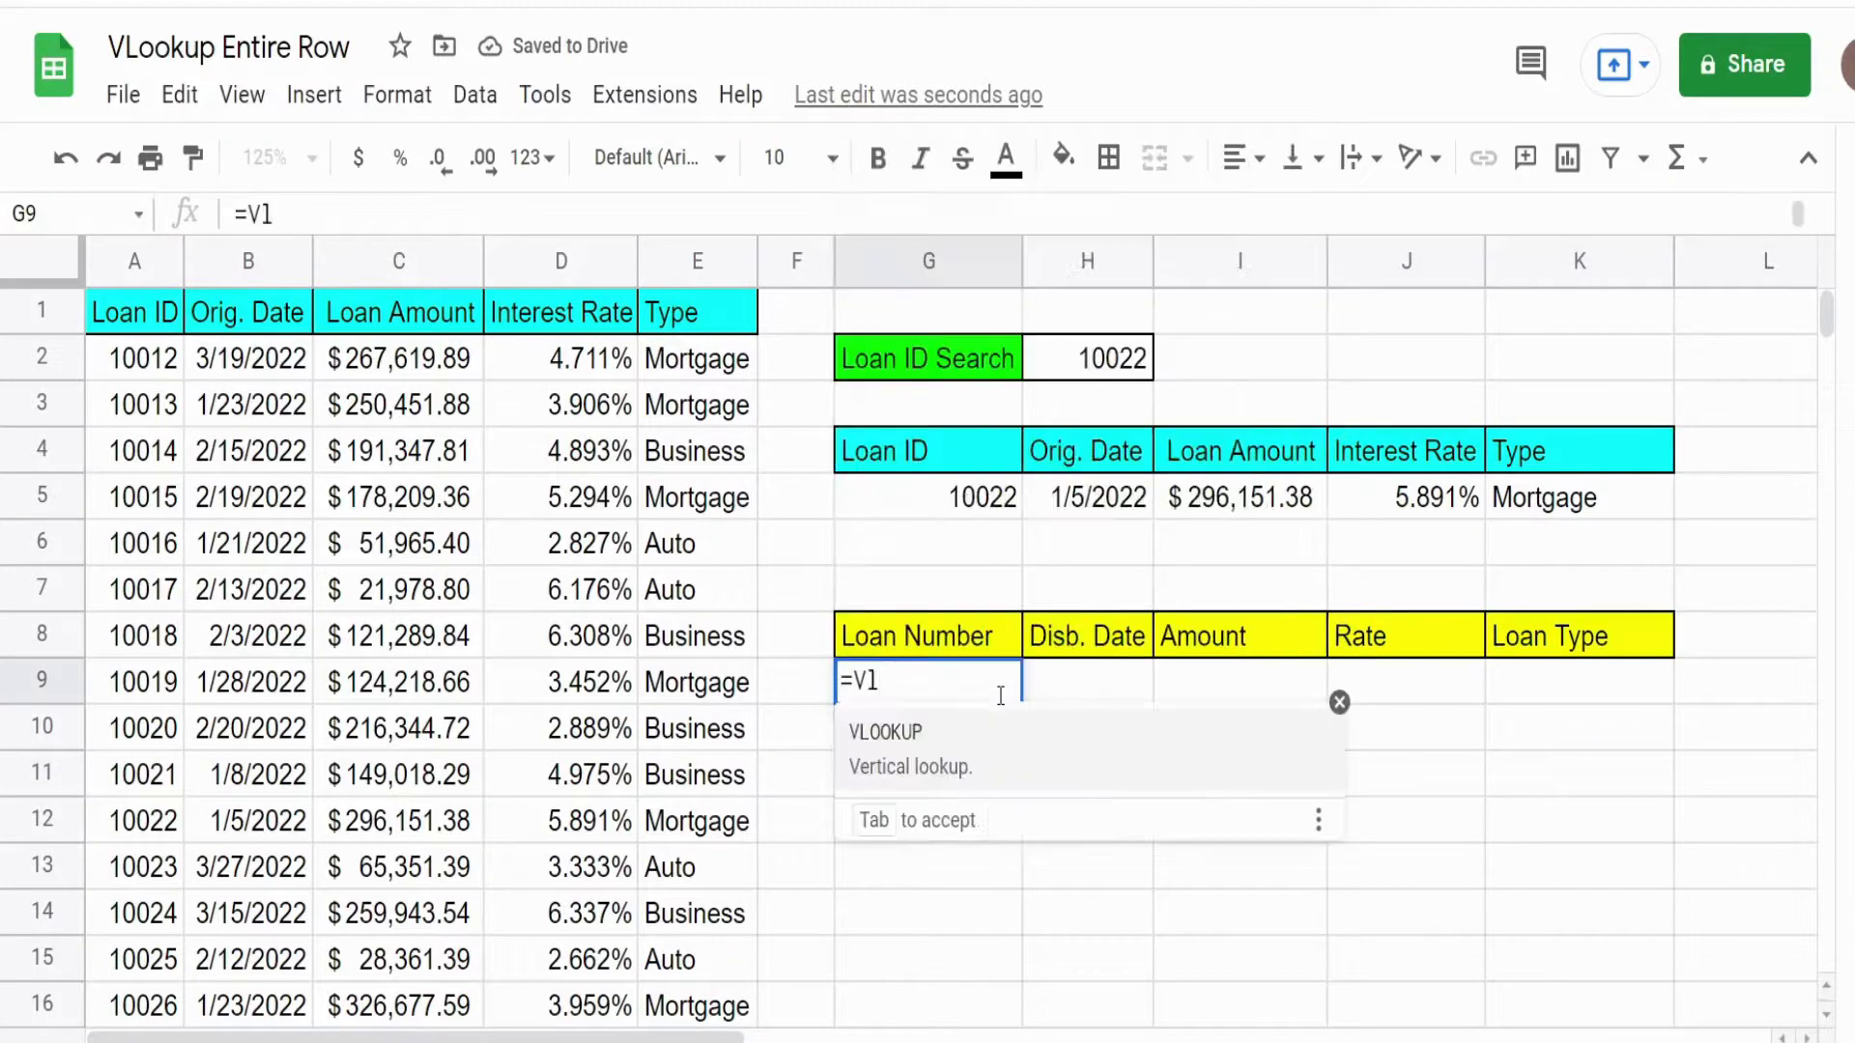
{"action": "key", "text": "Tab"}
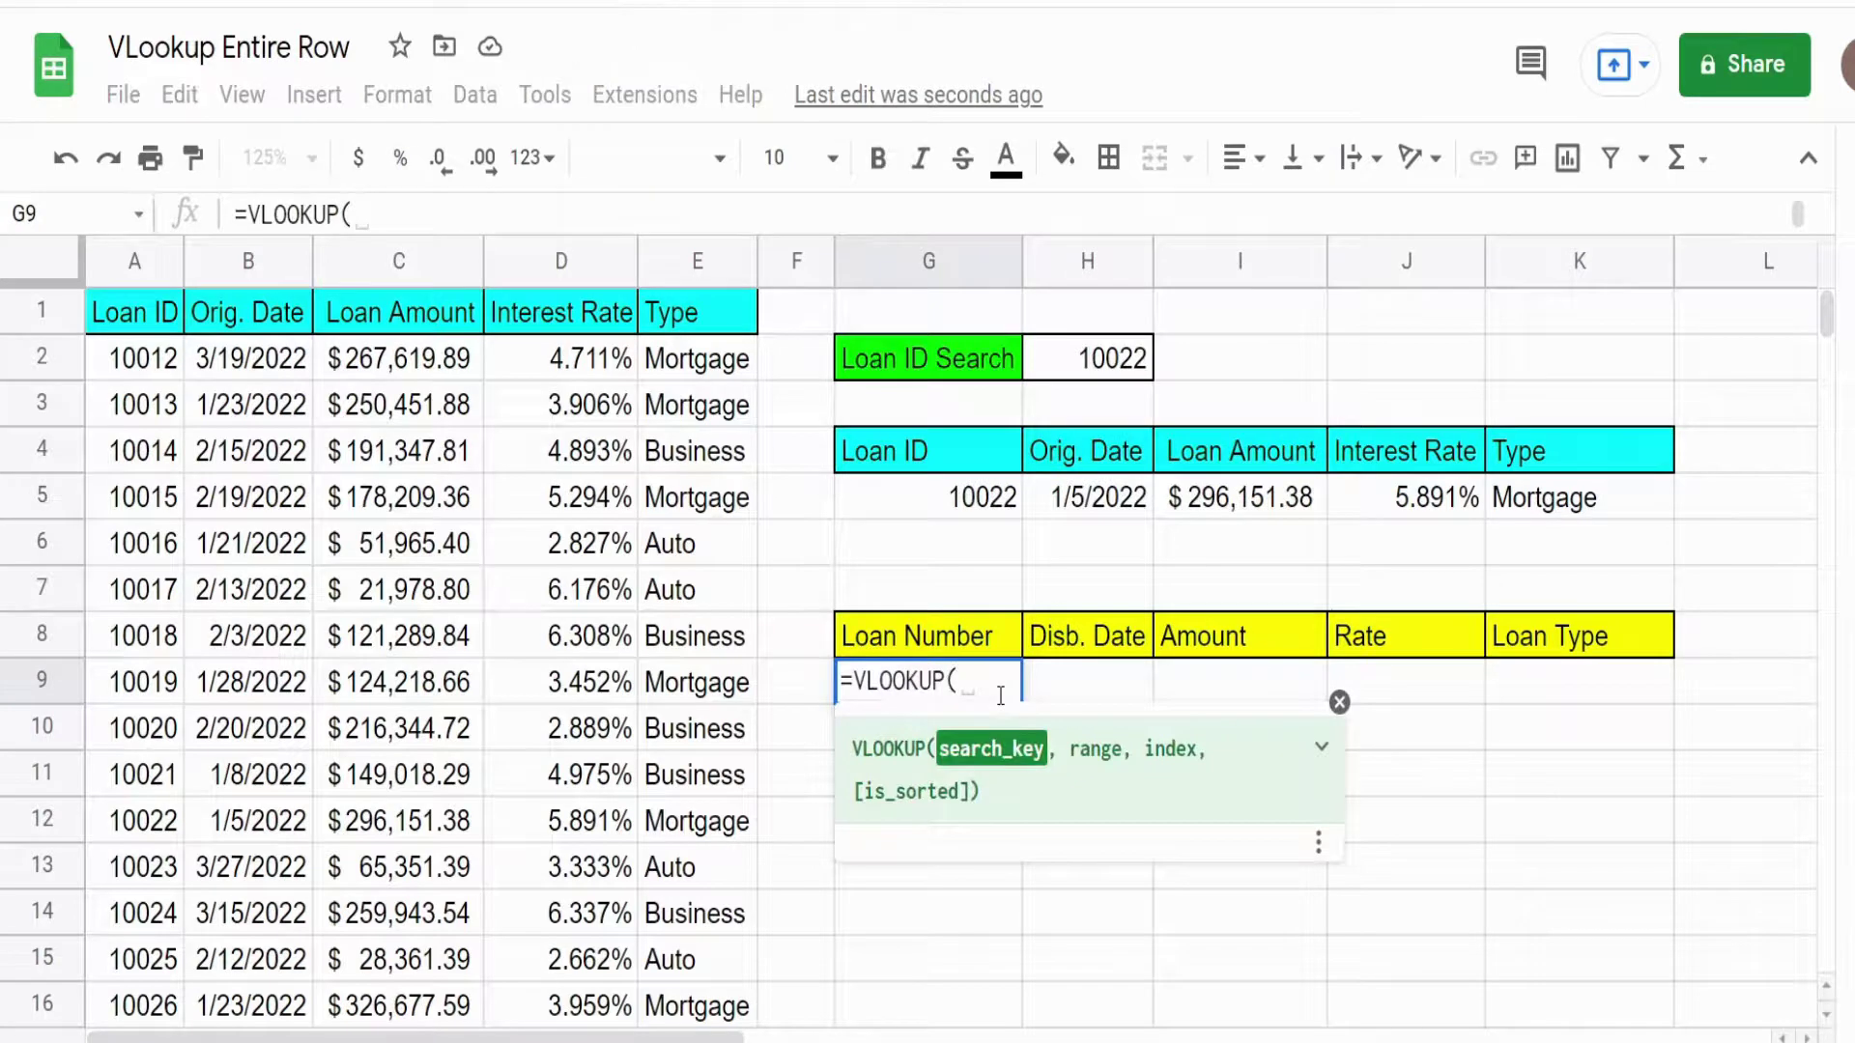
{"action": "left_click", "coordinate": [1089, 368]}
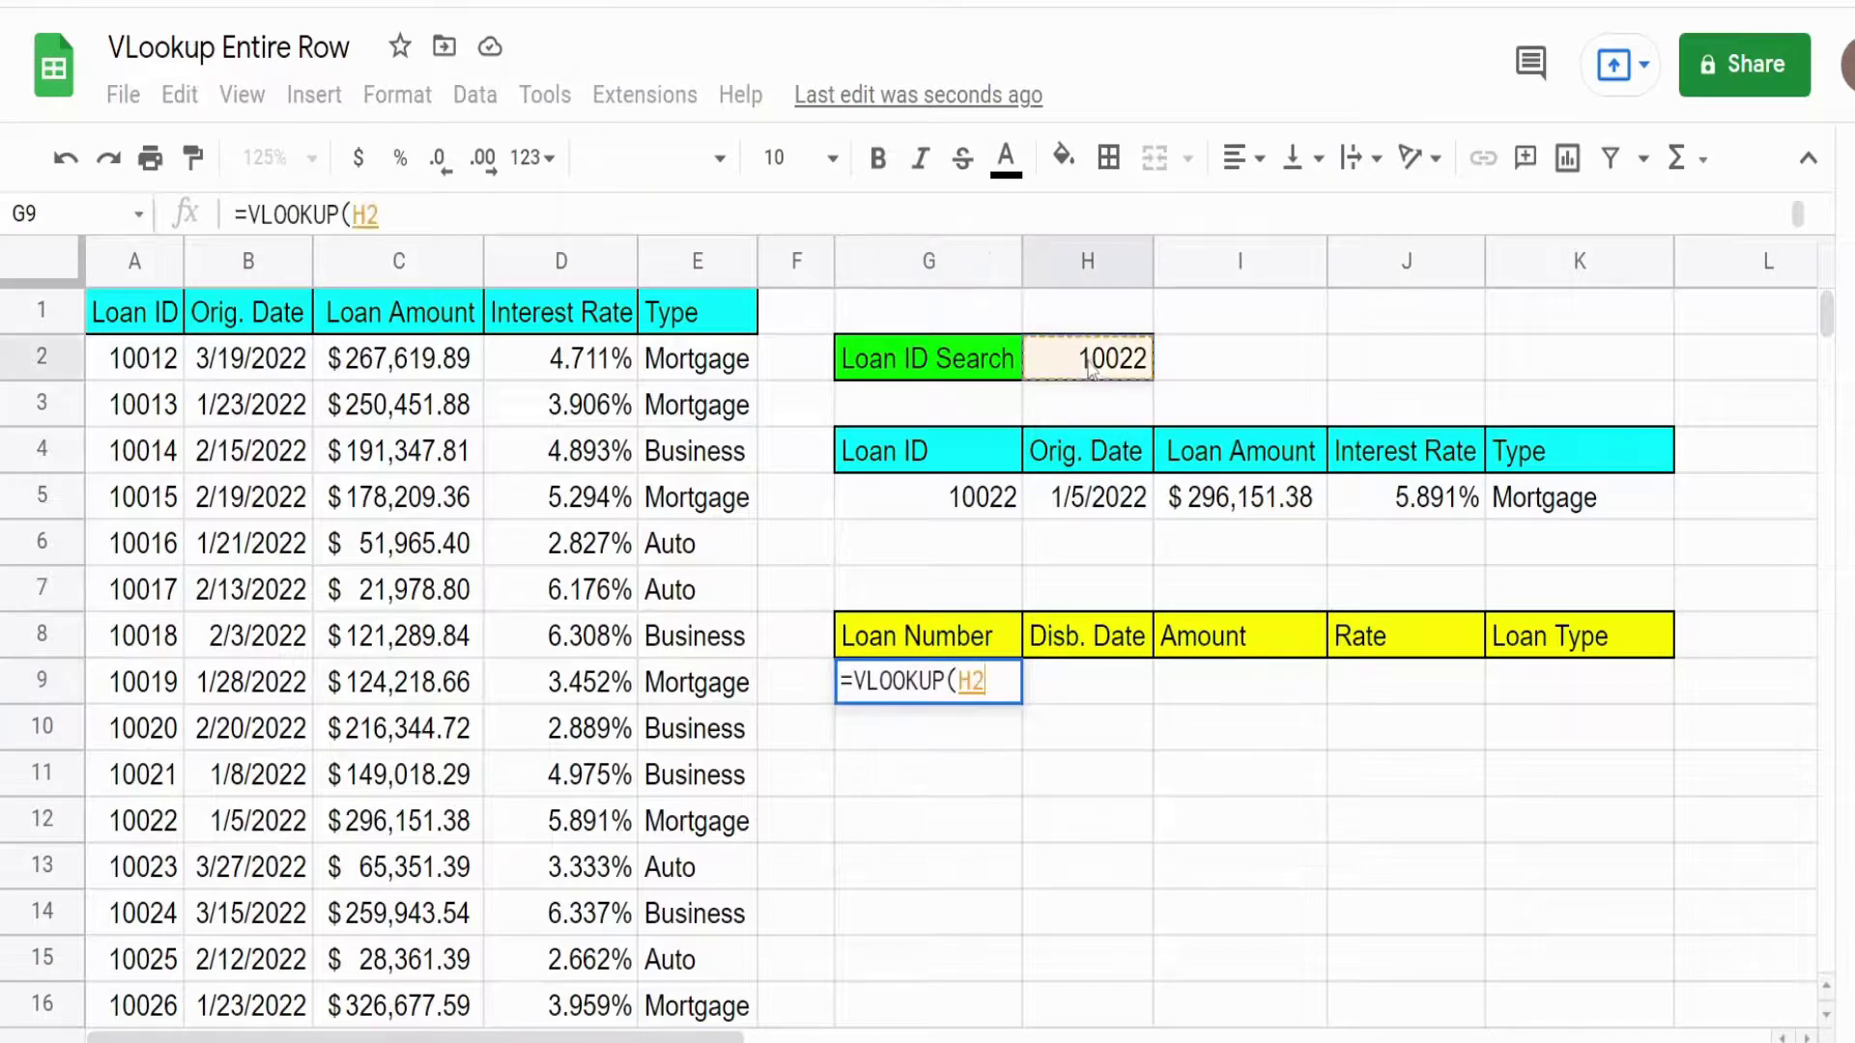
{"action": "key", "text": "F4"}
{"action": "type", "text": ","}
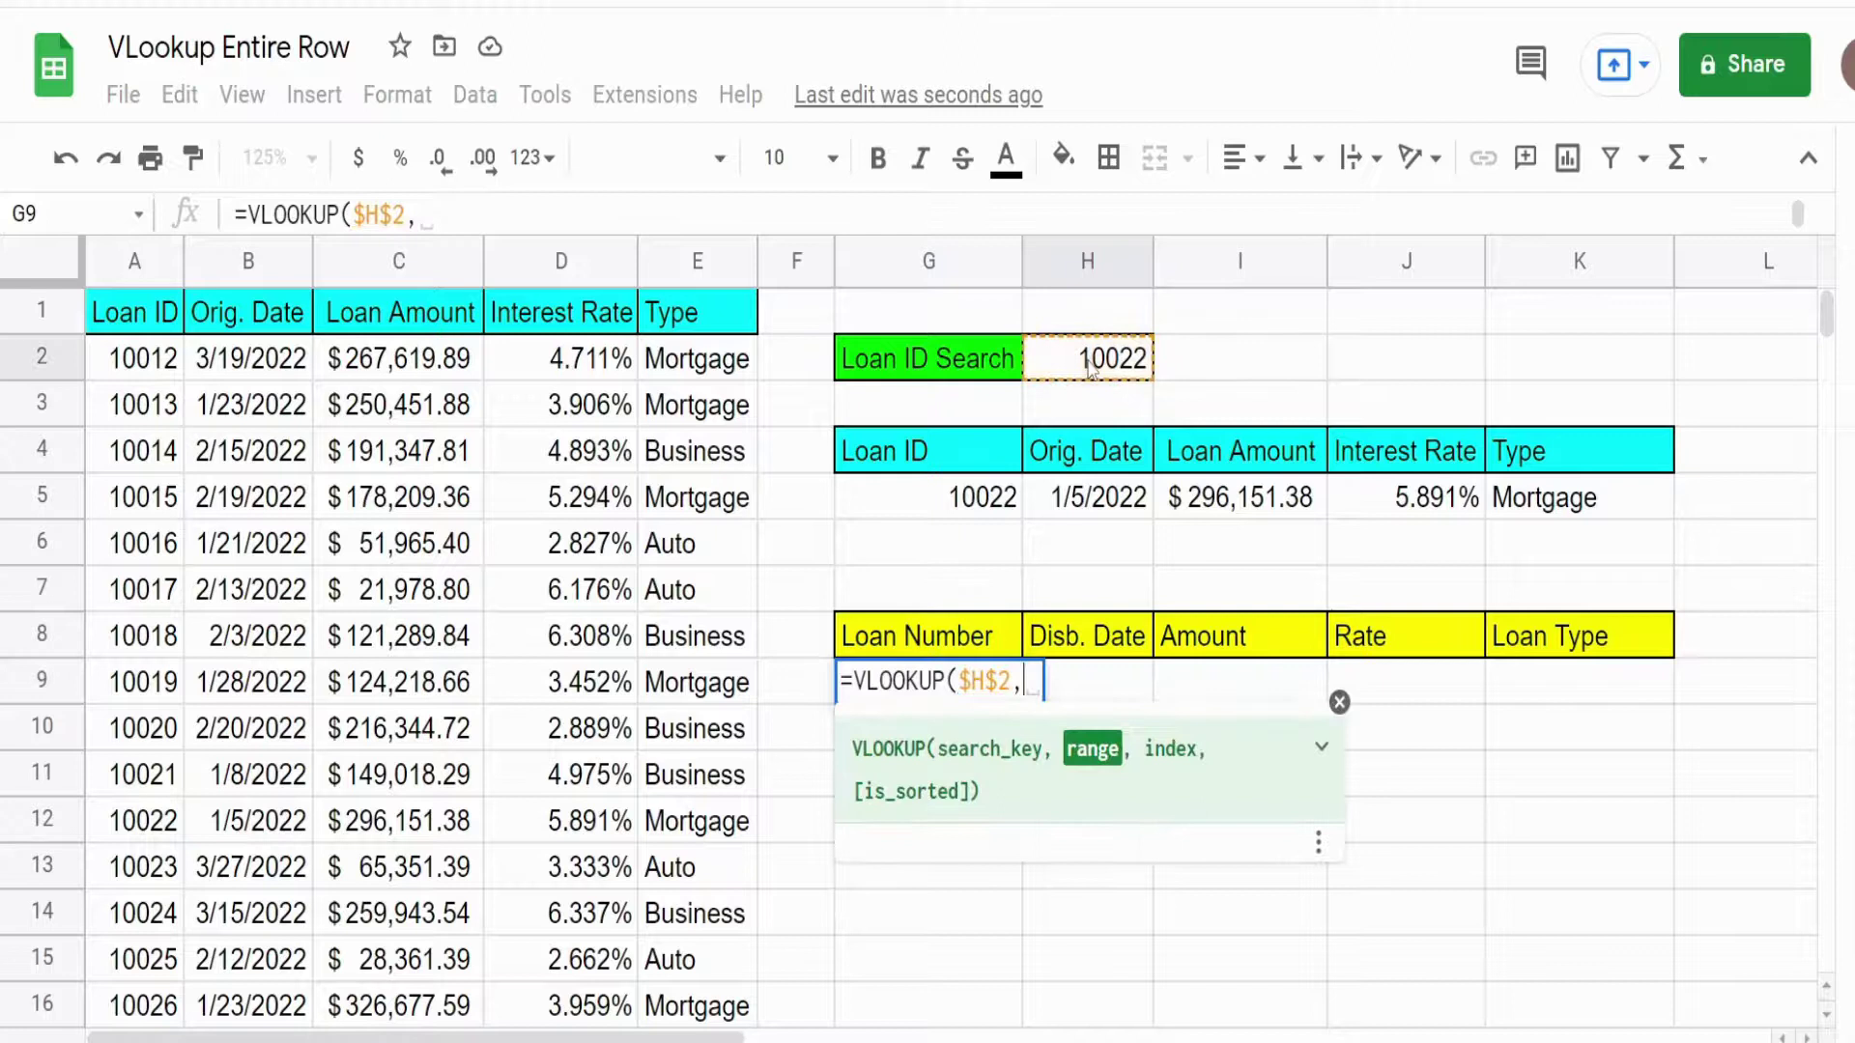
{"action": "left_click_drag", "start_coordinate": [150, 263], "coordinate": [665, 319]}
{"action": "key", "text": "F4"}
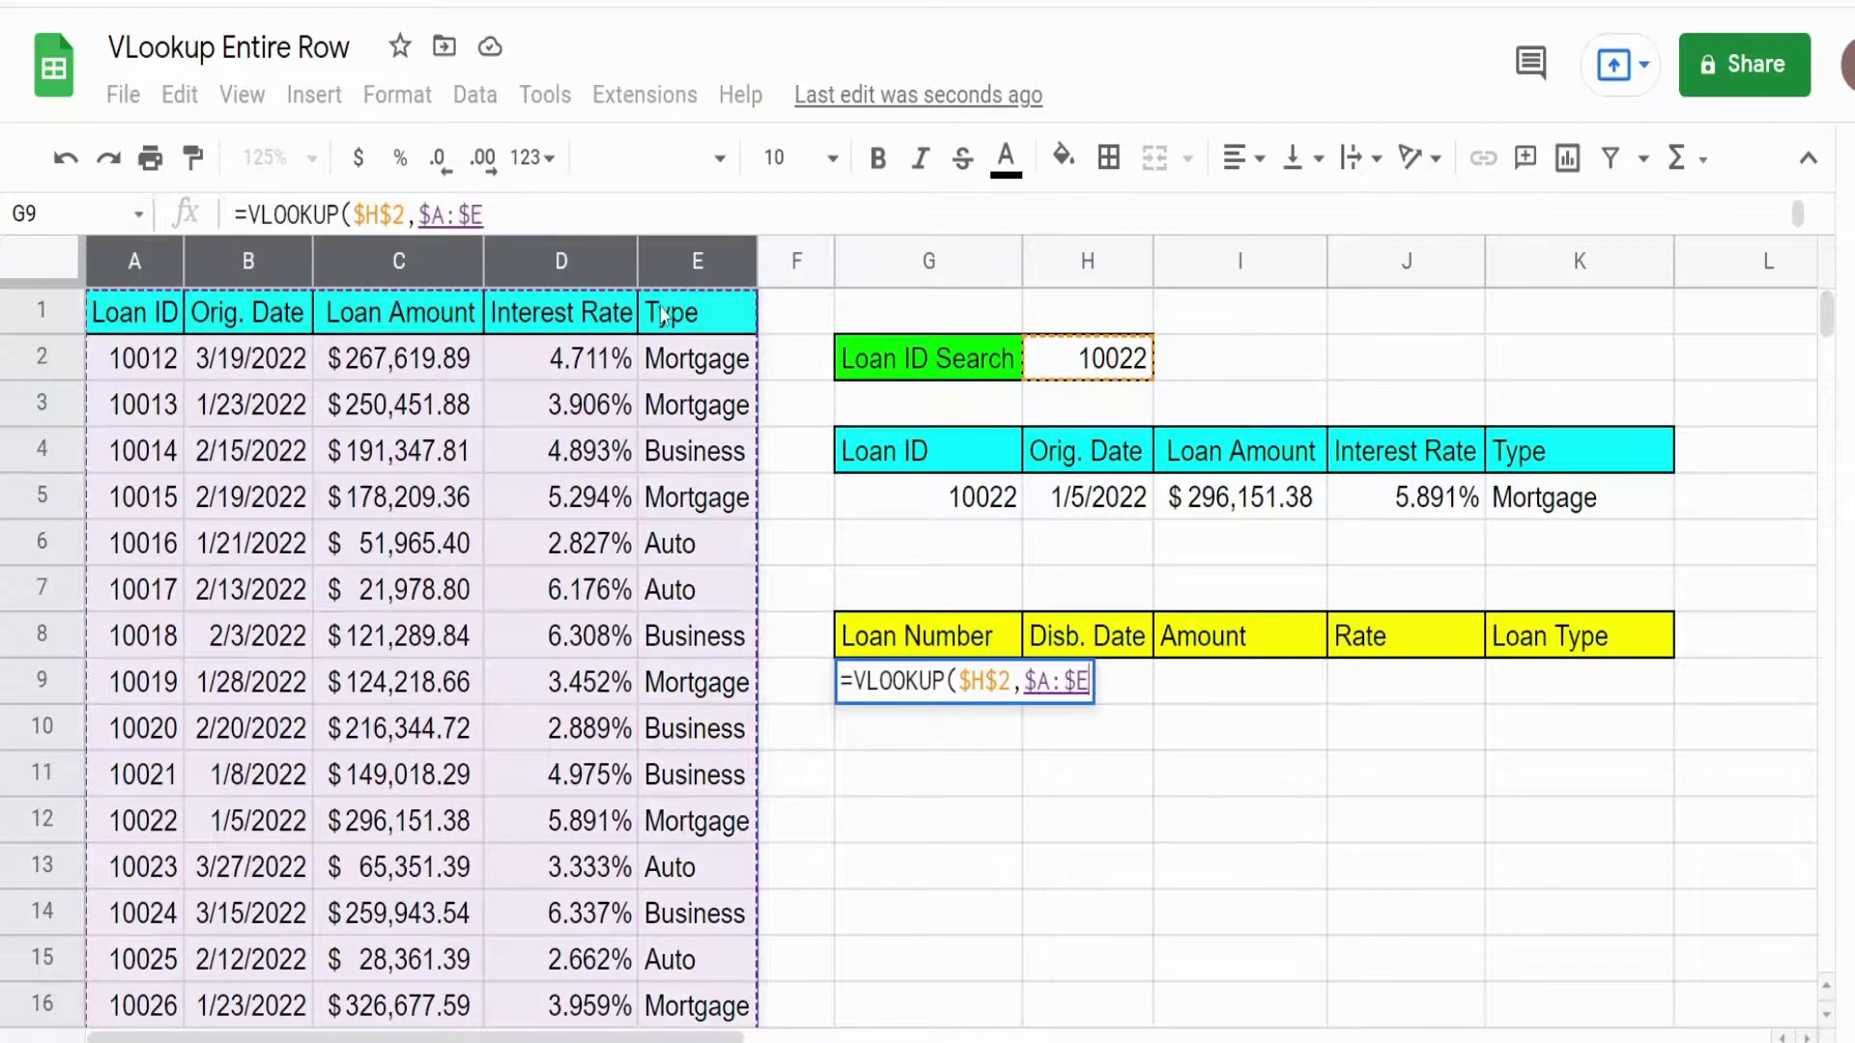
{"action": "type", "text": ",Col"}
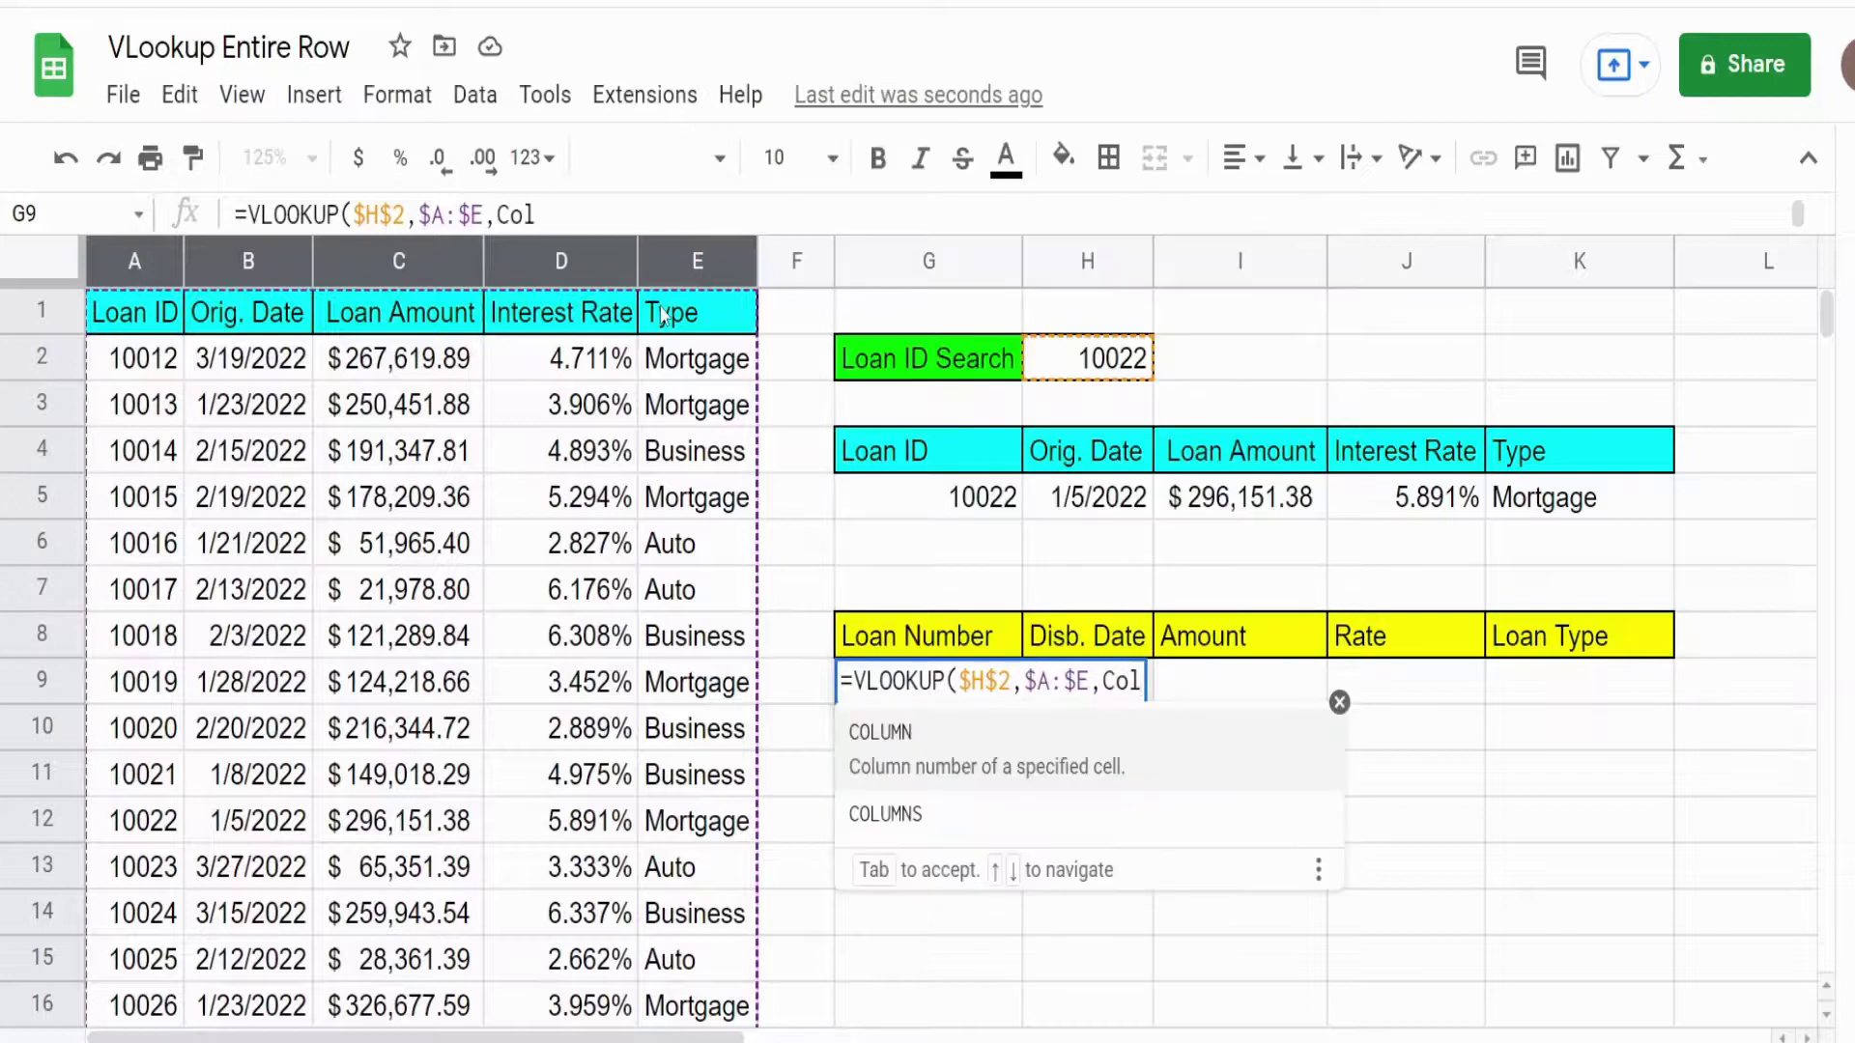
{"action": "key", "text": "Tab"}
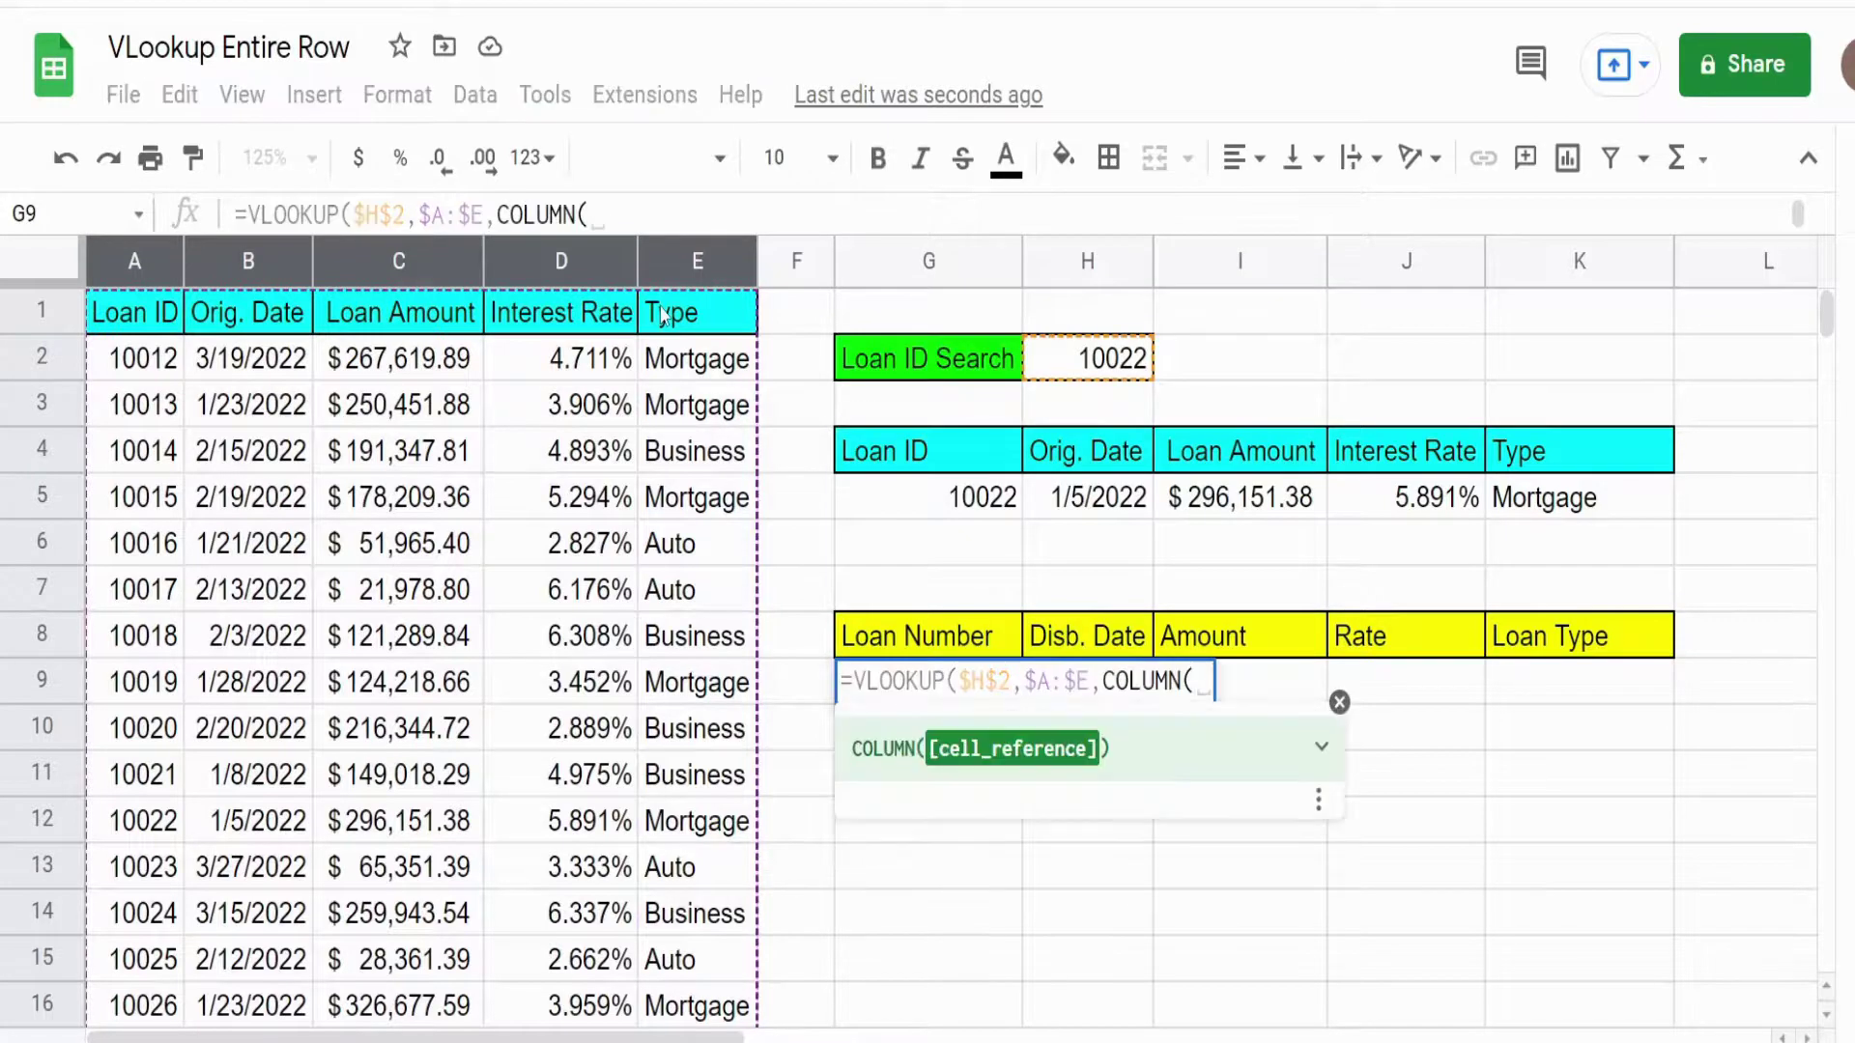
{"action": "type", "text": ")-"}
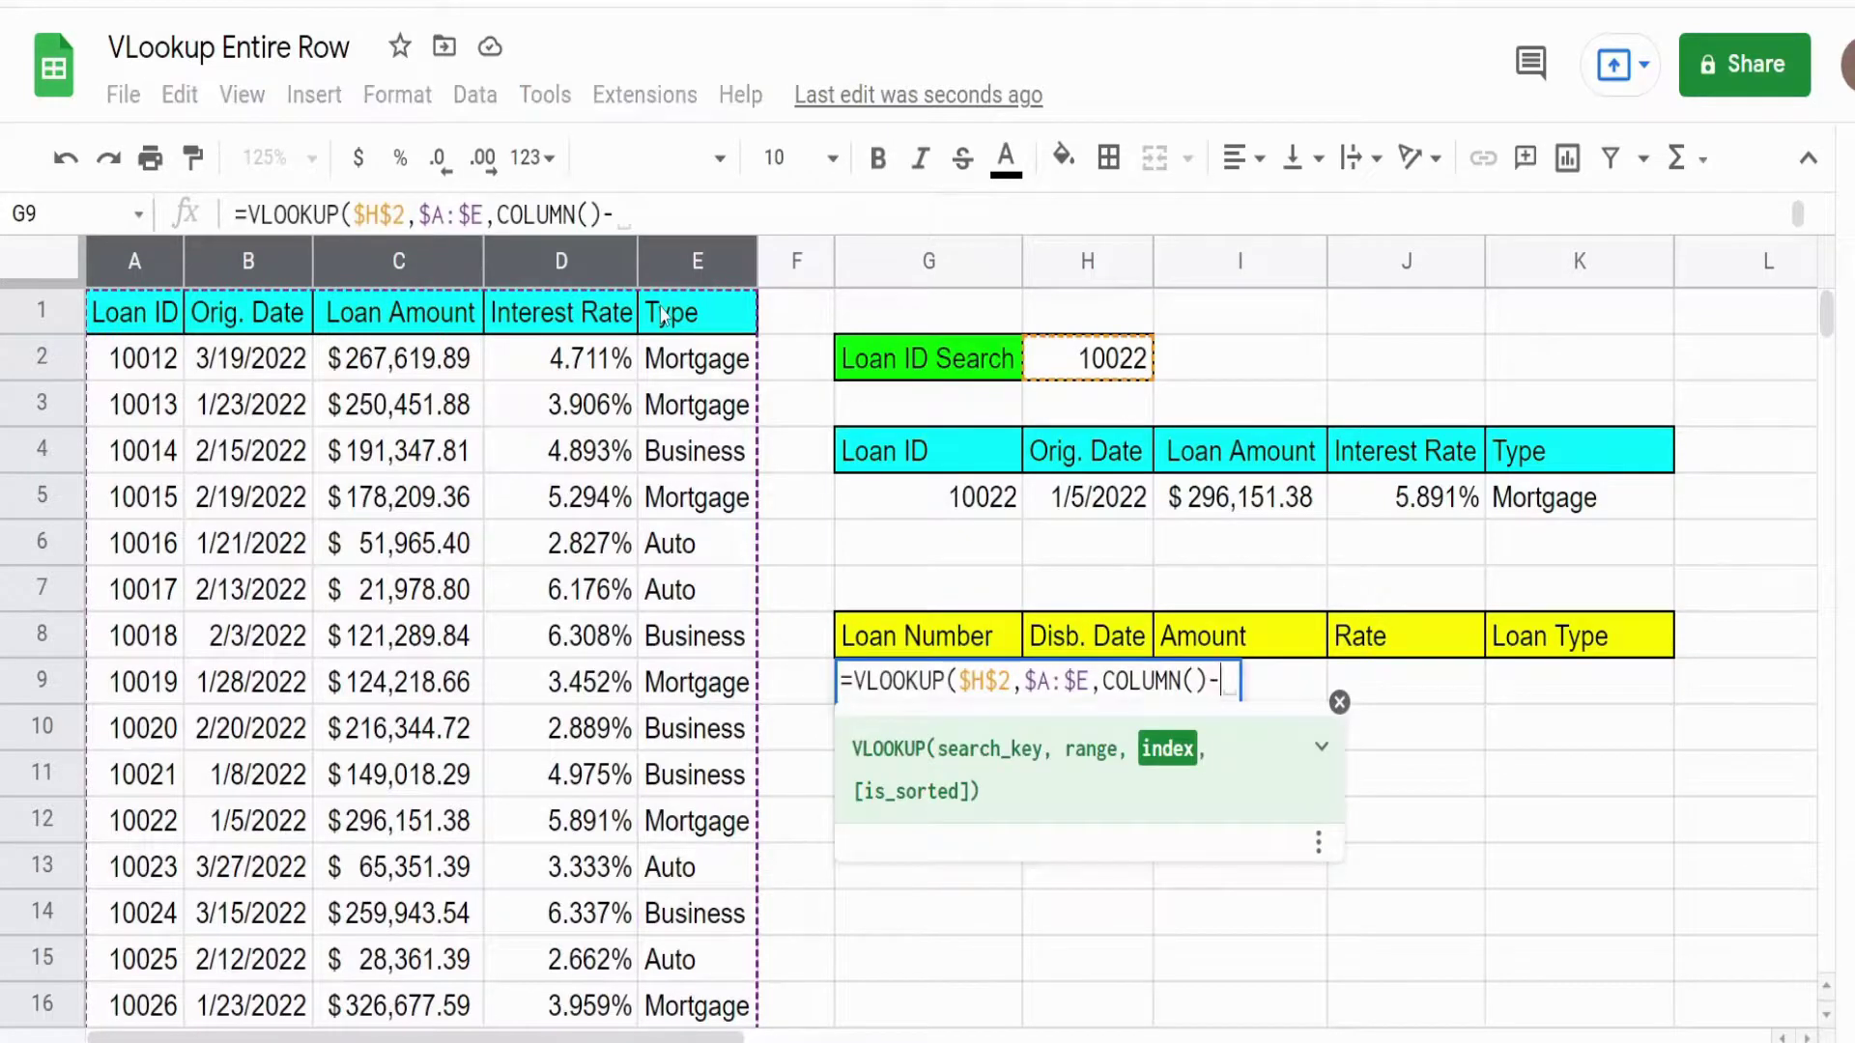
{"action": "type", "text": "6"}
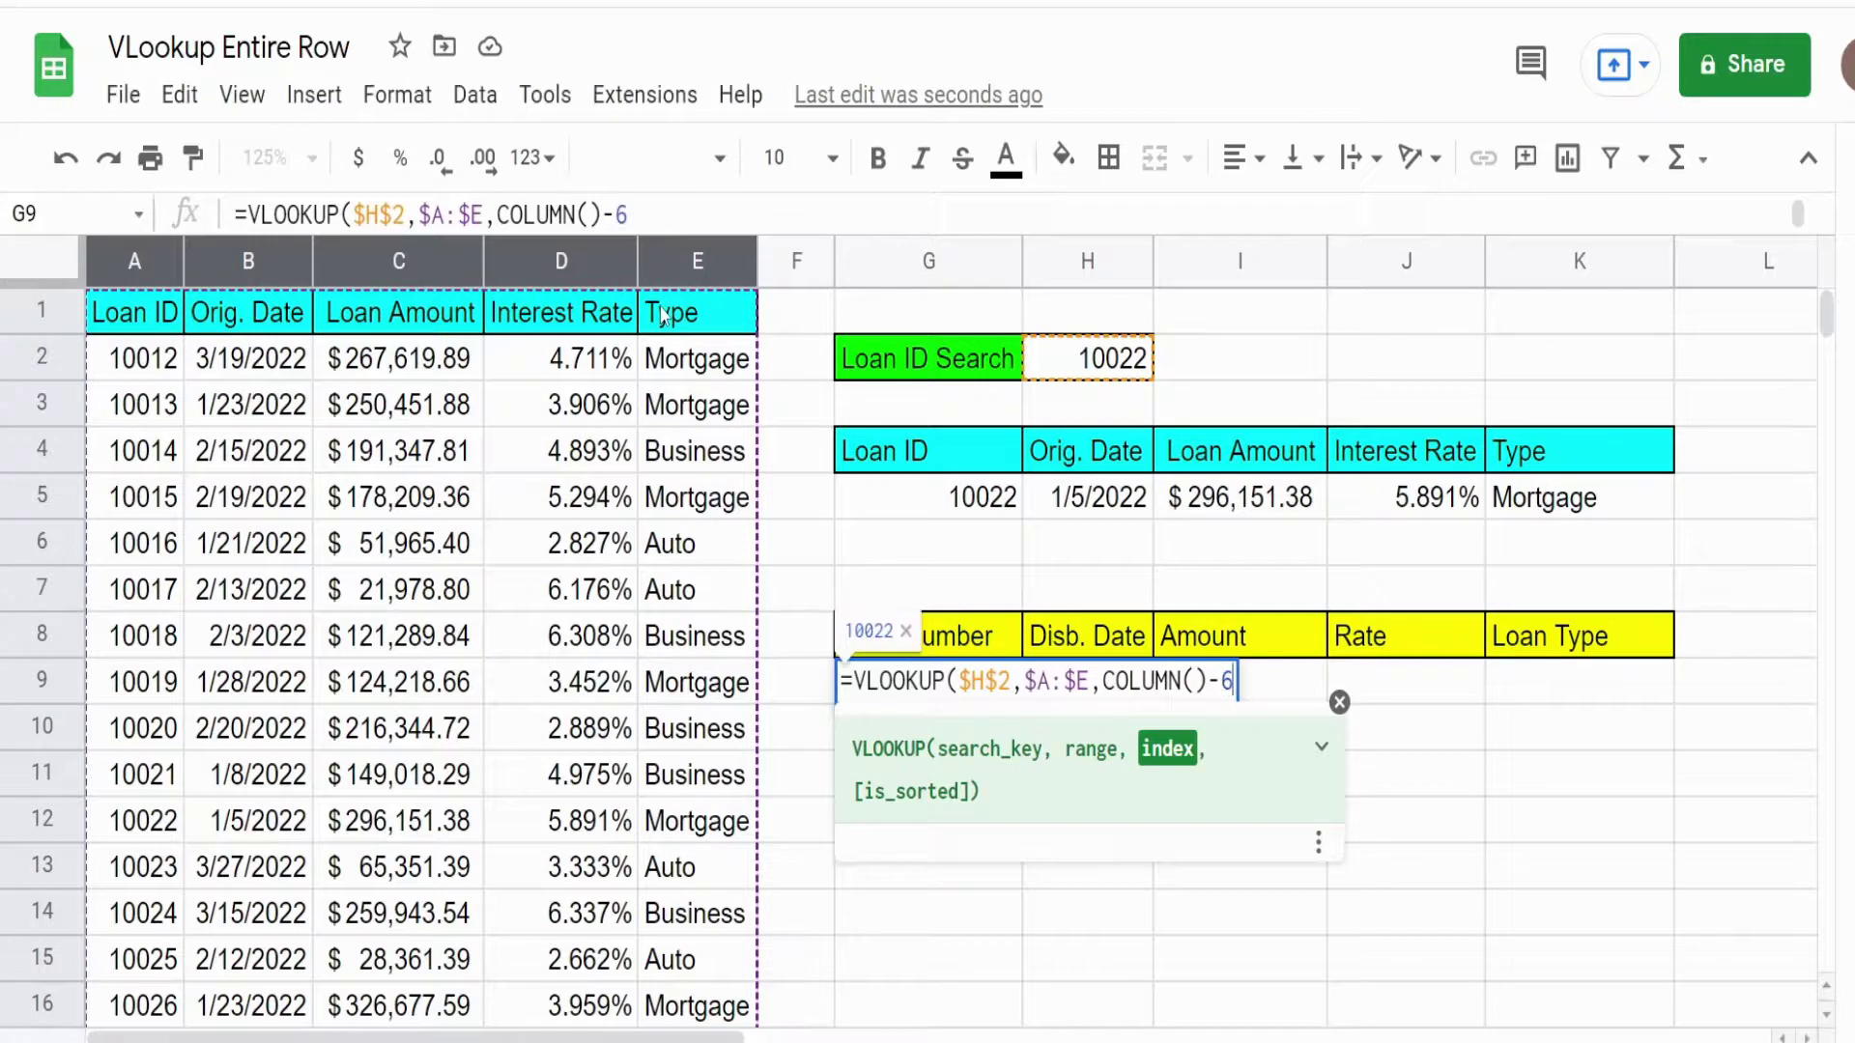
{"action": "type", "text": ",0"}
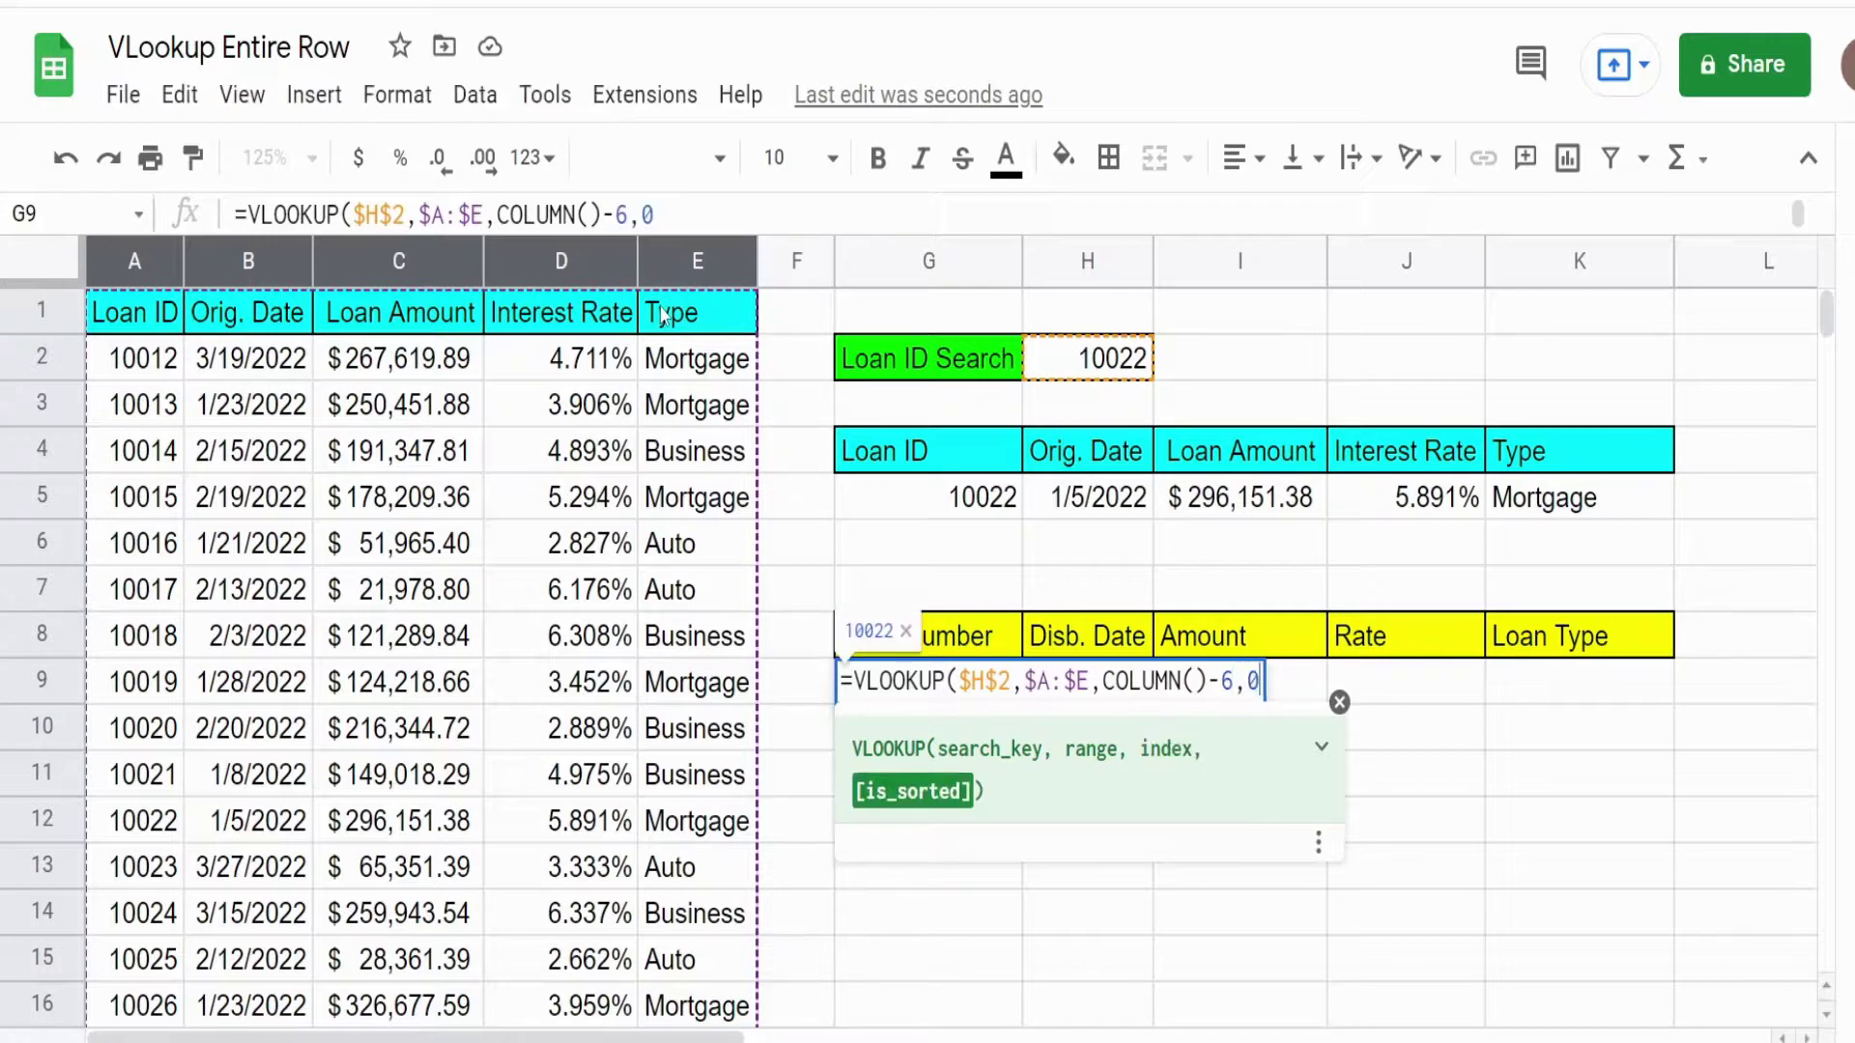
{"action": "type", "text": ")"}
{"action": "key", "text": "Return"}
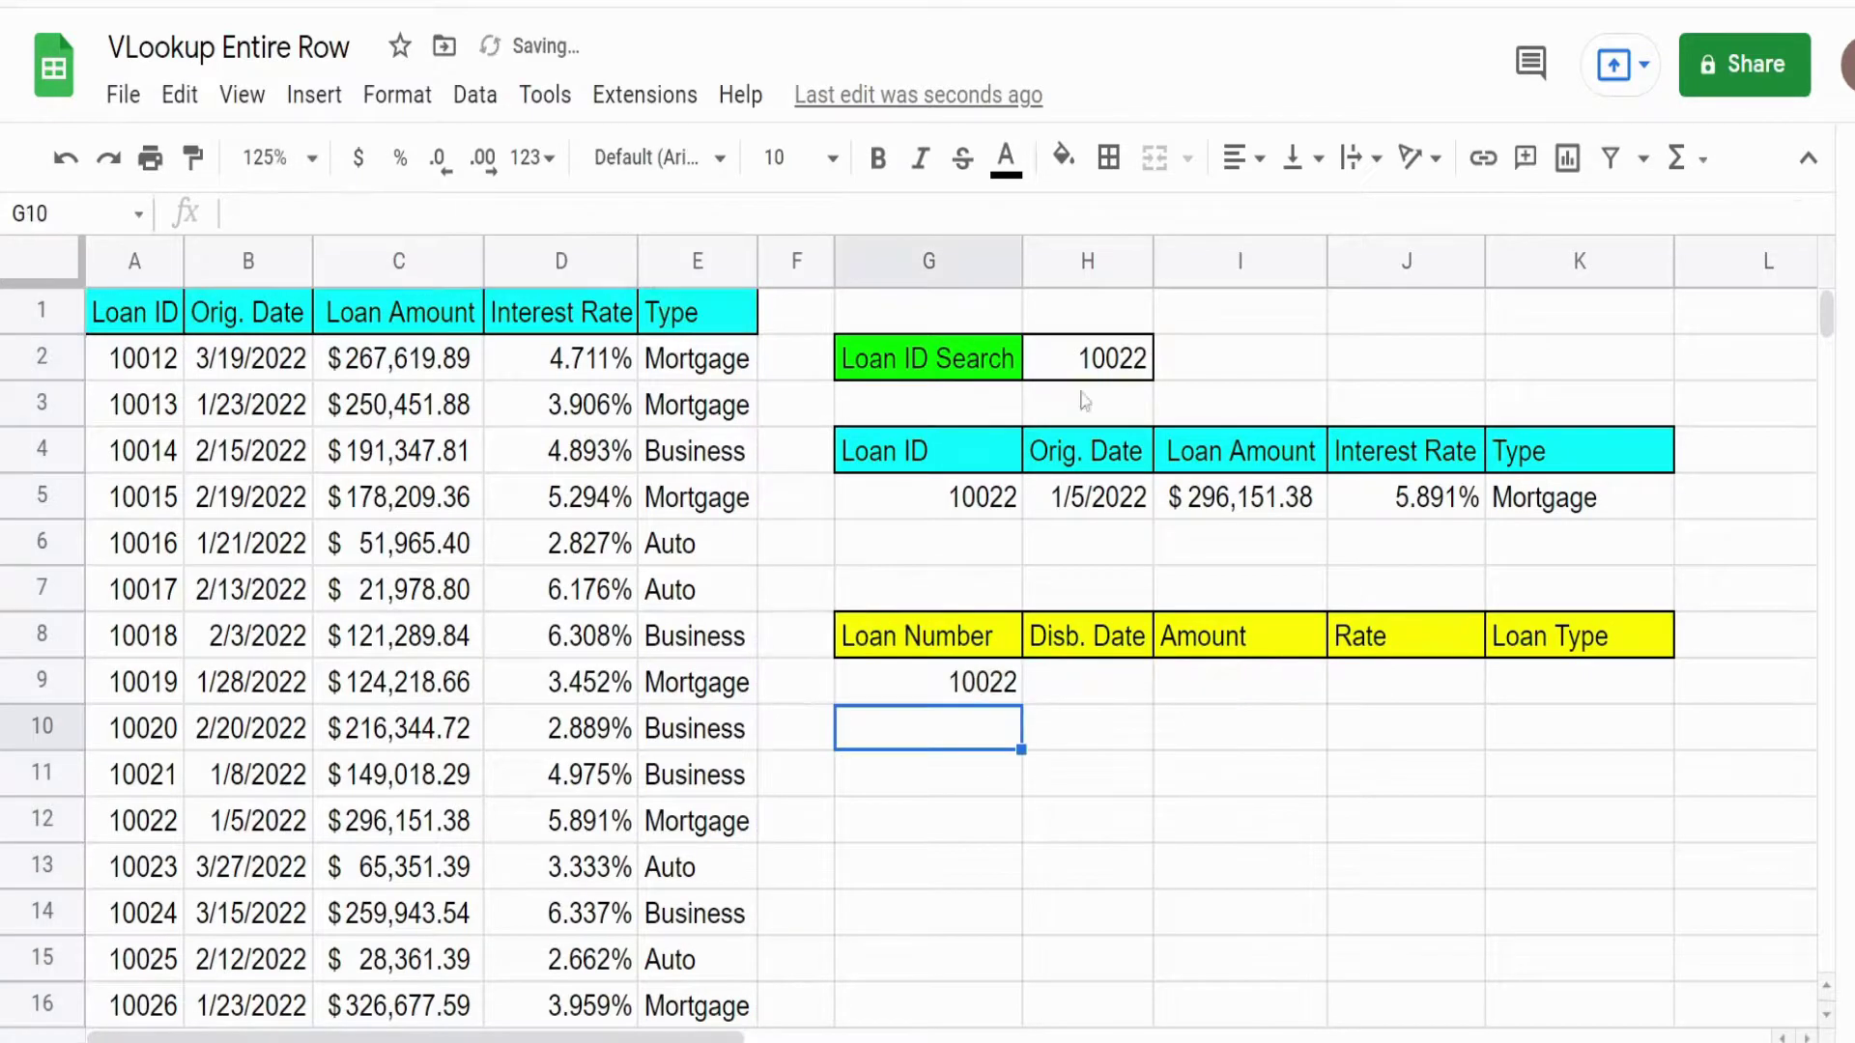
Copy G9's lookup across to K9 so it matches row 5's record for loan 10022.
{"action": "left_click", "coordinate": [1000, 688]}
{"action": "left_click_drag", "start_coordinate": [1017, 699], "coordinate": [1635, 695]}
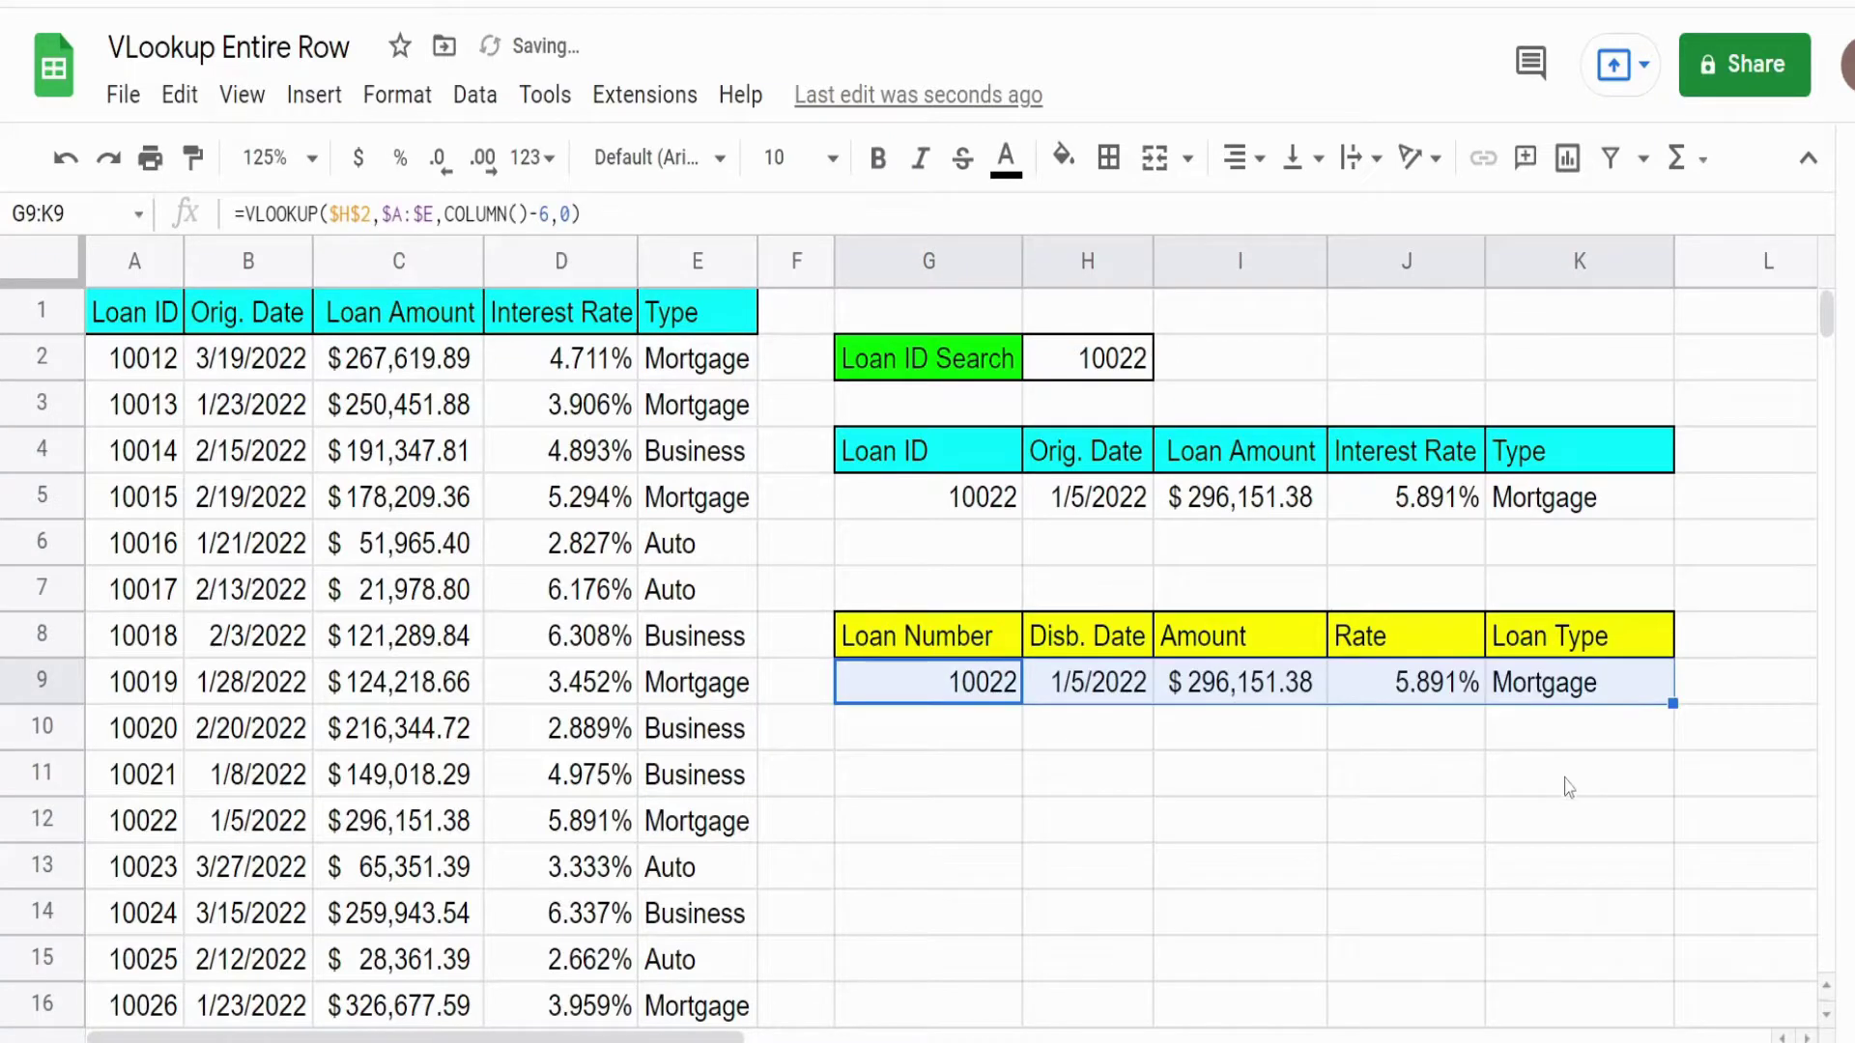
{"action": "left_click", "coordinate": [1502, 826]}
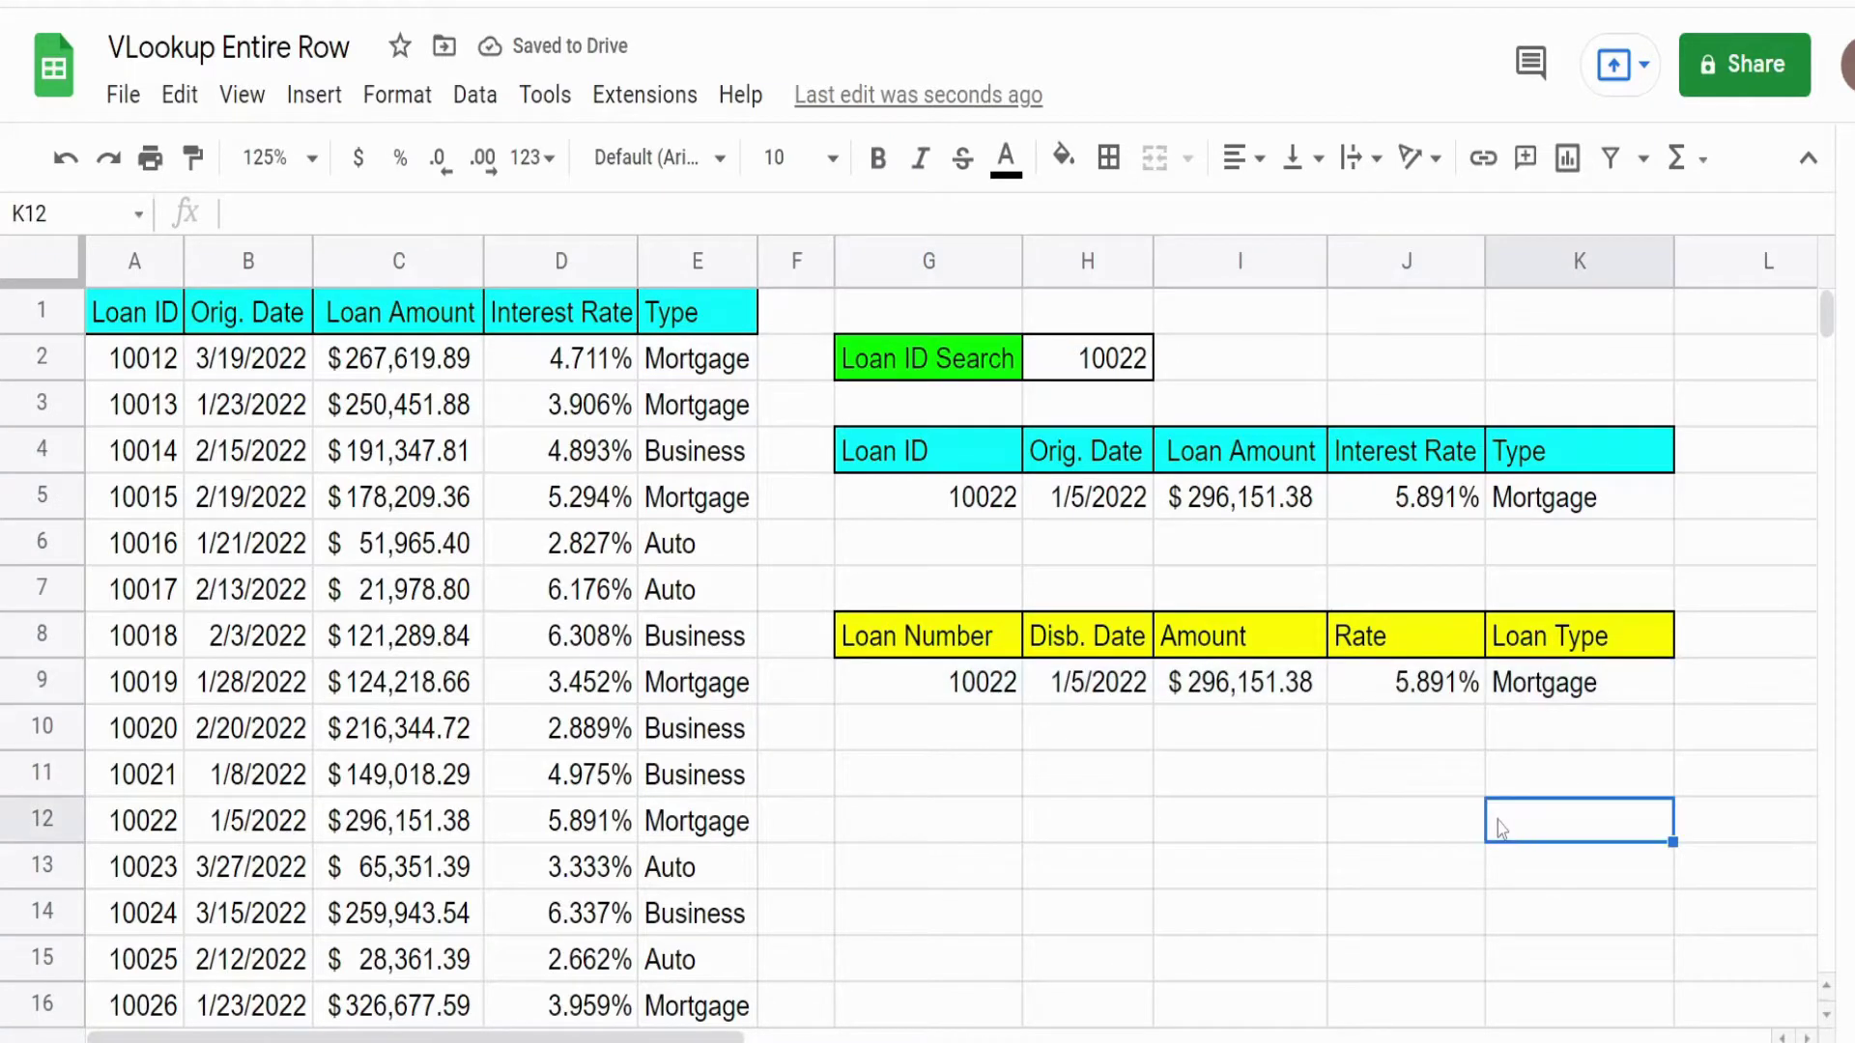